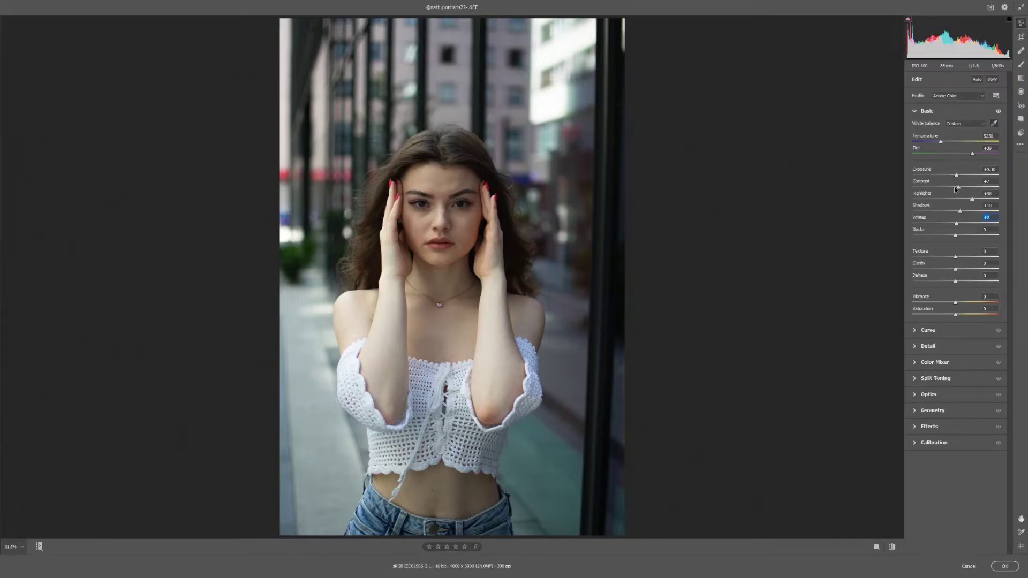
Step: Raise Blacks and Texture slightly, set Clarity to +4 and raise Vibrance to +10
alt+click(957, 224)
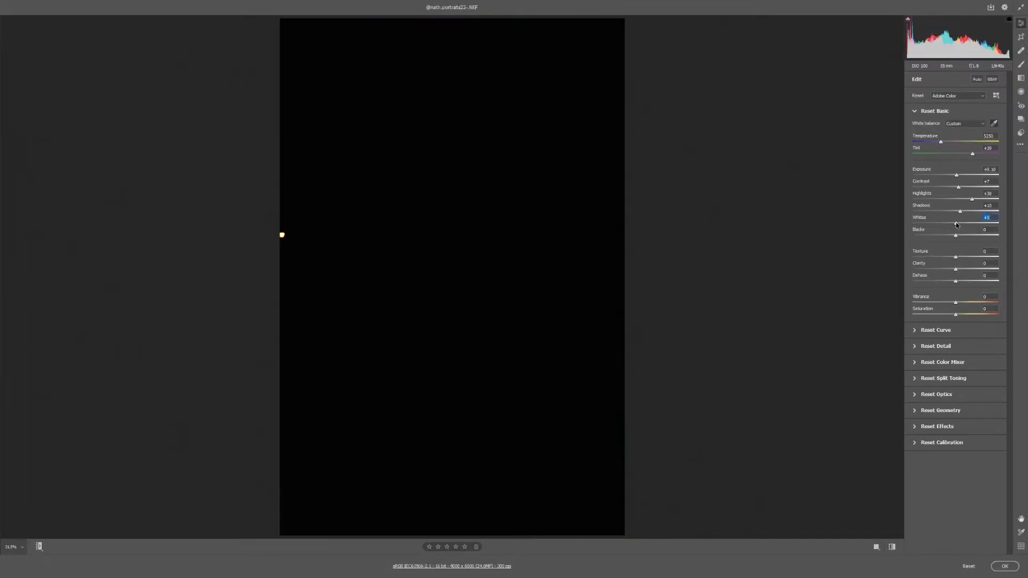
drag(956, 235, 957, 269)
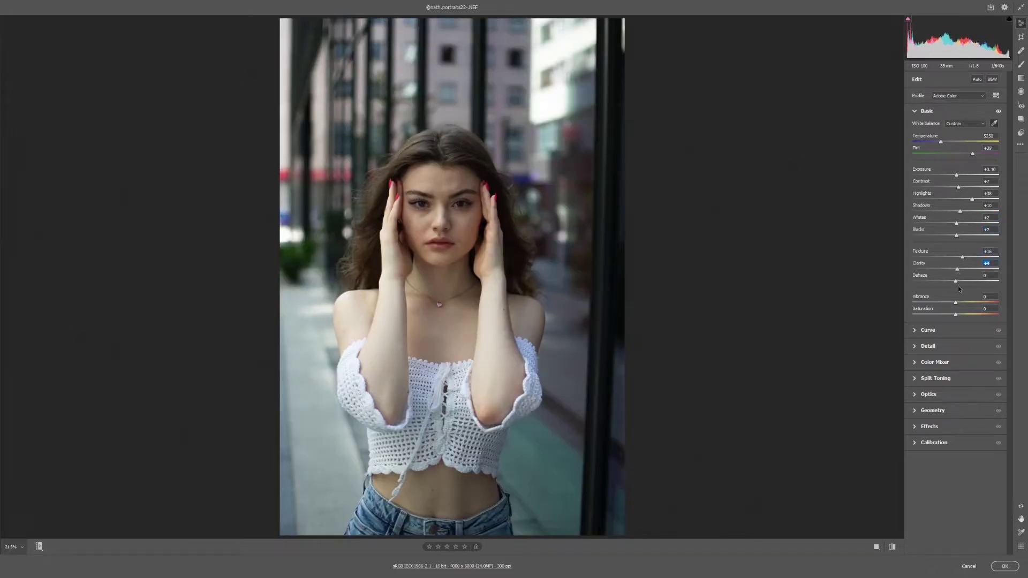
drag(956, 304, 961, 305)
Step: Adjust the photo's sharpening and masking in the Detail settings, then open the image in Photoshop
click(924, 341)
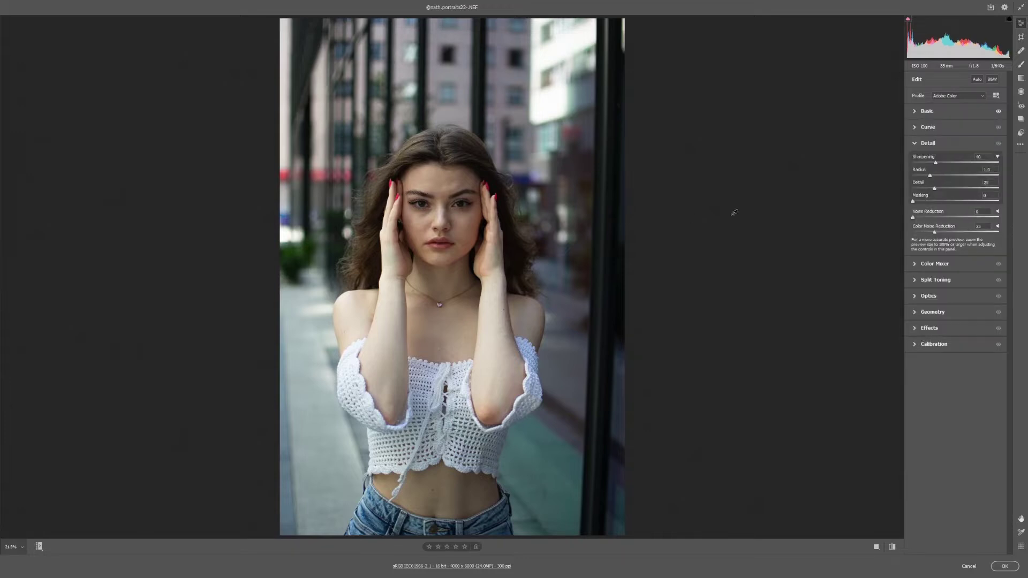
click(927, 111)
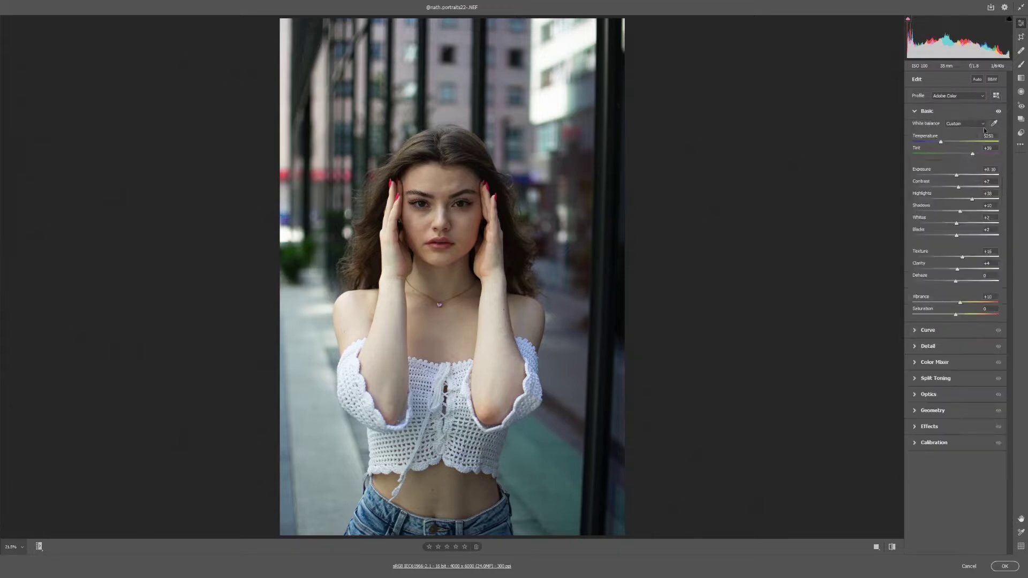
click(917, 347)
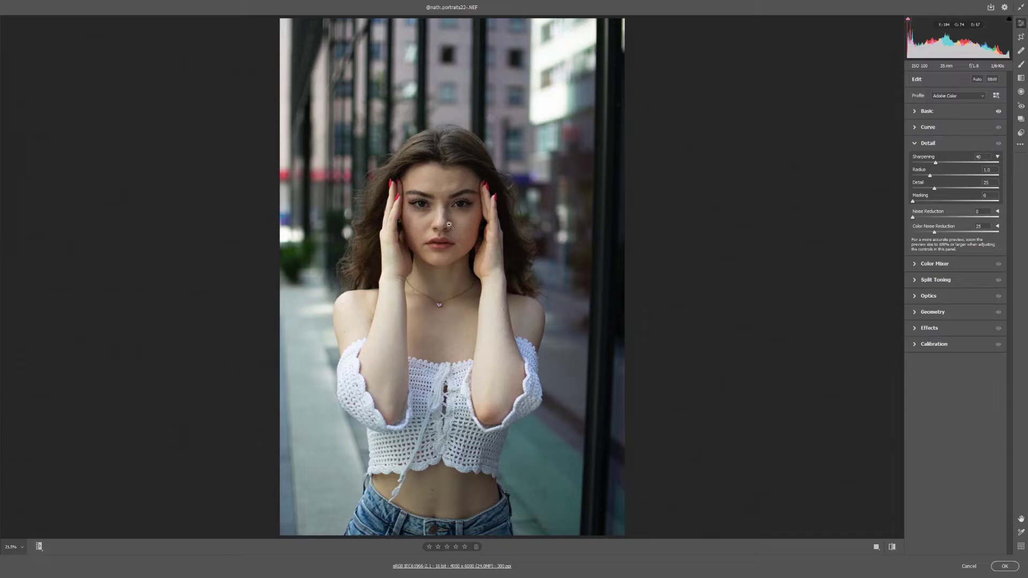
scroll(541, 239, up, 5)
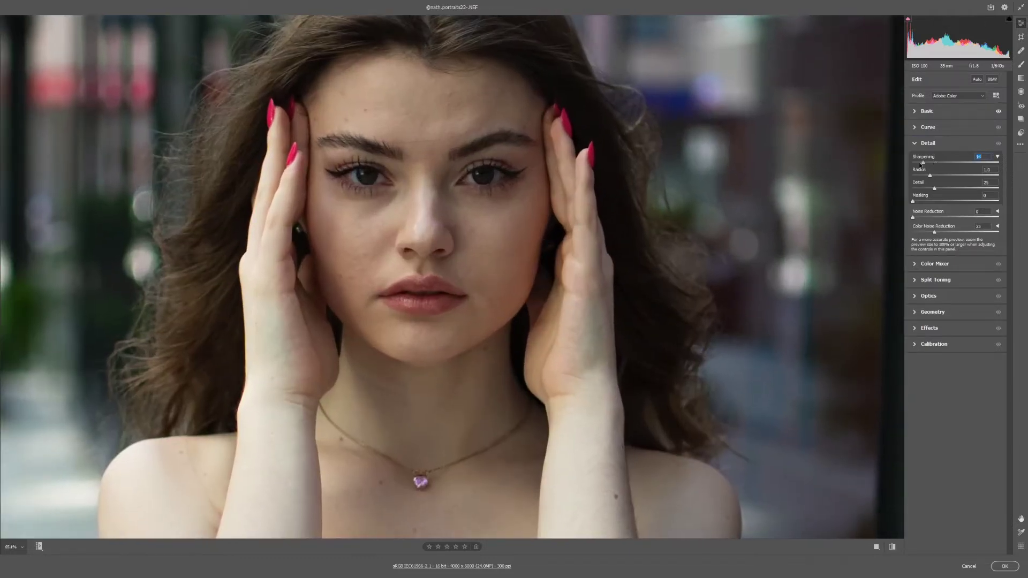
drag(915, 164, 993, 203)
click(999, 145)
key(Return)
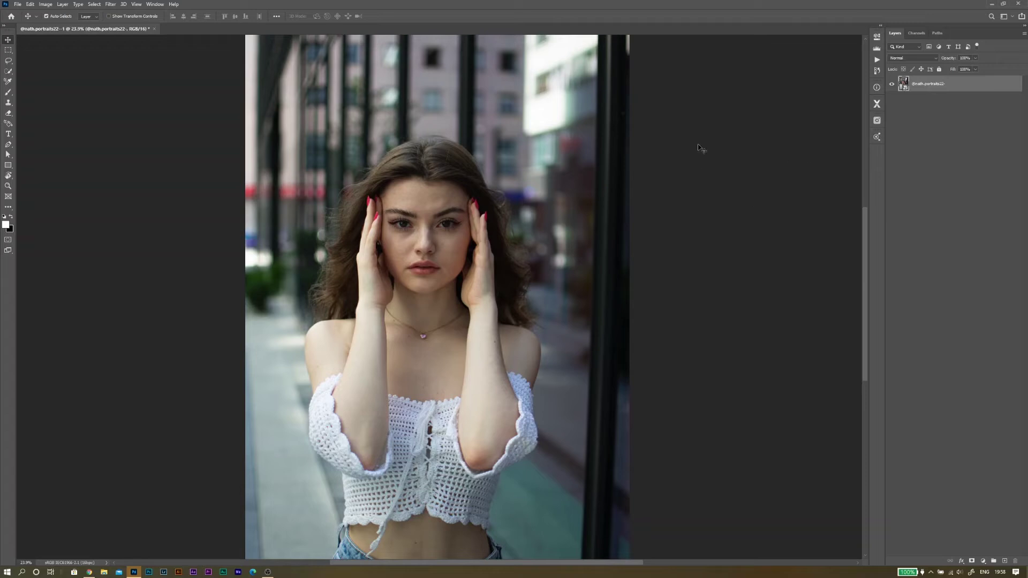
Step: Duplicate the portrait layer and add a new empty layer above it
drag(437, 250, 462, 250)
key(ctrl+j)
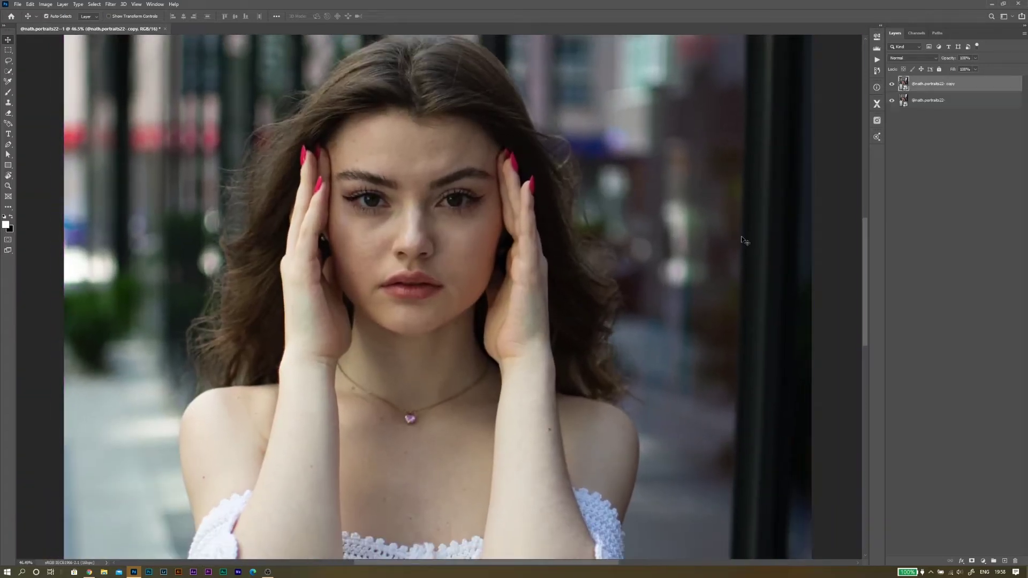
click(1005, 561)
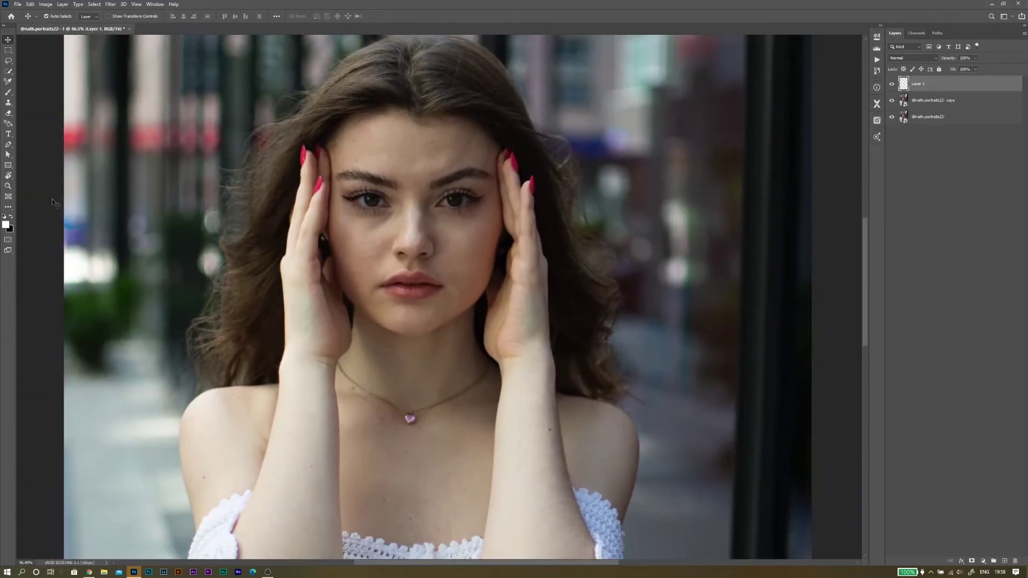
Step: Activate the Healing Brush, adjust its size and try to heal the red blemish on the forehead
key(j)
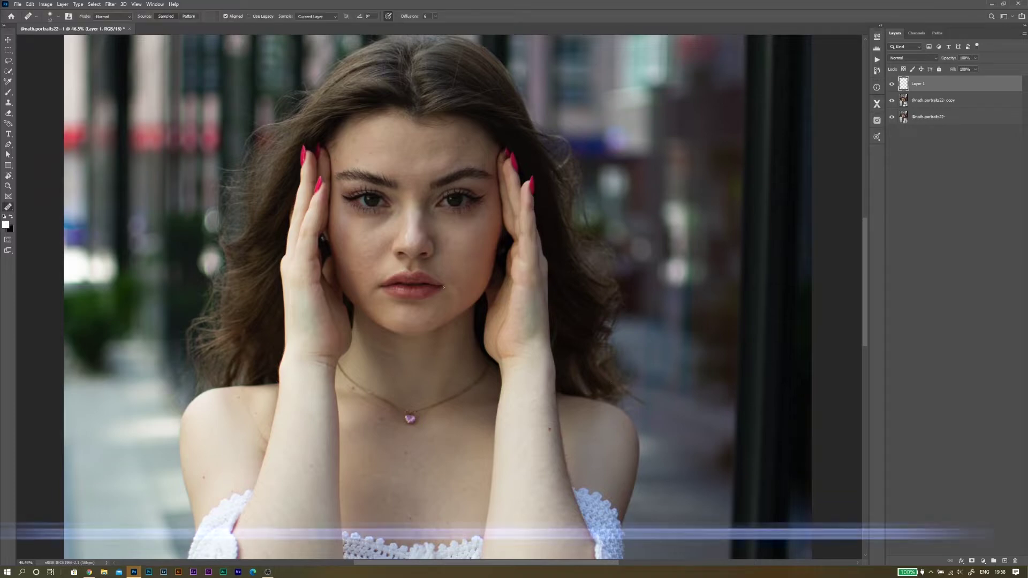
scroll(444, 259, up, 6)
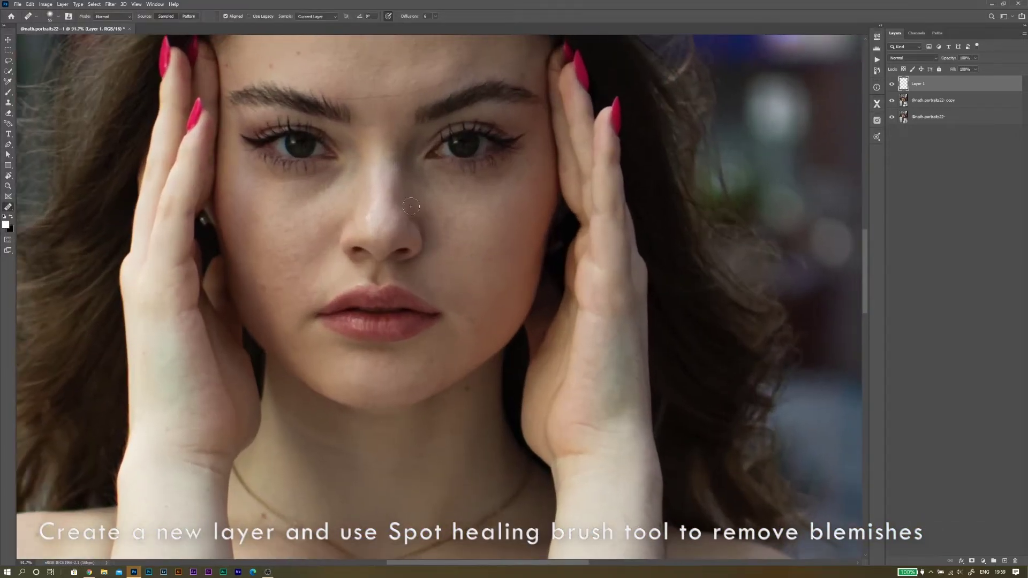
drag(335, 70, 361, 177)
alt+right_click(353, 172)
alt+right_click(331, 167)
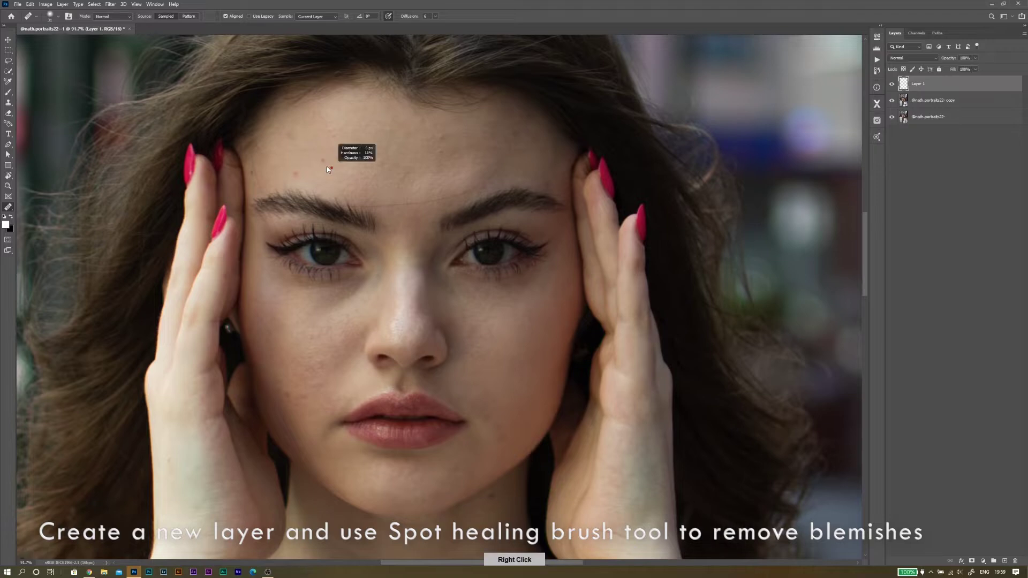
alt+right_click(332, 165)
click(332, 163)
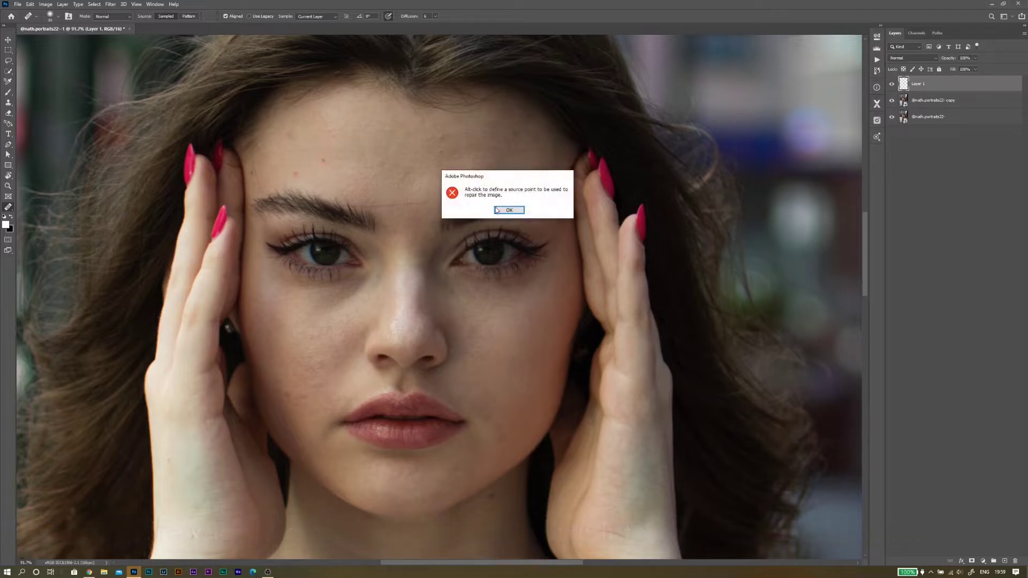
key(Return)
Step: Set the healing source layers to Current & Below and heal the forehead blemish from nearby clean skin
click(316, 16)
click(316, 25)
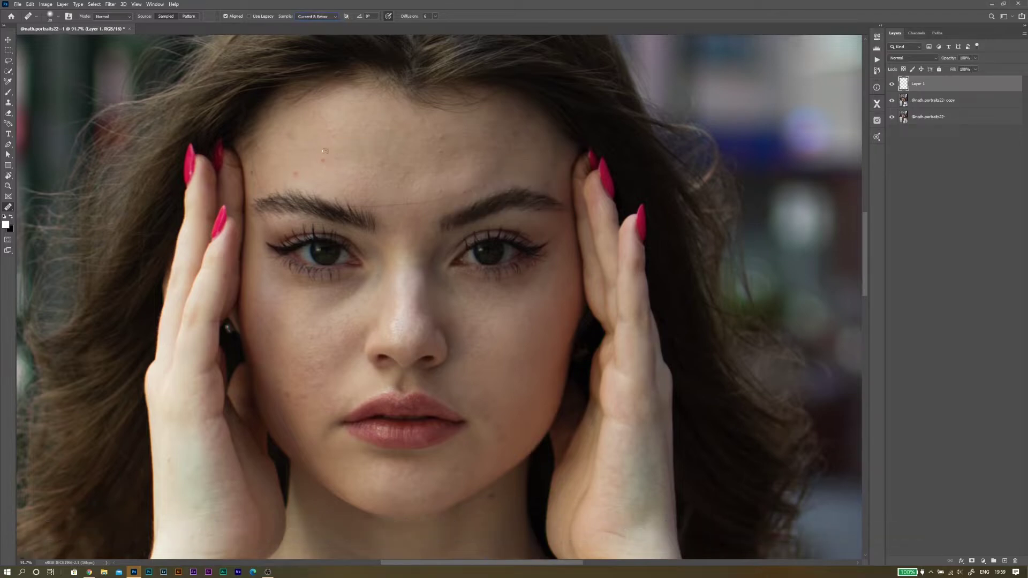
alt+click(333, 166)
click(323, 161)
Step: Set the Healing Brush mode to Lighten and reduce its brush size for detailed work on the face
click(112, 16)
click(107, 59)
key(bracketleft)
key(bracketleft)
scroll(432, 207, up, 3)
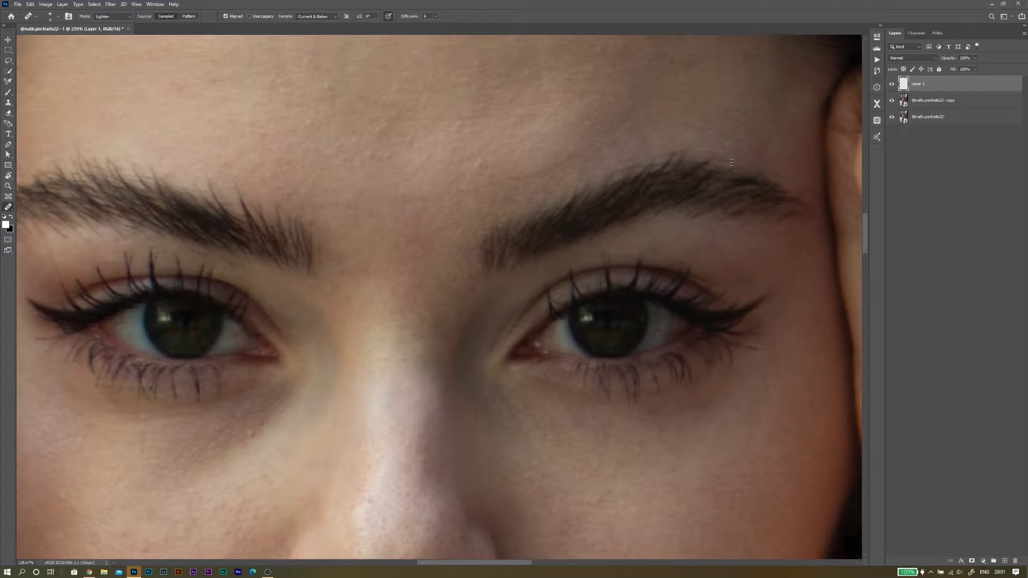
Step: Examine the skin on the lower face, neck, chest and arms for remaining blemishes
scroll(731, 162, down, 5)
scroll(562, 257, down, 3)
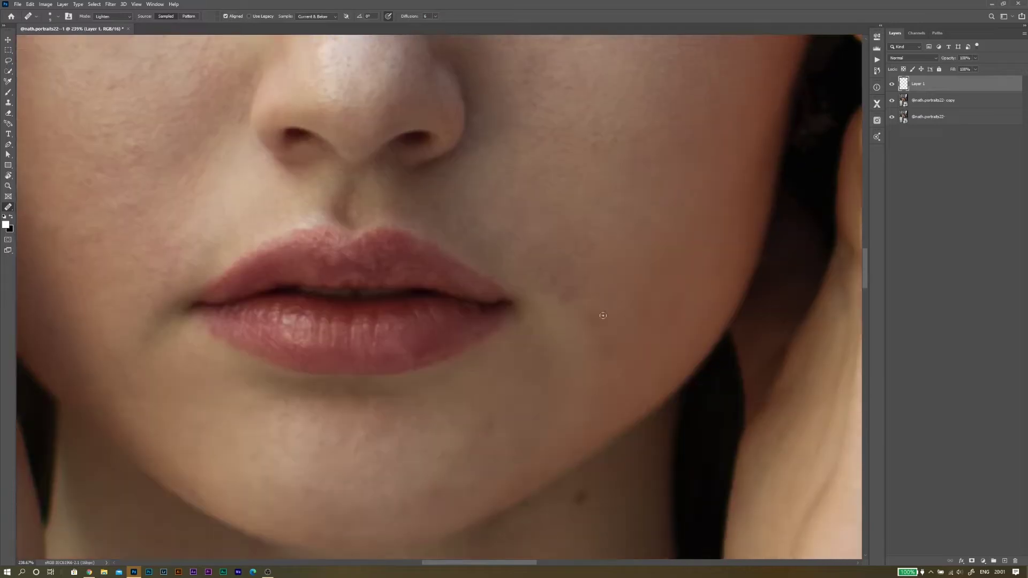
scroll(541, 380, down, 2)
scroll(541, 380, left, 1)
scroll(540, 305, down, 5)
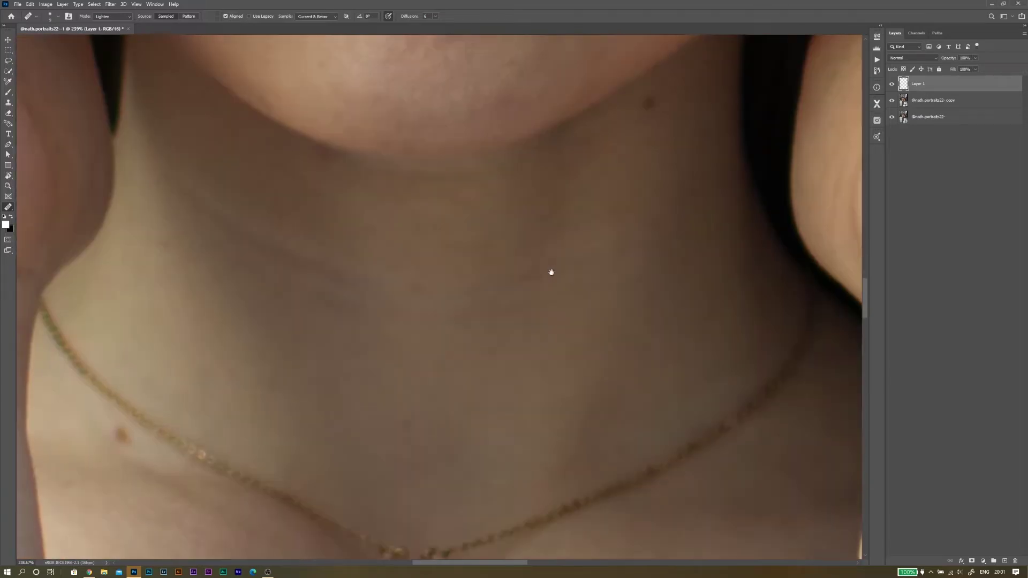
scroll(568, 225, down, 2)
scroll(578, 241, down, 3)
scroll(574, 312, right, 1)
mouse_move(511, 322)
mouse_down()
mouse_move(482, 319)
mouse_move(498, 321)
mouse_up()
drag(528, 373, 536, 218)
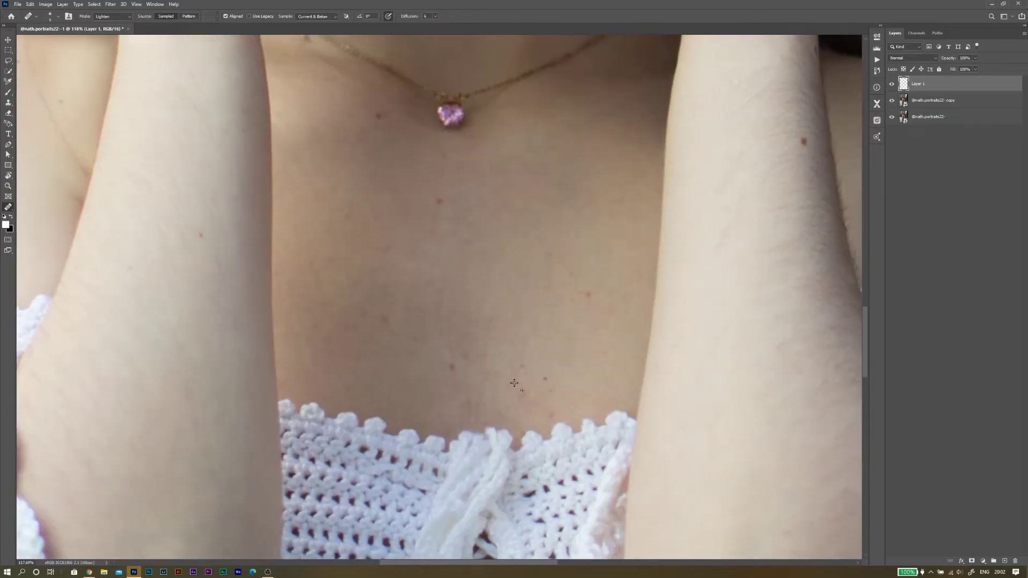
key(ctrl+1)
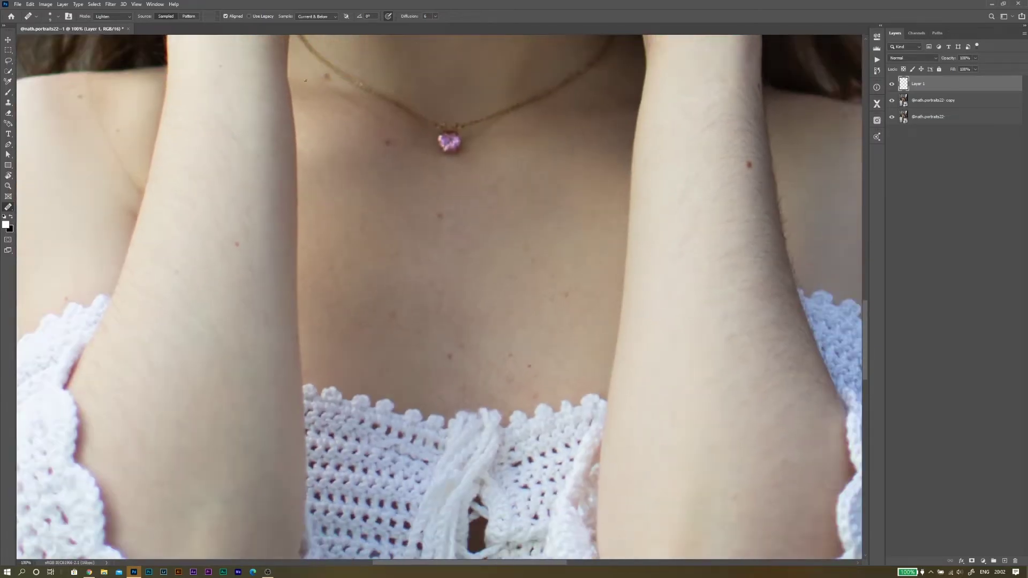
key(ctrl+minus)
scroll(739, 224, up, 4)
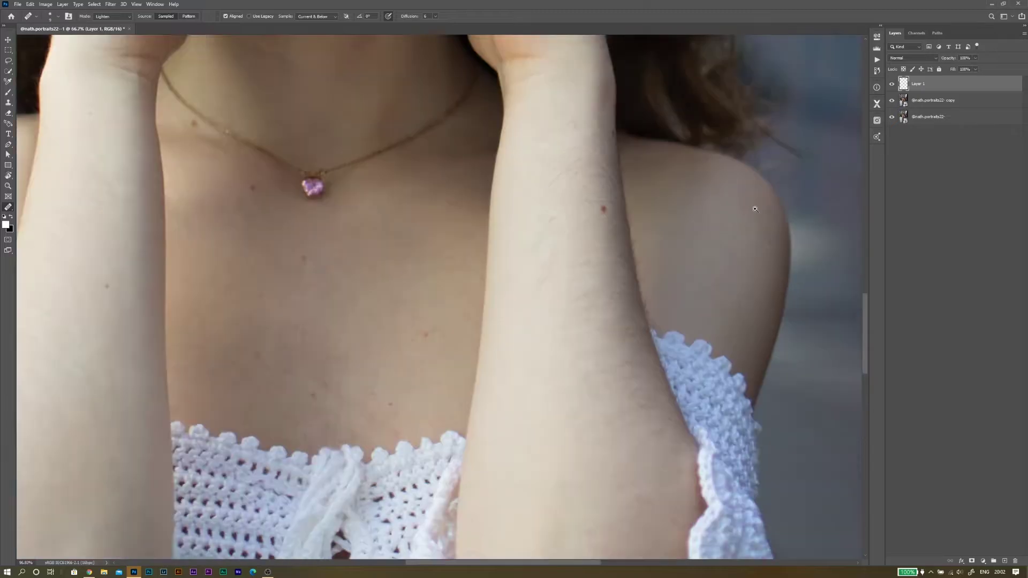
drag(444, 362, 460, 107)
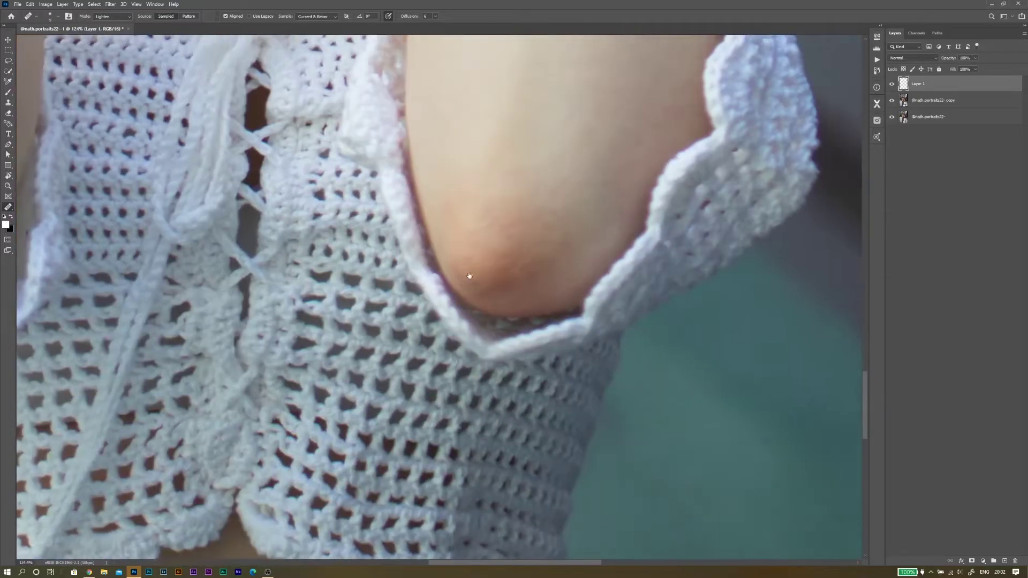
Step: Heal the faint spot near the outer edge of the bare waist
drag(471, 275, 417, 278)
drag(423, 458, 544, 278)
scroll(489, 283, up, 4)
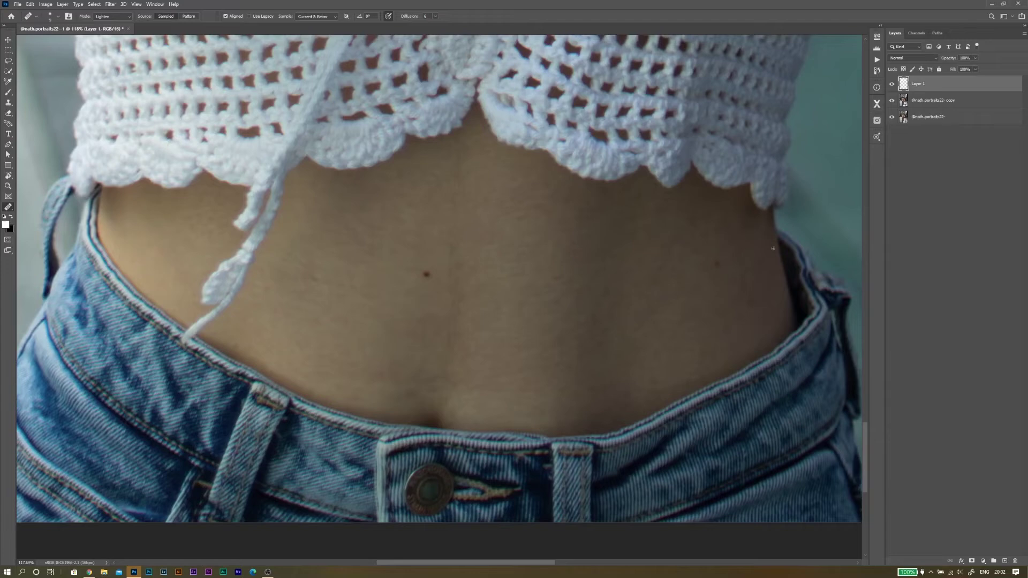
click(714, 264)
drag(565, 271, 482, 516)
drag(496, 203, 510, 237)
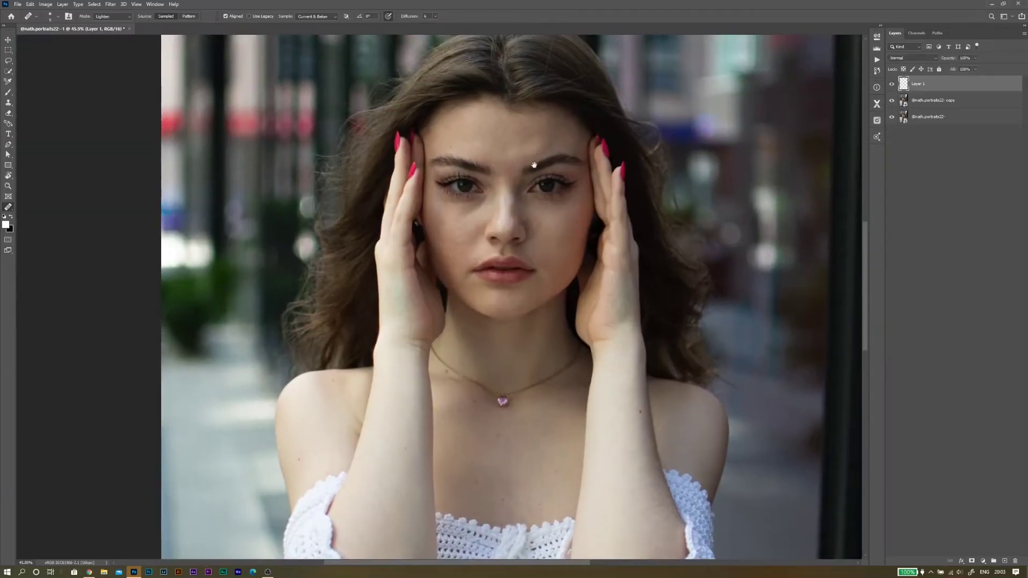
Step: Set the Healing Brush mode to Darken and heal a small bright spot on the forehead from nearby skin
drag(533, 165, 569, 161)
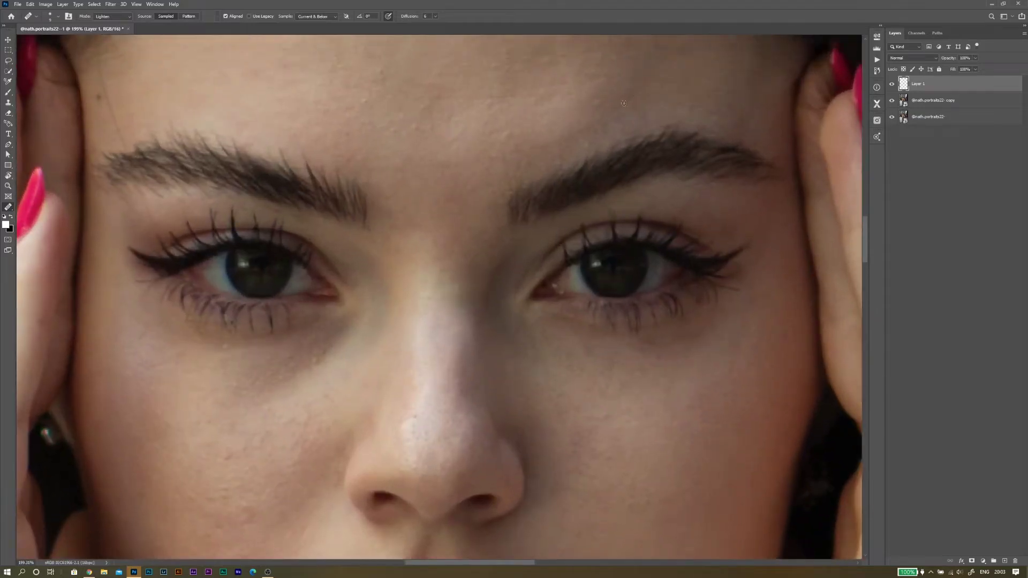
drag(461, 174, 421, 107)
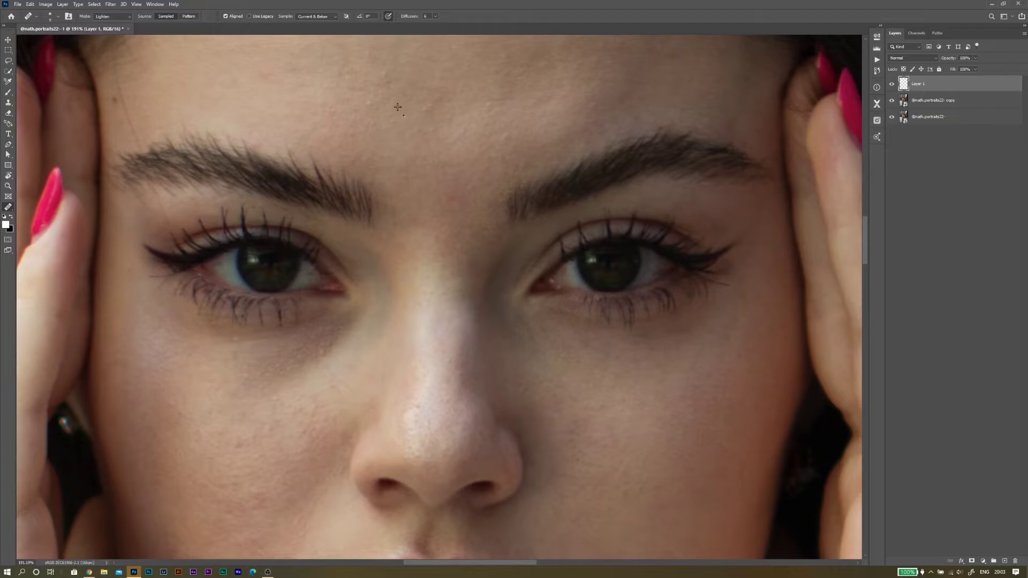
click(112, 17)
click(107, 46)
click(112, 16)
click(107, 53)
alt+click(382, 109)
click(392, 118)
Step: Heal further small bright spots on the forehead, resampling clean skin near each one
drag(430, 107, 386, 76)
drag(378, 174, 377, 200)
drag(393, 124, 417, 191)
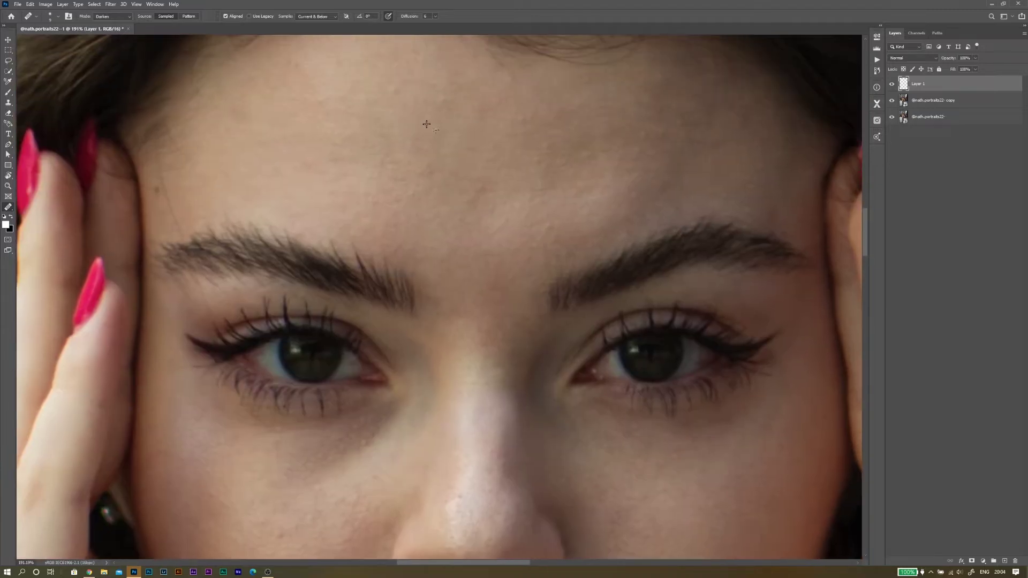
alt+click(386, 82)
click(388, 99)
mouse_move(651, 141)
mouse_down()
mouse_move(572, 50)
mouse_move(583, 1)
mouse_up()
alt+click(468, 139)
drag(480, 153, 480, 187)
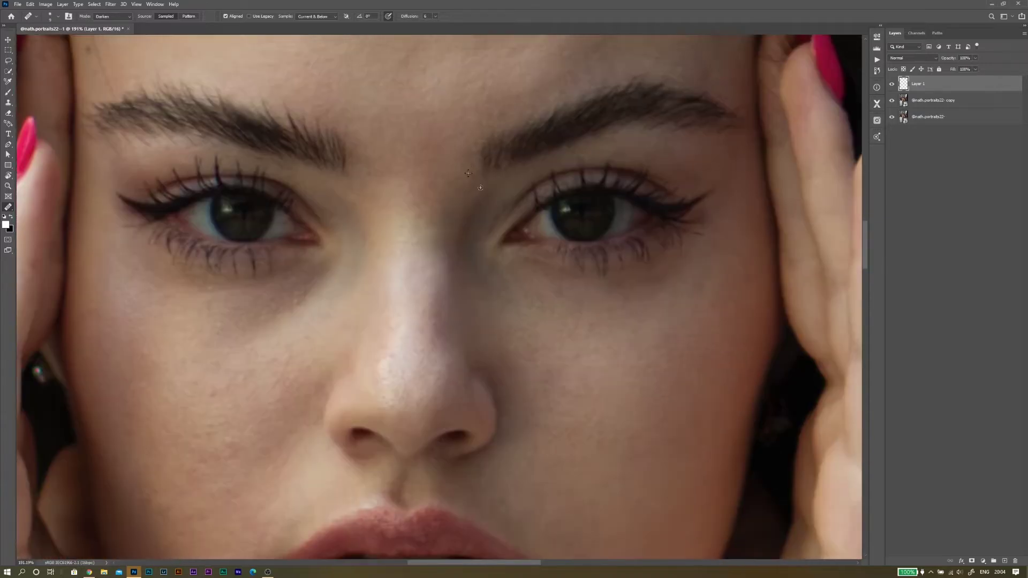
Step: Examine the cheeks and eye area, then compare the face with and without the healing layer
mouse_move(643, 345)
mouse_down()
mouse_move(686, 214)
mouse_move(720, 177)
mouse_up()
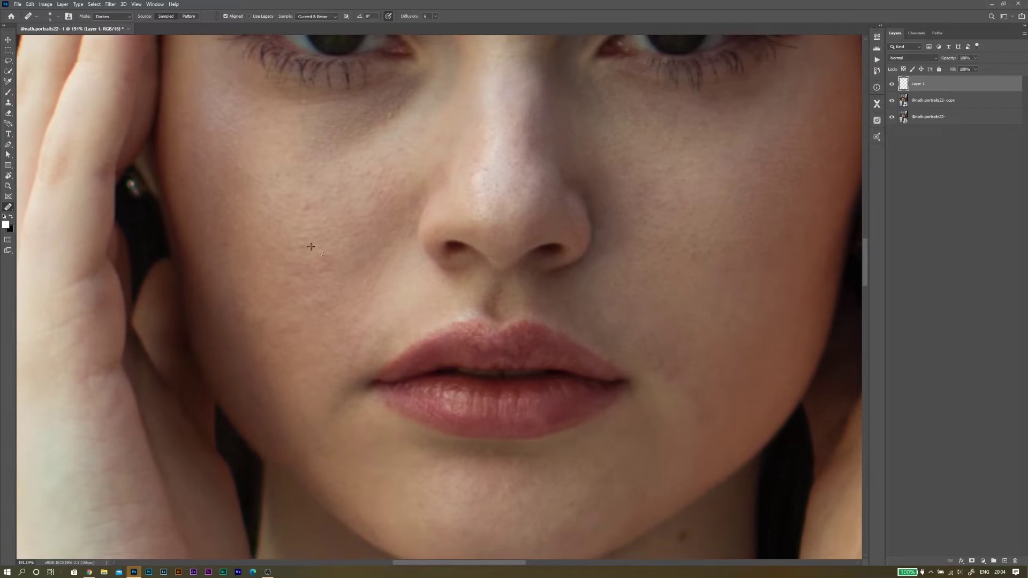
drag(357, 343, 326, 198)
drag(243, 307, 468, 307)
drag(397, 43, 468, 326)
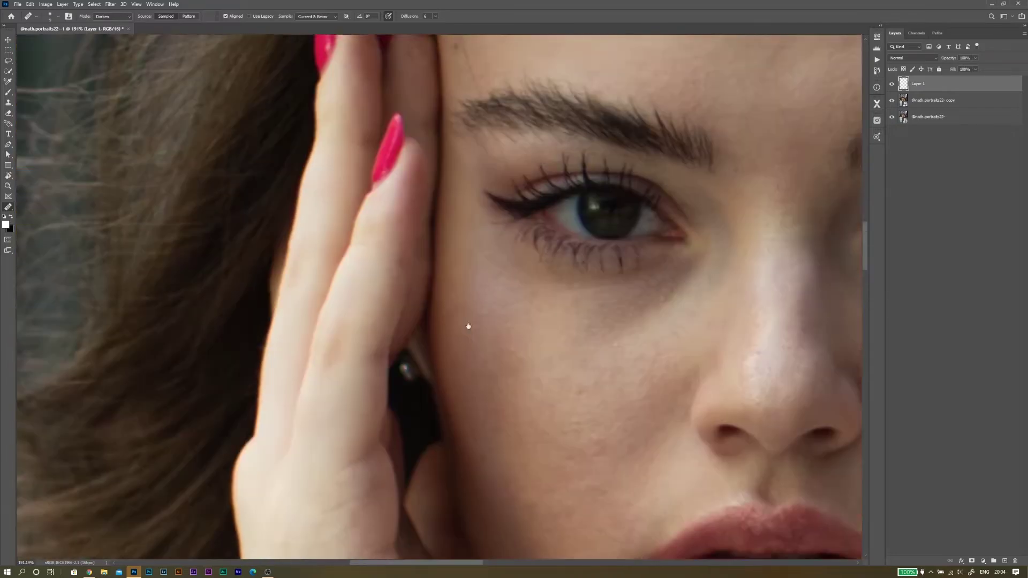
drag(696, 192, 484, 278)
scroll(542, 221, down, 5)
scroll(543, 221, up, 2)
drag(602, 207, 544, 220)
click(892, 84)
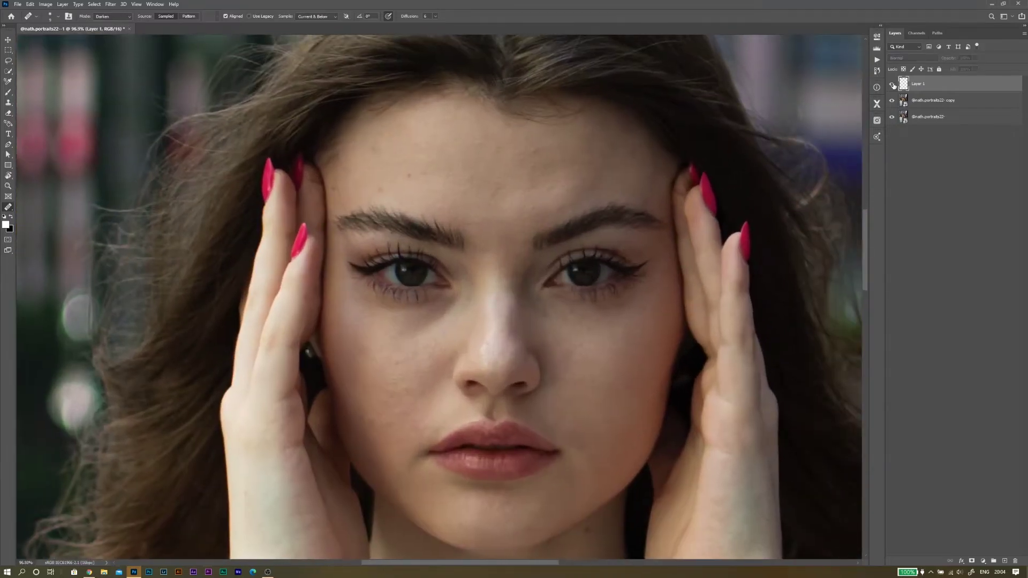
click(892, 87)
Step: Create a layer group from the healing layer and move that layer out beneath it, leaving the group empty
click(925, 167)
click(944, 84)
key(ctrl+g)
click(901, 81)
click(902, 81)
drag(923, 94, 922, 79)
drag(923, 93, 922, 76)
drag(922, 84, 922, 105)
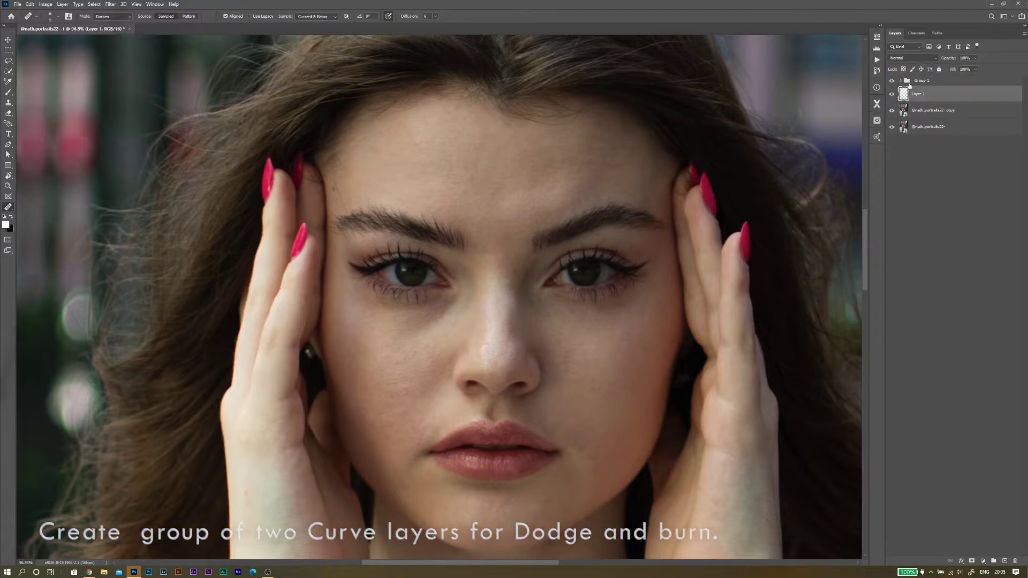
Step: Add a Curves adjustment in the group without clipping, raise its midtones for dodging and invert its mask
click(984, 561)
click(978, 457)
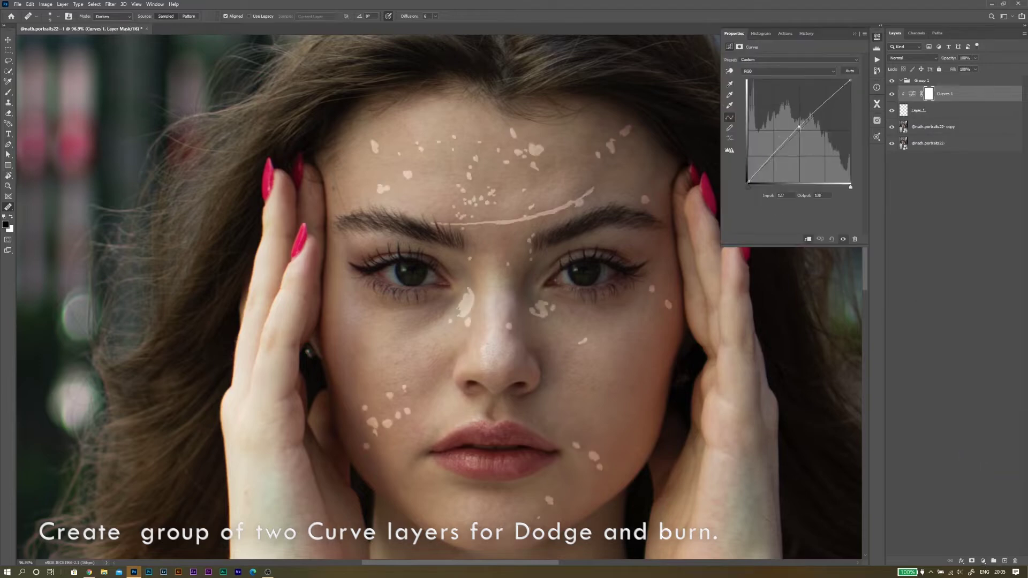
alt+click(918, 101)
drag(800, 130, 797, 114)
key(ctrl+i)
click(877, 36)
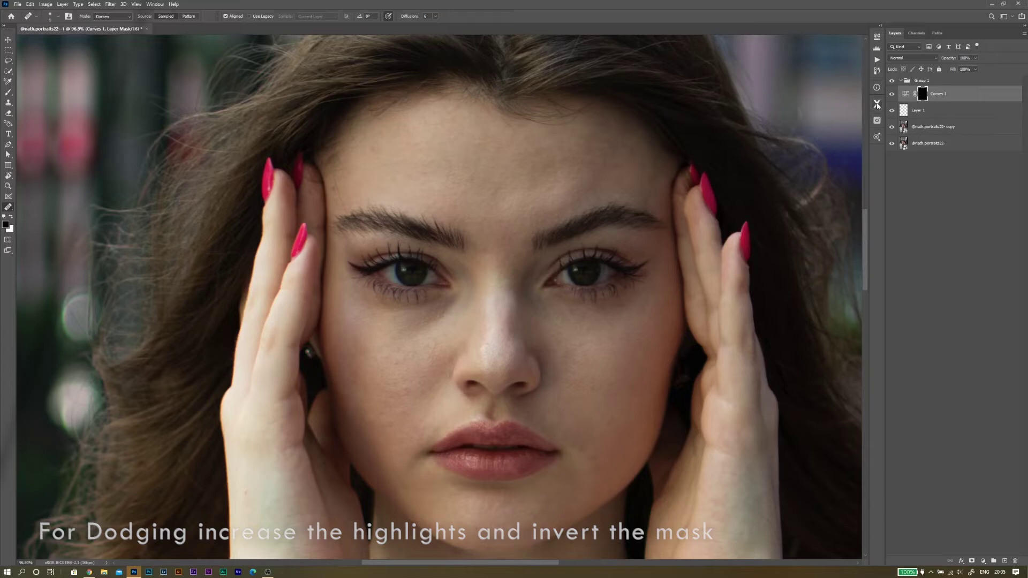
Step: Add a second Curves adjustment in the group, lower its midtones for burning and invert its mask
click(983, 561)
click(981, 458)
drag(804, 126, 806, 140)
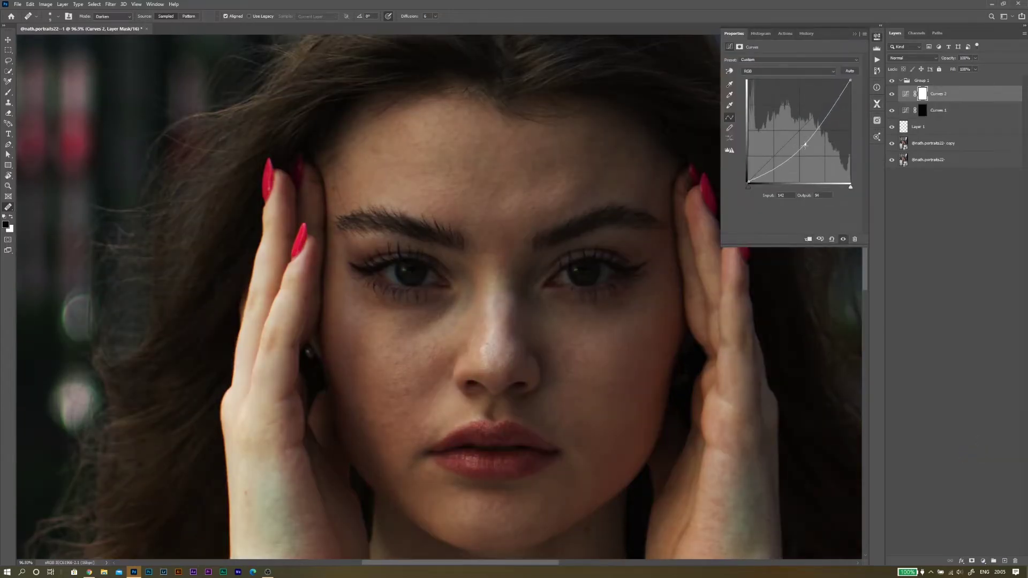
key(ctrl+i)
key(x)
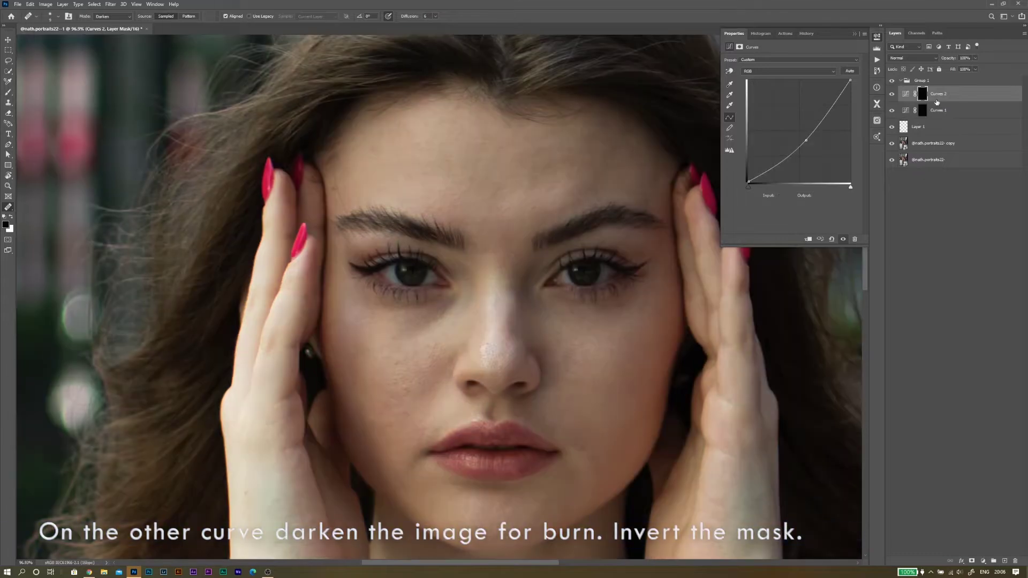
Step: Rename the lightening Curves layer Dodge, the darkening one Burn, and their layer group Local DB
shift+click(945, 113)
click(945, 117)
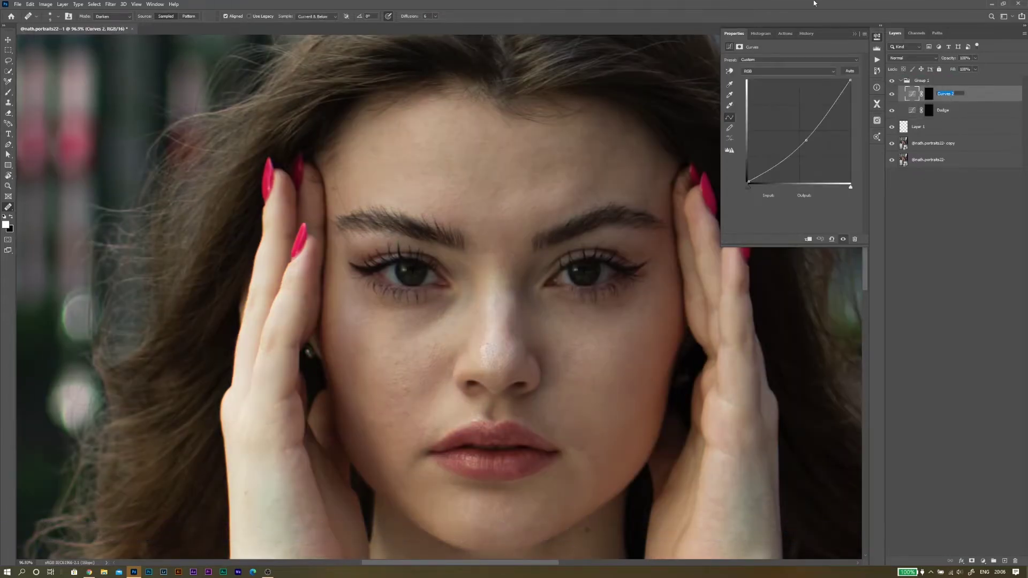
text(Burn)
key(shift+Tab)
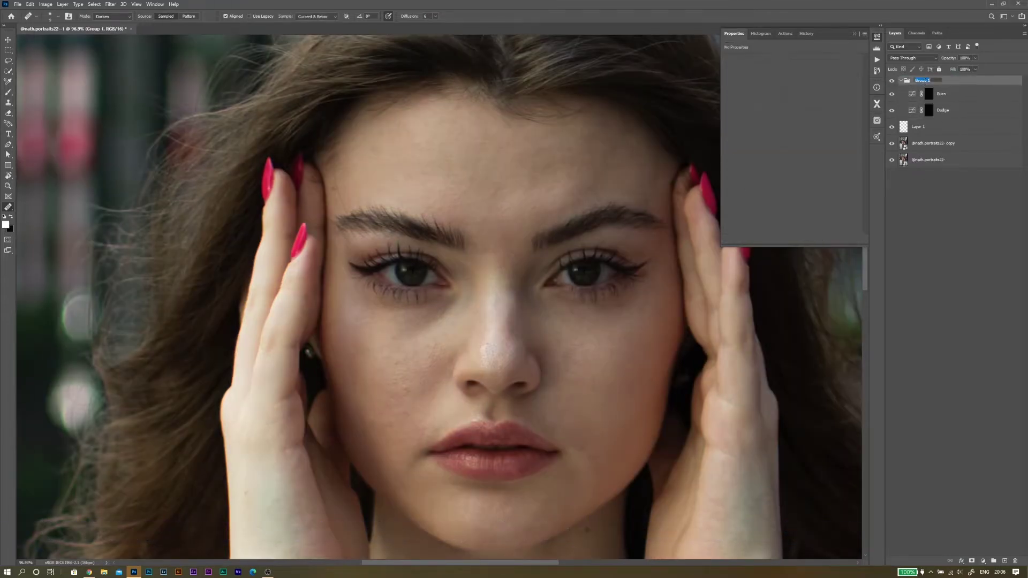
text(Local DB)
click(927, 220)
Step: Add a Black & White adjustment above the collapsed Local DB group, darkening the reds and brightening the yellows
scroll(613, 312, down, 5)
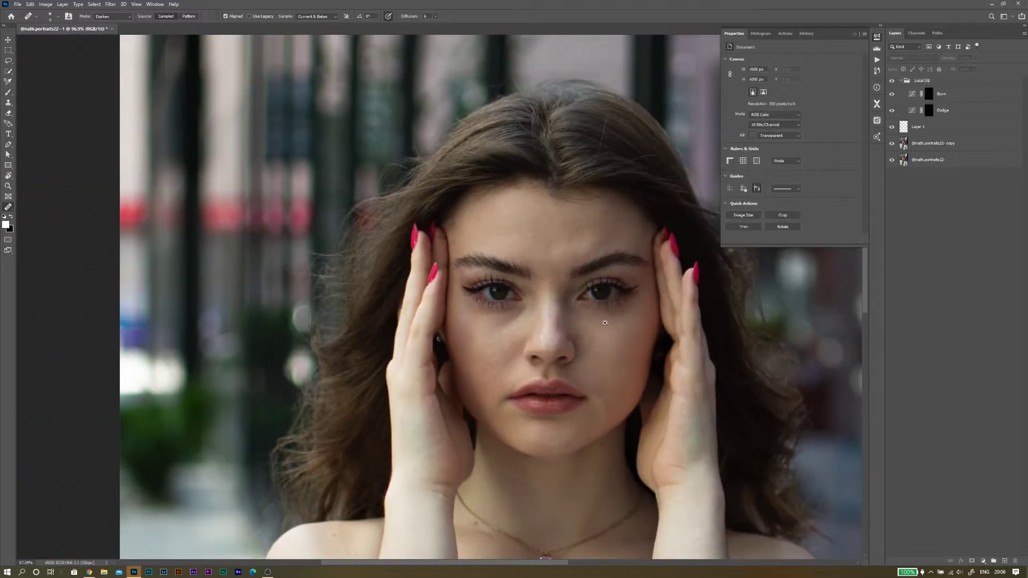
drag(622, 349, 545, 328)
click(900, 83)
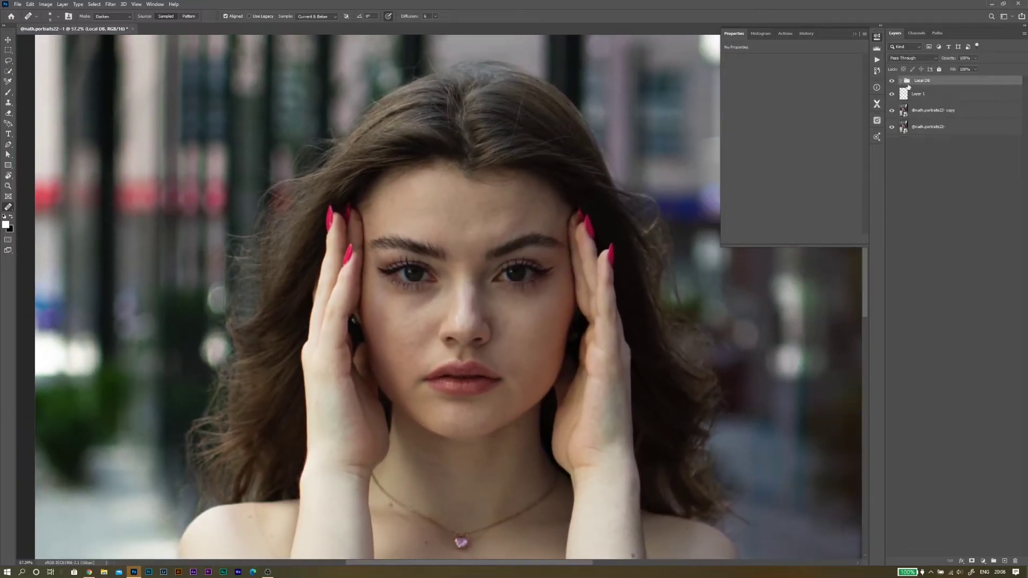
click(983, 561)
click(983, 496)
drag(789, 90, 804, 107)
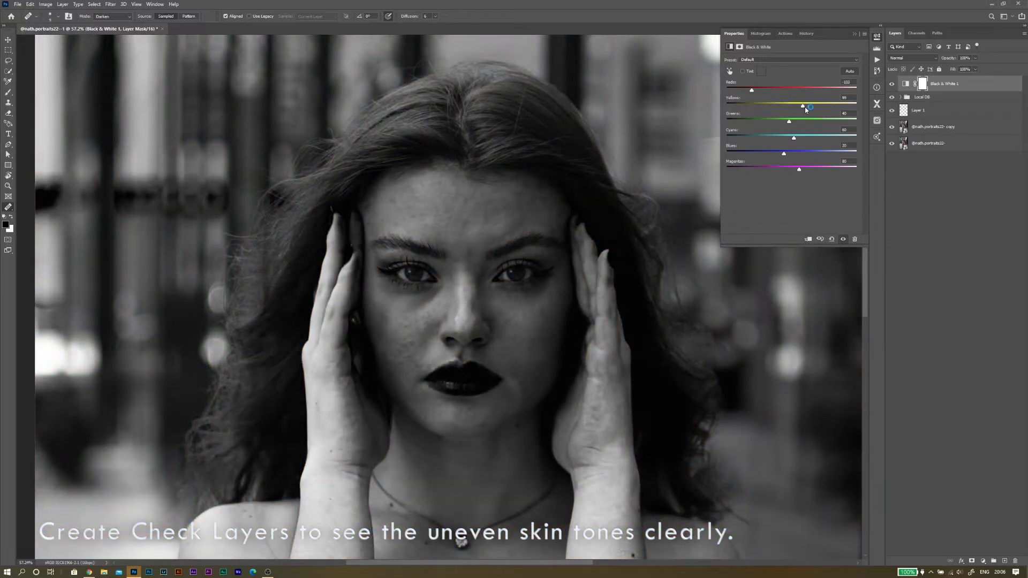
Step: Add a Curves adjustment above the Black & White layer, shape it into a high-contrast S-curve and leave it unclipped
click(984, 560)
click(983, 450)
drag(820, 110, 817, 96)
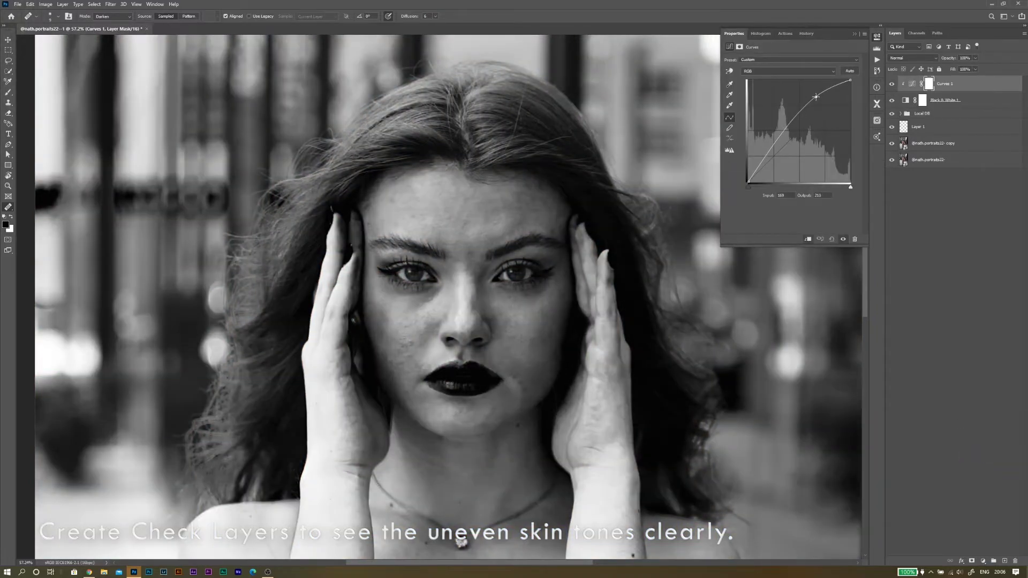
mouse_move(781, 135)
mouse_down()
mouse_move(782, 165)
mouse_move(781, 155)
mouse_up()
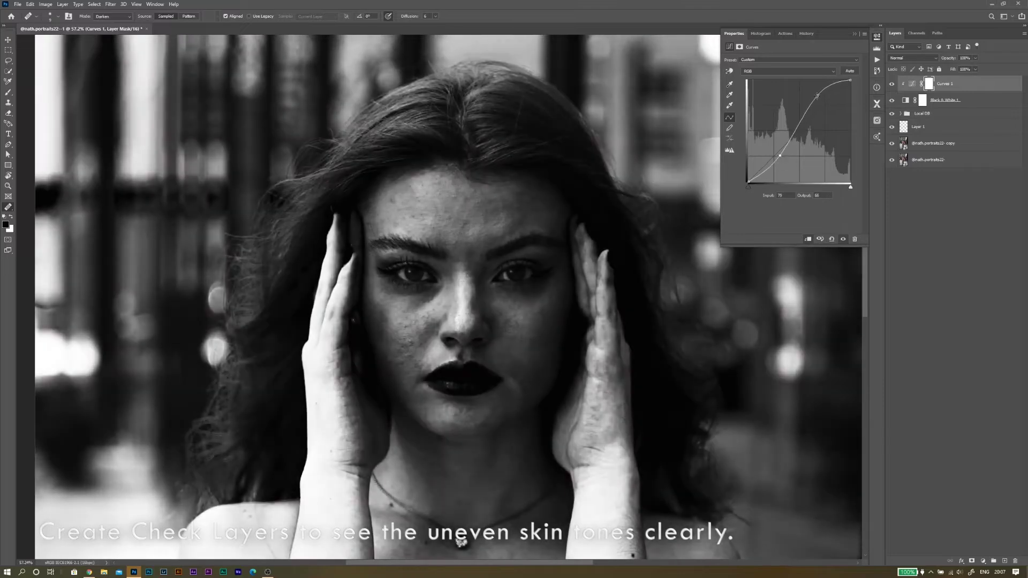
drag(818, 96, 822, 96)
drag(780, 155, 773, 157)
click(808, 240)
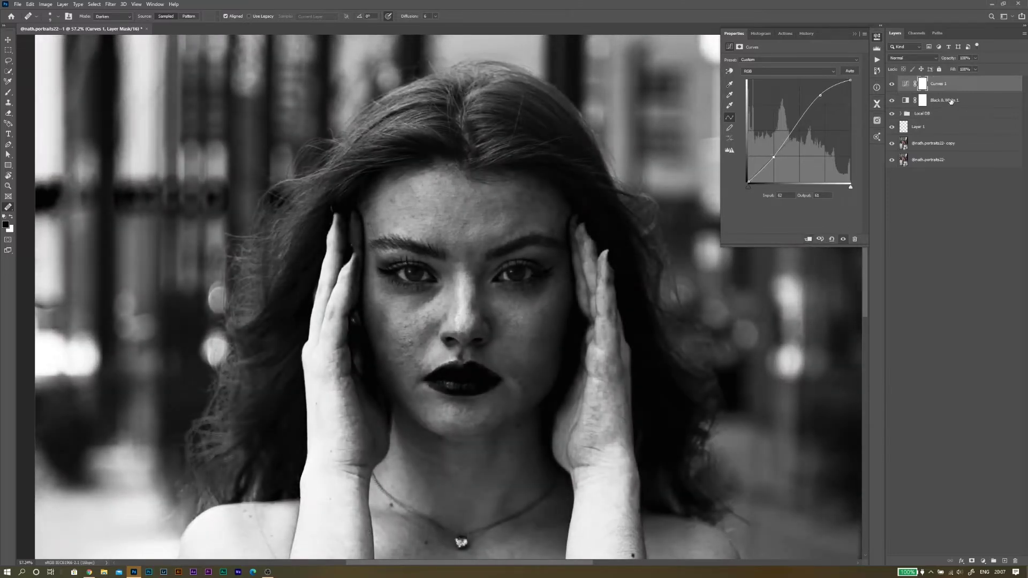
Step: Group the contrast Curves and Black & White layers and name the group BNW assist
shift+click(953, 101)
key(ctrl+g)
double_click(920, 81)
text(BNW adjst)
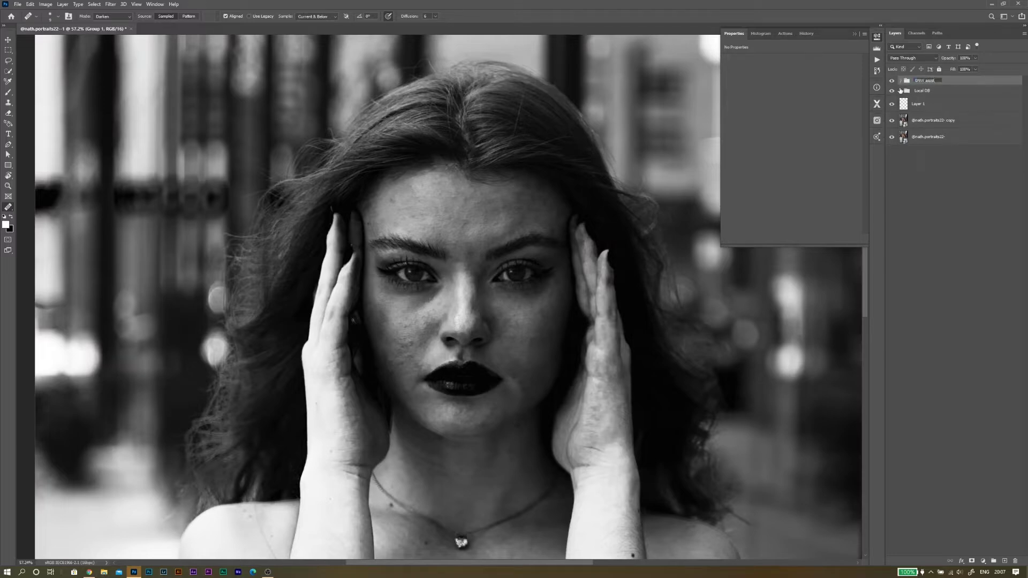
Step: Target the Dodge layer's mask and set up a Soft Round Pressure Opacity brush with 2% flow and white foreground
click(901, 90)
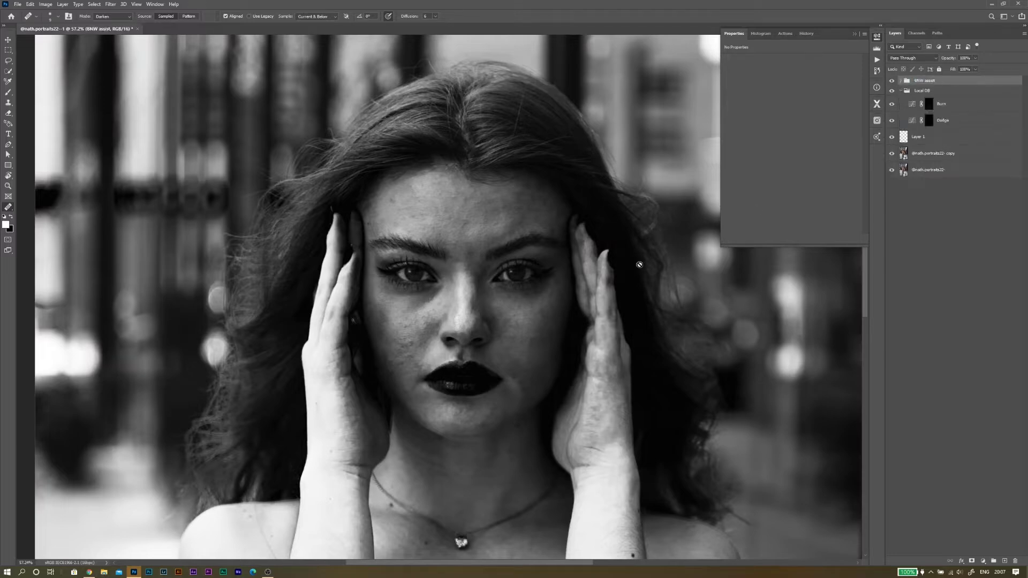
scroll(507, 310, up, 2)
click(929, 122)
key(b)
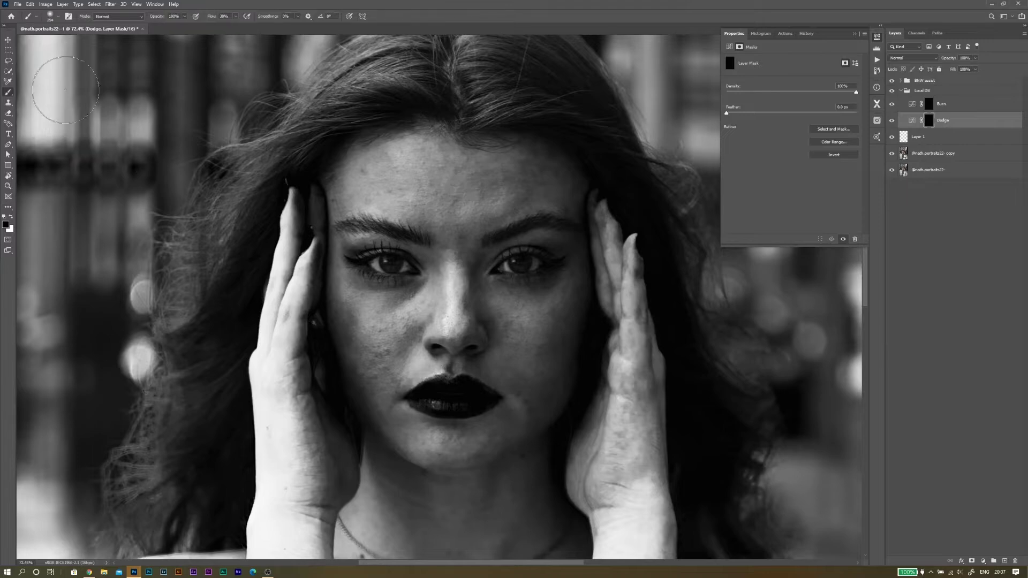
right_click(60, 90)
click(65, 130)
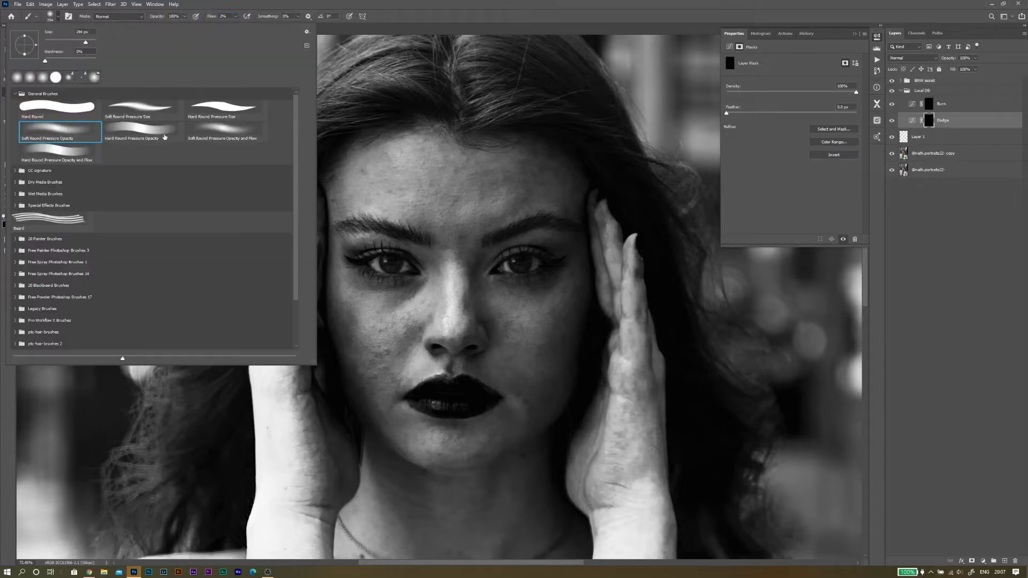
click(438, 181)
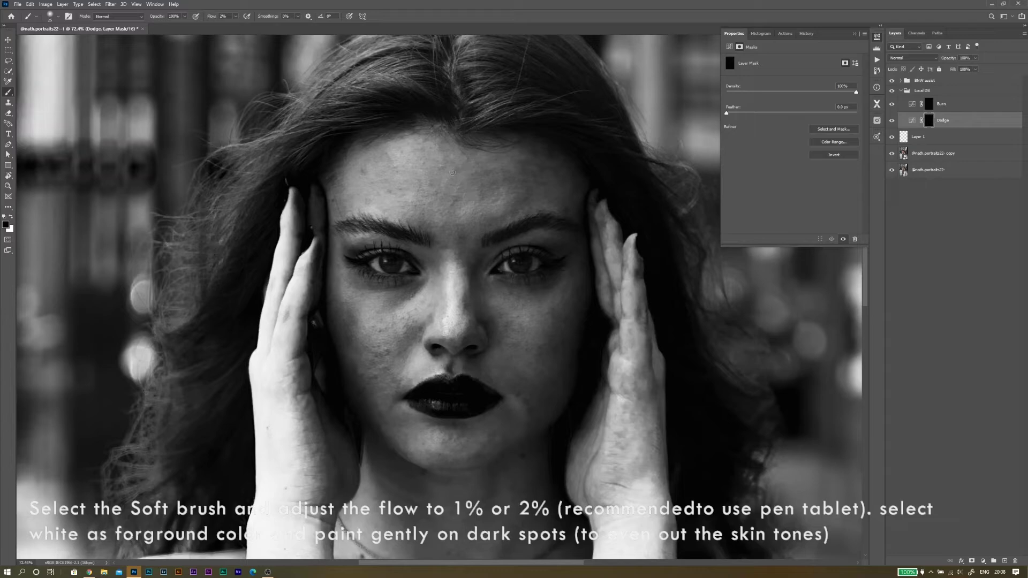
key(x)
Step: Compare the Dodge layer off and on, then gently even out the forehead's spots on the Dodge and Burn masks
click(892, 121)
click(892, 121)
click(457, 199)
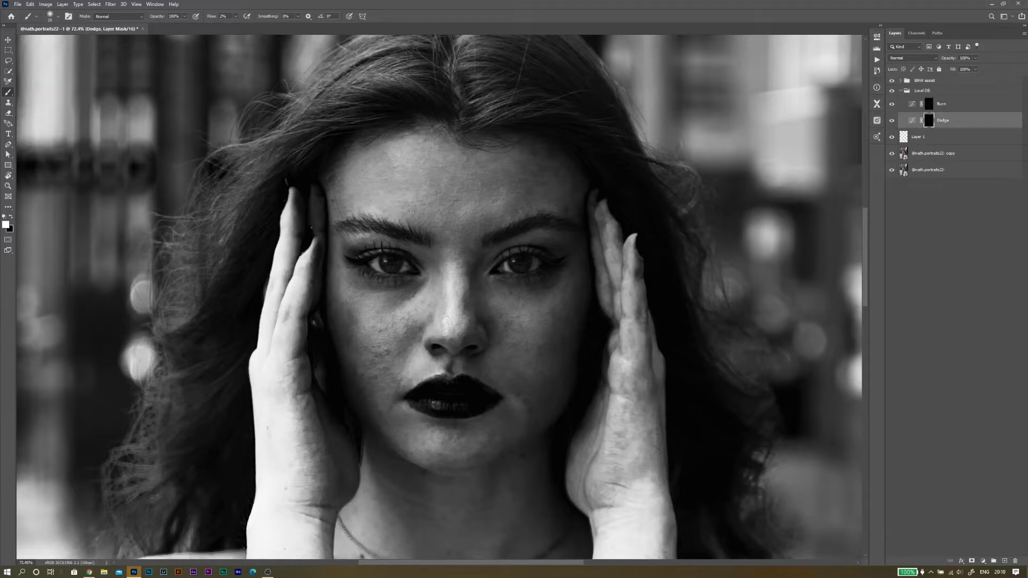
key(alt+bracketright)
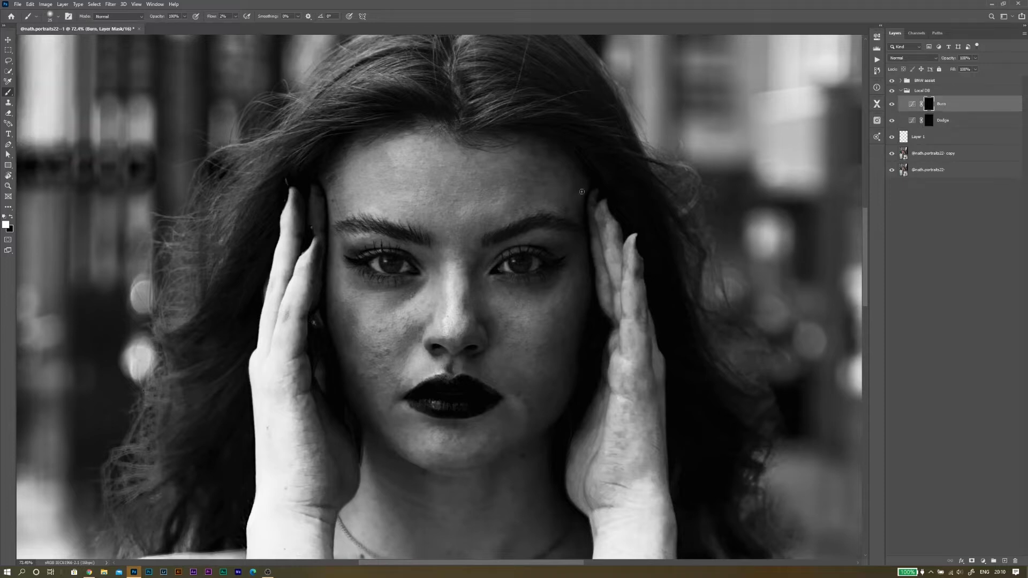
Step: Lighten dark spots on the cheeks in the Dodge mask, changing the brush mode to Lighten
key(alt+bracketleft)
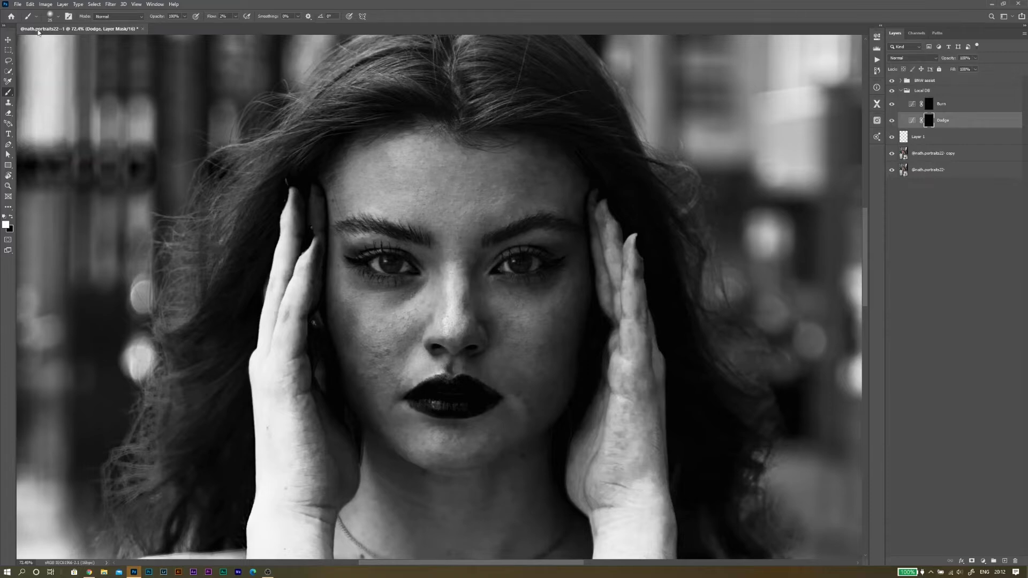
click(57, 16)
click(519, 324)
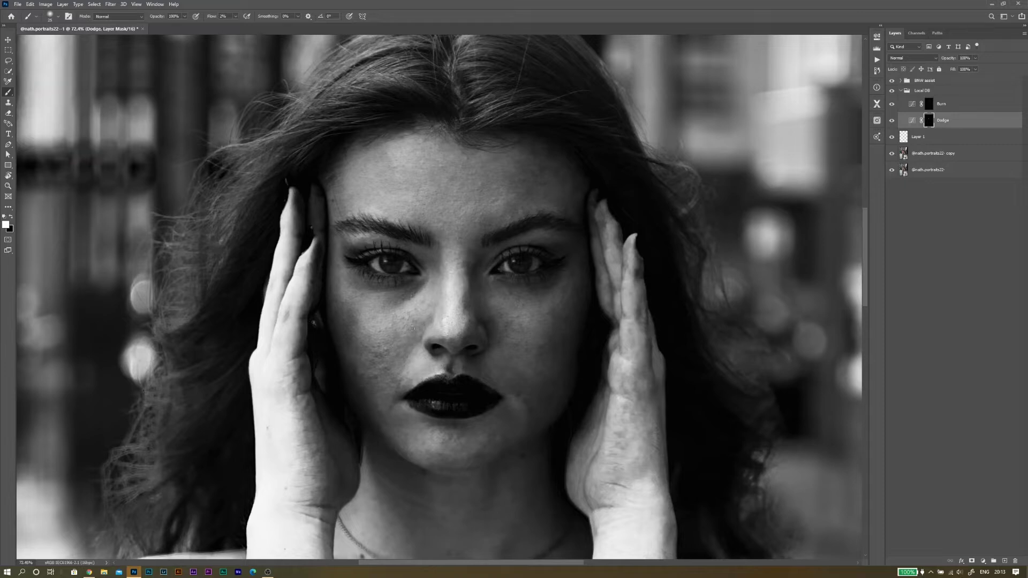
click(118, 16)
click(117, 87)
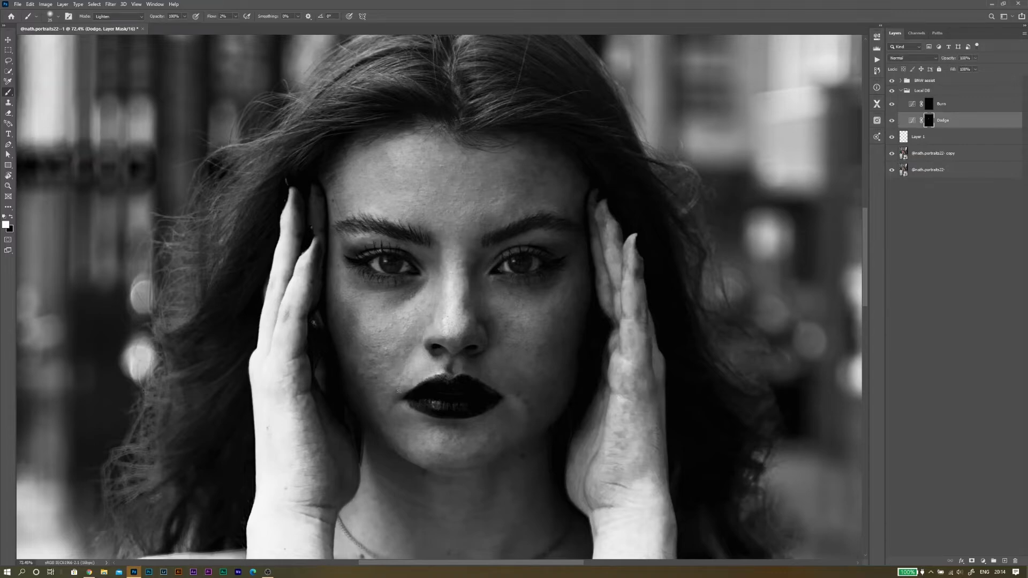
Step: Compare the color portrait with and without the Local DB group, then restore the BNW assist view
click(900, 91)
click(892, 81)
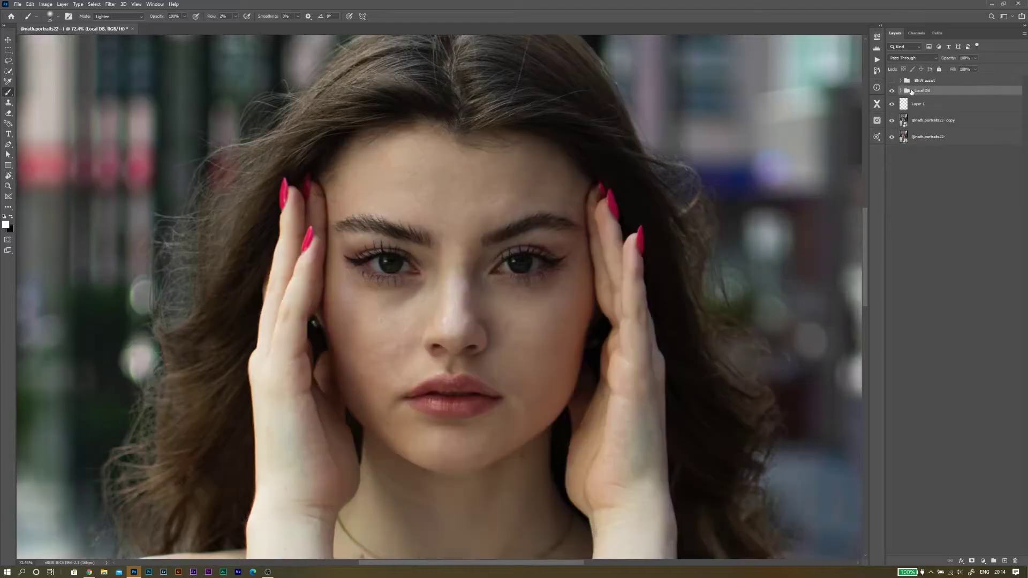
click(892, 91)
click(891, 91)
click(900, 81)
click(891, 81)
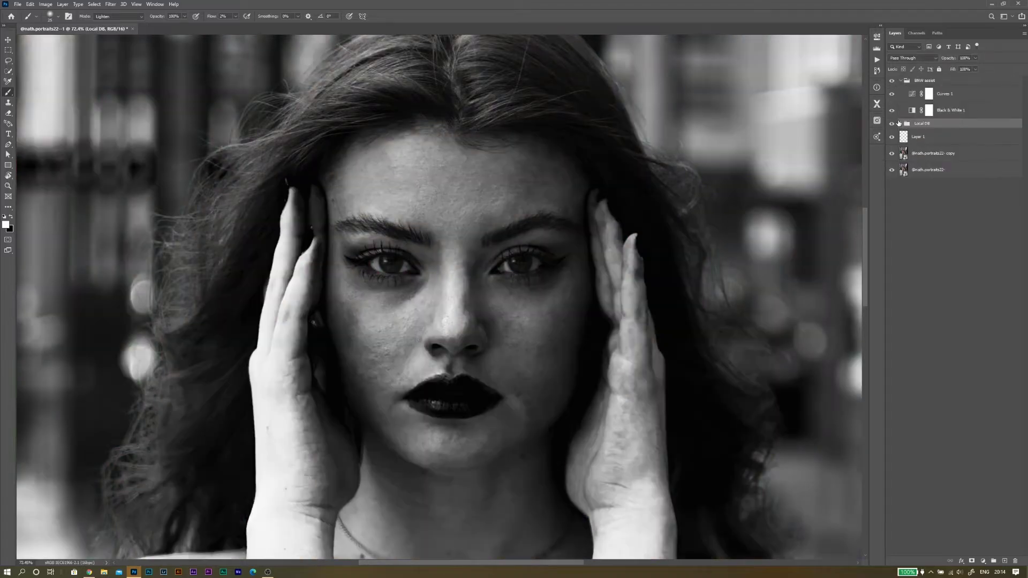
Step: Continue lightening dark patches under the eyes and on the forehead in the Dodge mask, comparing the layer off and on
click(899, 123)
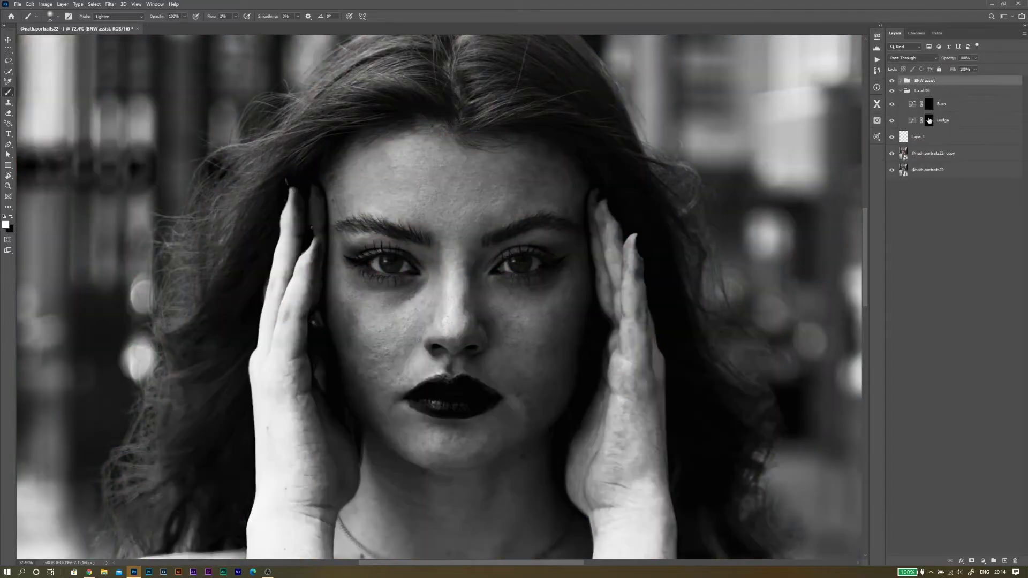
click(930, 120)
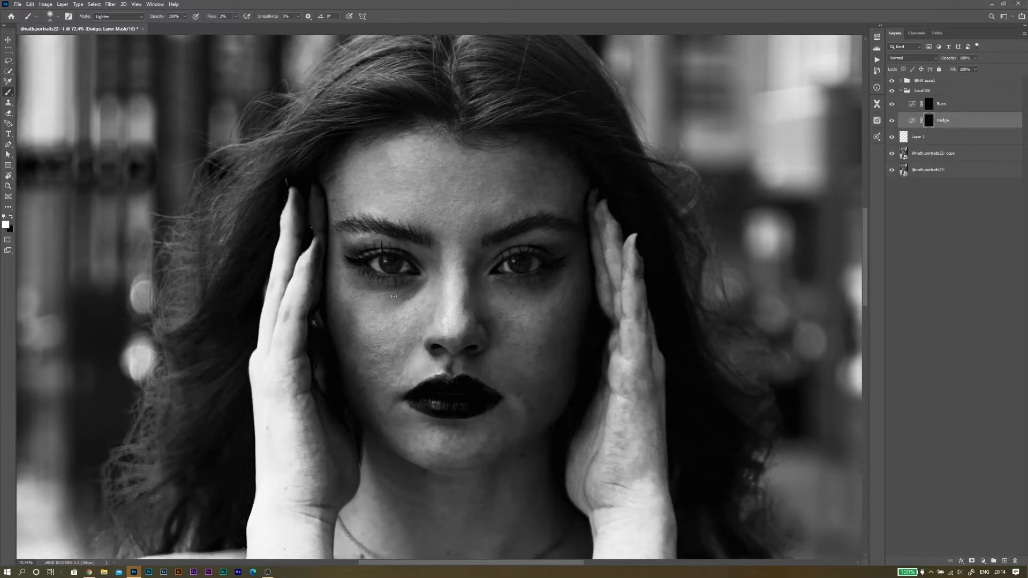
click(891, 121)
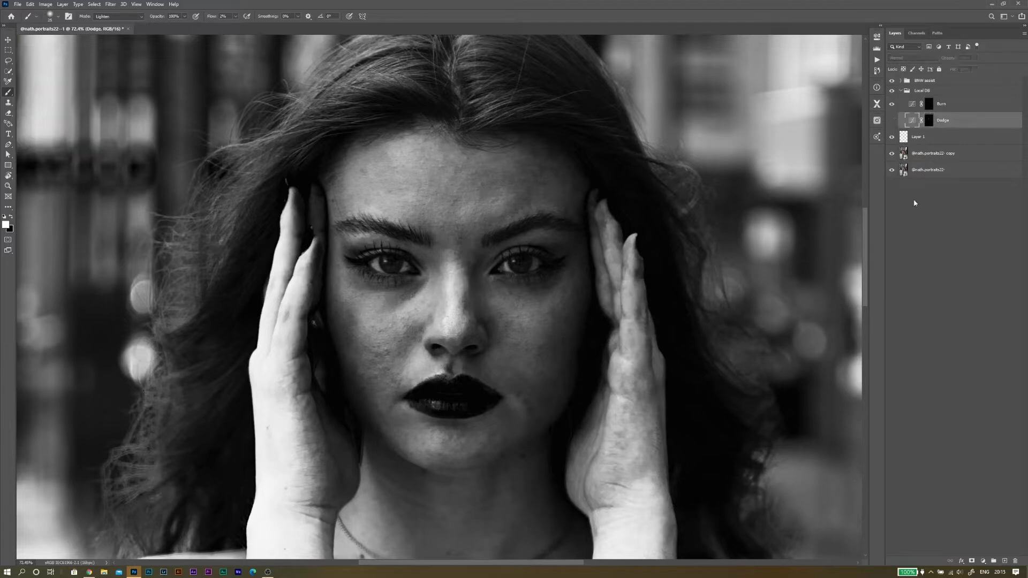
click(892, 121)
click(504, 297)
click(513, 209)
key(ctrl+backslash)
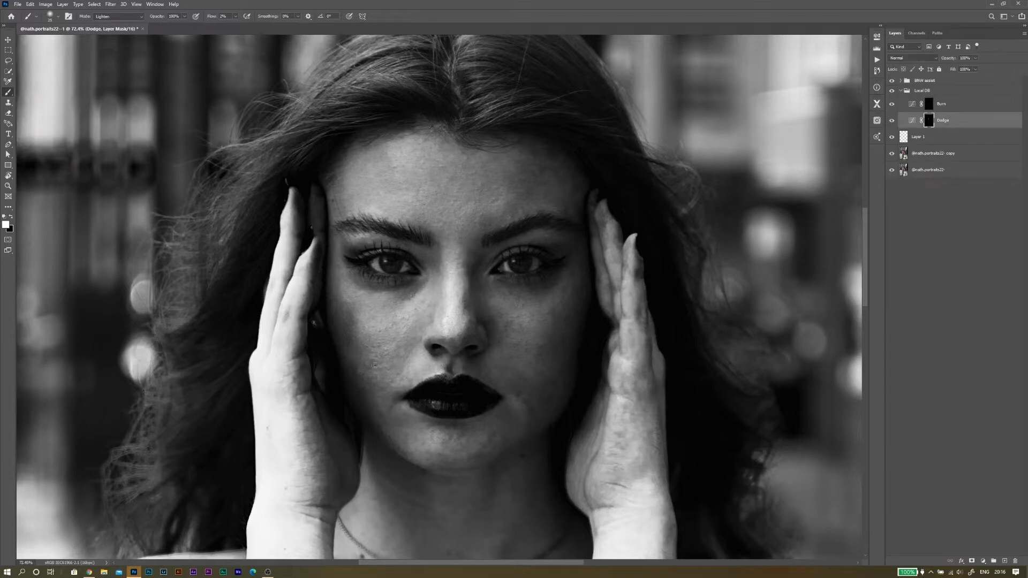
Step: Even out the skin around the eyes and cheeks alternately on the Burn and Dodge masks, using Normal brush mode
click(947, 104)
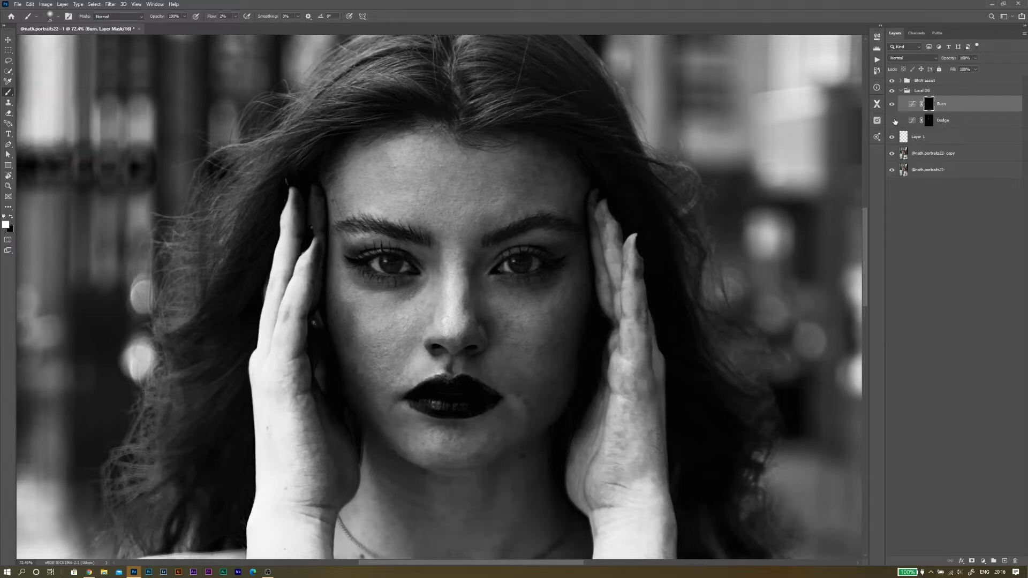
key(alt+bracketleft)
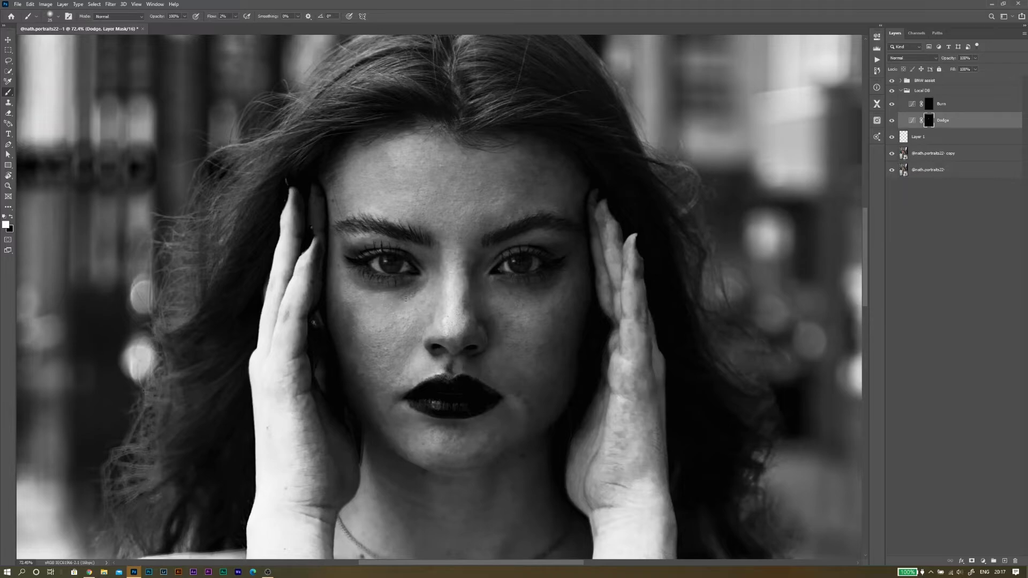
click(901, 110)
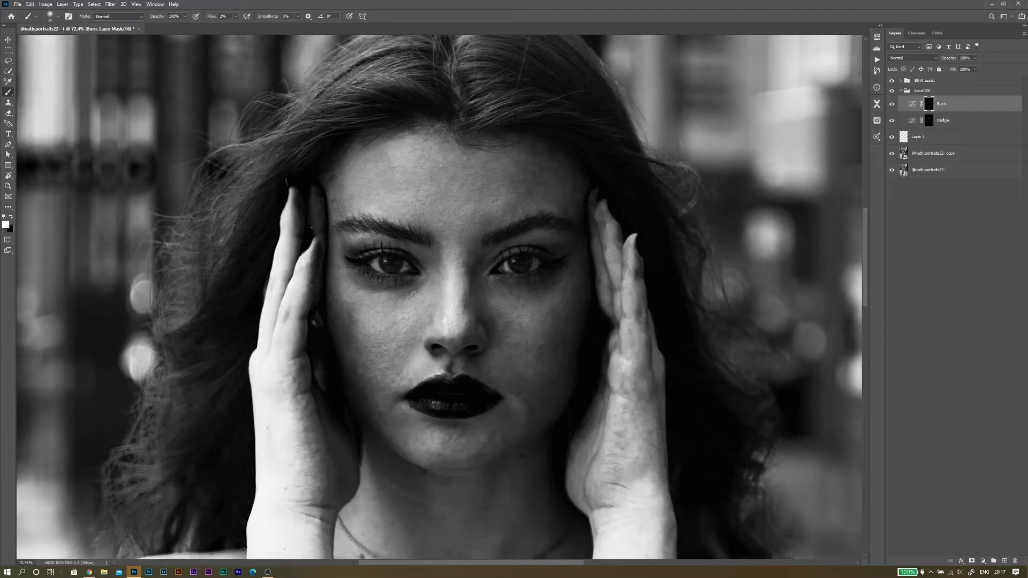
key(alt+bracketleft)
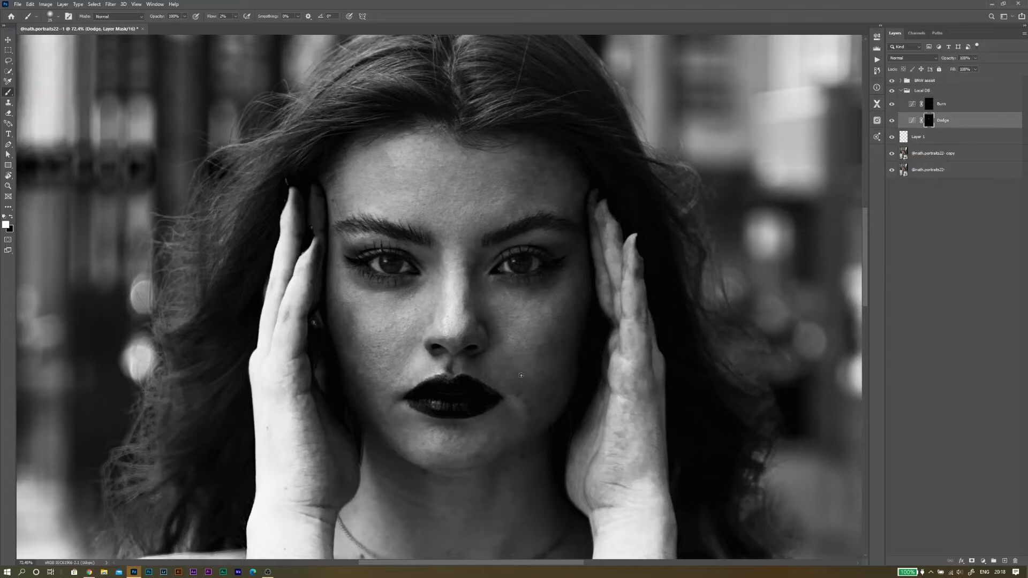
Step: Set the brush flow to 3% and even out the cheek and mouth corner on the Burn and Dodge masks
text(3)
key(Return)
click(929, 104)
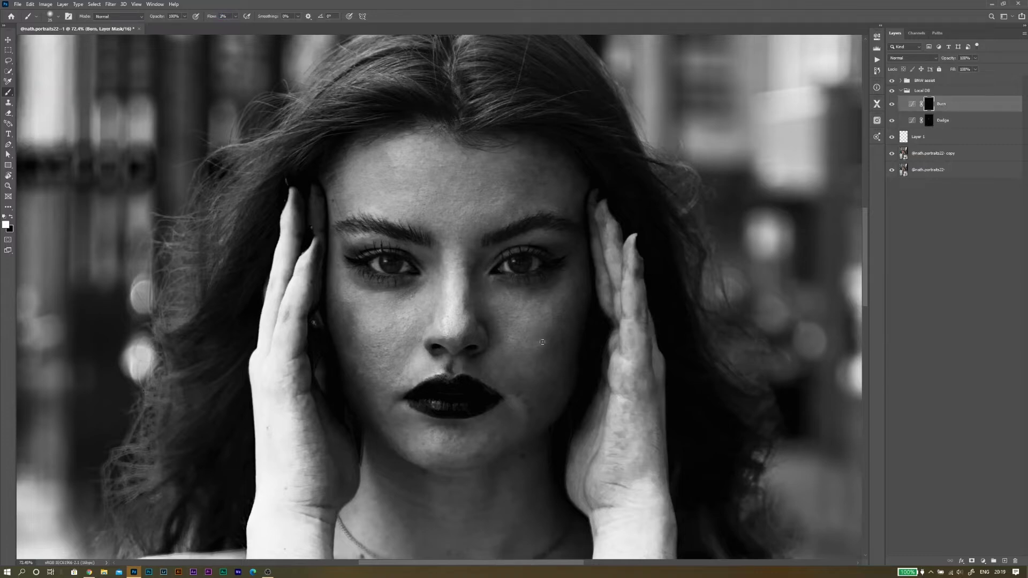
click(929, 121)
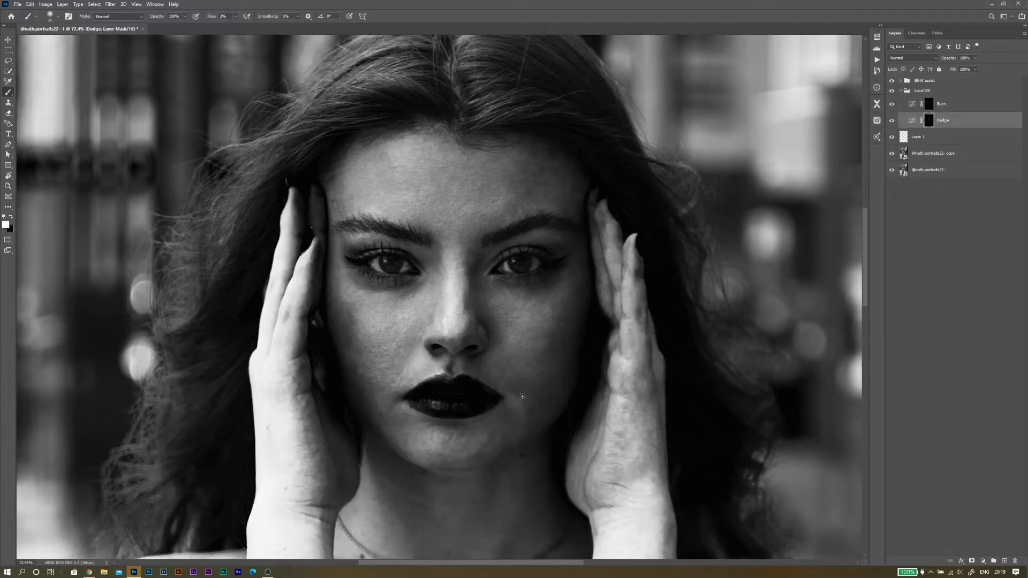
key(bracketleft)
key(bracketright)
Step: Change the brush mode to Lighten and refine the remaining uneven spots on the Burn mask with a smaller brush
click(118, 17)
click(113, 94)
key(alt+bracketright)
key(bracketleft)
key(bracketleft)
key(bracketleft)
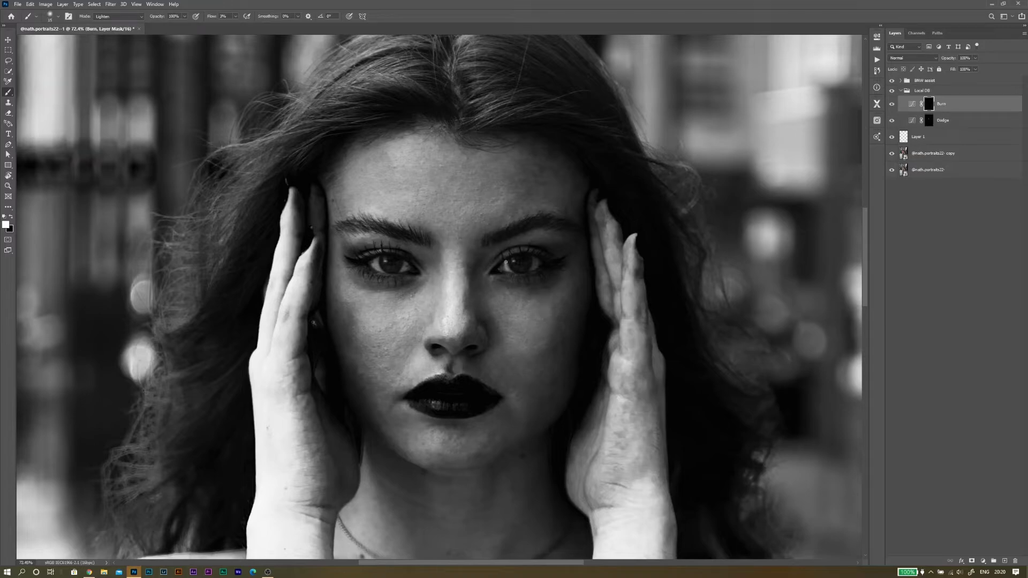
key(alt+bracketleft)
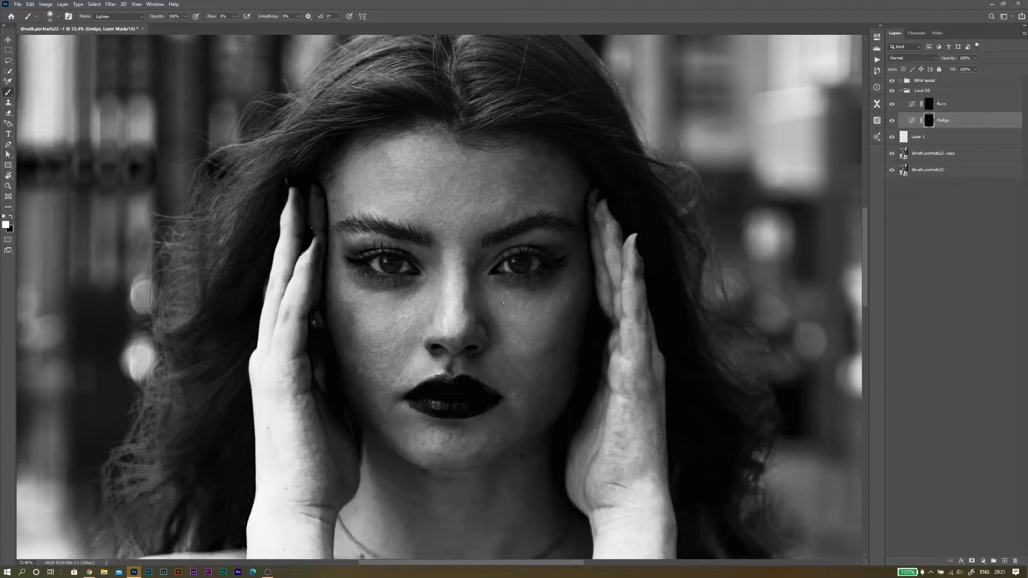
Step: Display the Dodge mask on its own, switch to the Mixer Brush and set its load to 68%
key(ctrl+0)
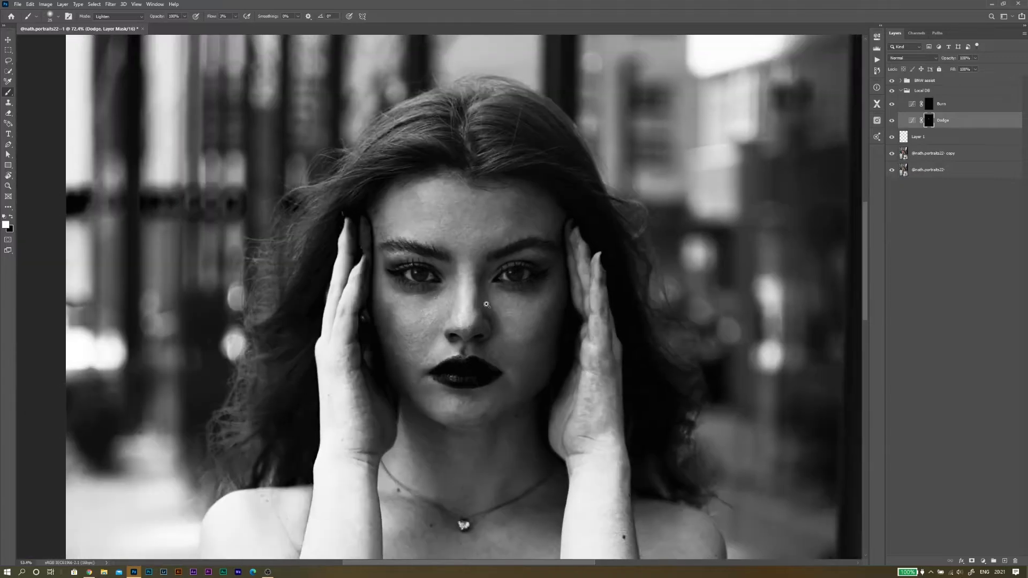
alt+click(930, 121)
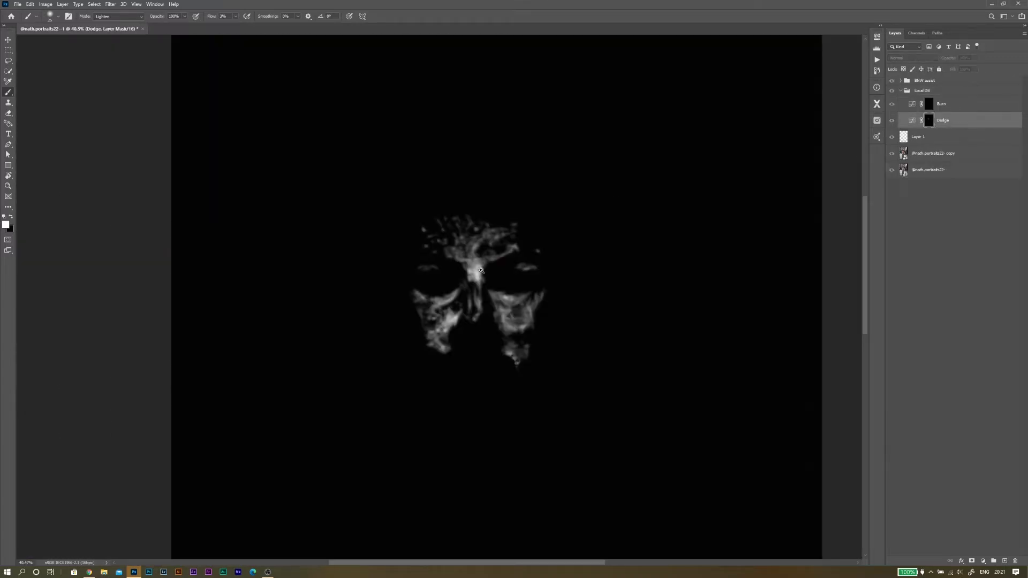
drag(481, 268, 512, 271)
key(shift+b)
key(shift+b)
key(shift+b)
key(shift+b)
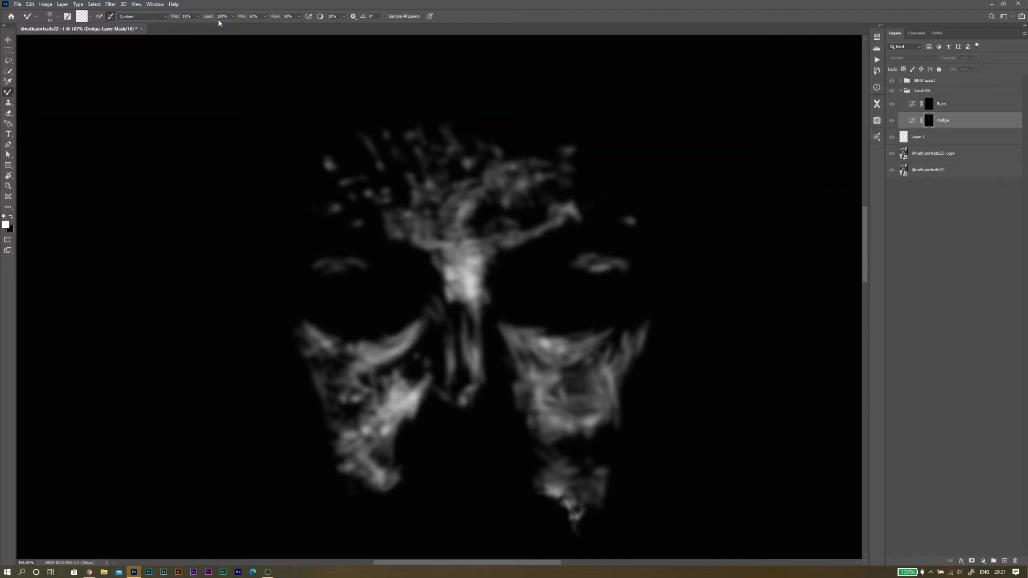
click(203, 20)
text(68)
Step: Blend the patchy strokes on the cheeks and nose bridge of the Dodge mask, and return to the image view
mouse_move(390, 428)
mouse_down()
mouse_move(365, 434)
mouse_move(392, 395)
mouse_move(392, 419)
mouse_move(402, 382)
mouse_up()
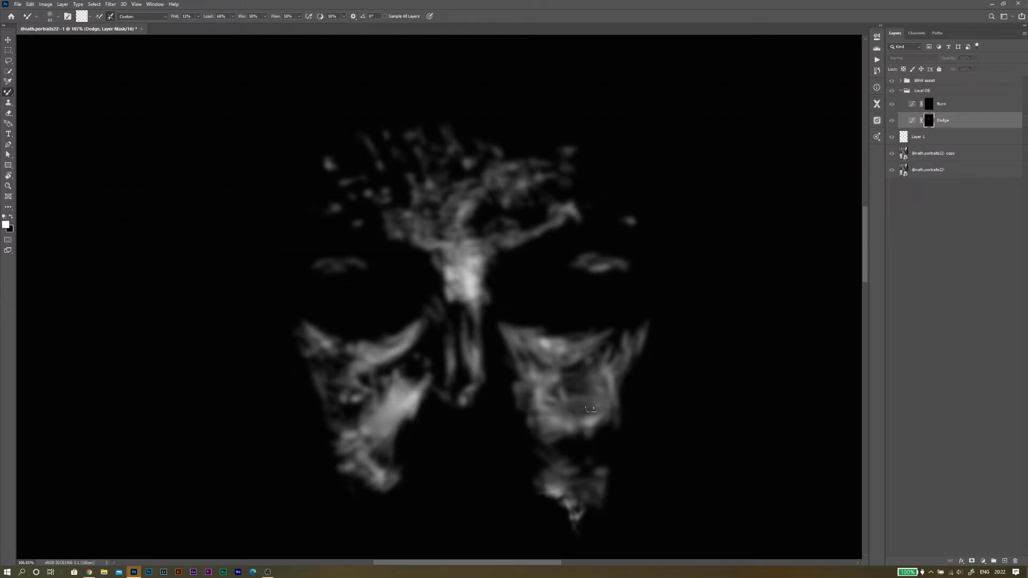
mouse_move(545, 344)
mouse_down()
mouse_move(580, 338)
mouse_move(571, 353)
mouse_up()
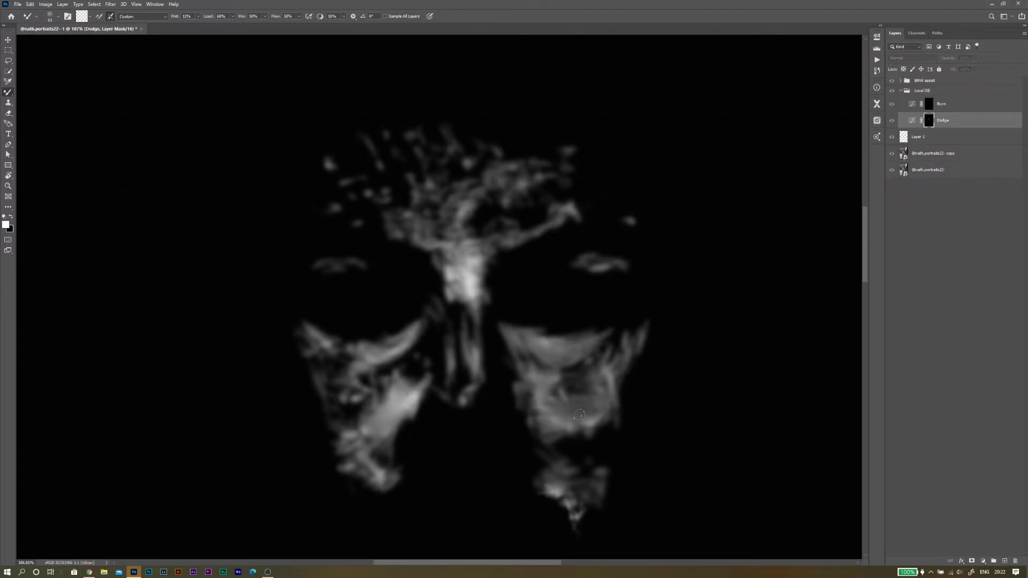
mouse_move(429, 251)
mouse_down()
mouse_move(416, 235)
mouse_move(454, 268)
mouse_move(480, 253)
mouse_move(466, 270)
mouse_move(455, 249)
mouse_move(471, 380)
mouse_move(473, 346)
mouse_move(480, 350)
mouse_move(468, 276)
mouse_up()
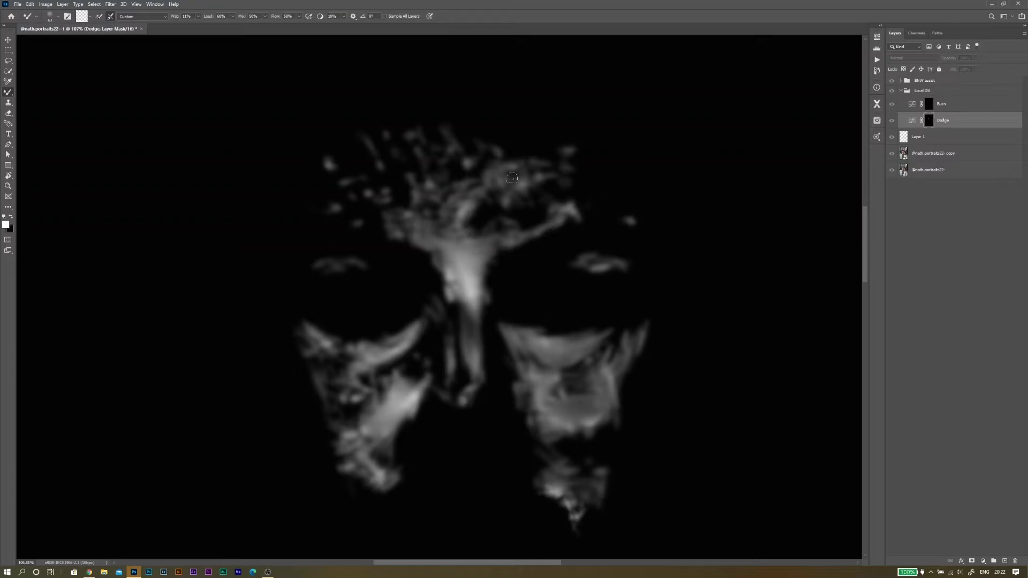
alt+click(929, 119)
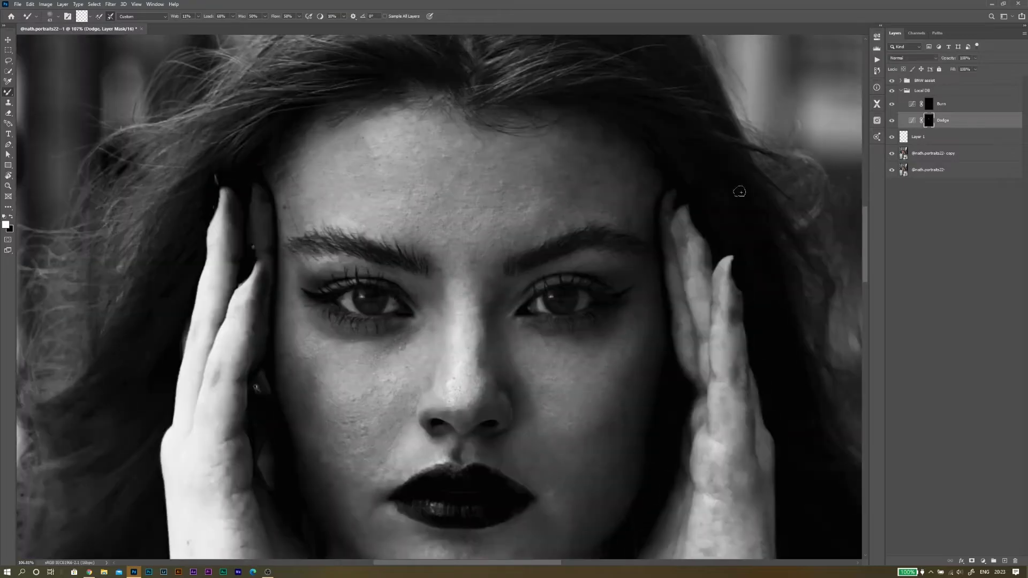
Step: Compare the portrait in colour with the Local DB group off and on, restoring the black-and-white check view
scroll(472, 249, down, 8)
key(ctrl)
key(ctrl)
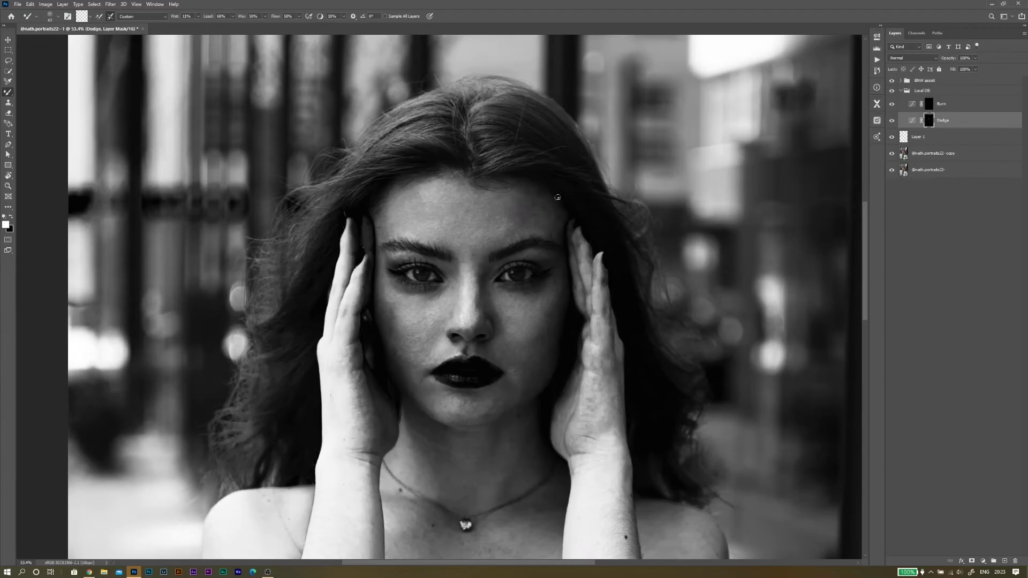
click(891, 81)
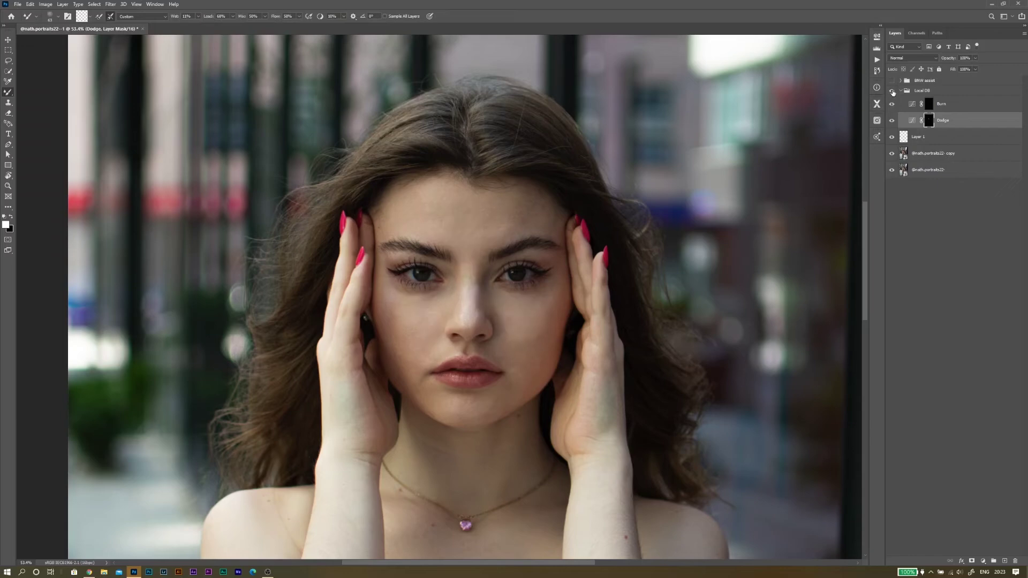
click(892, 91)
click(892, 91)
click(891, 80)
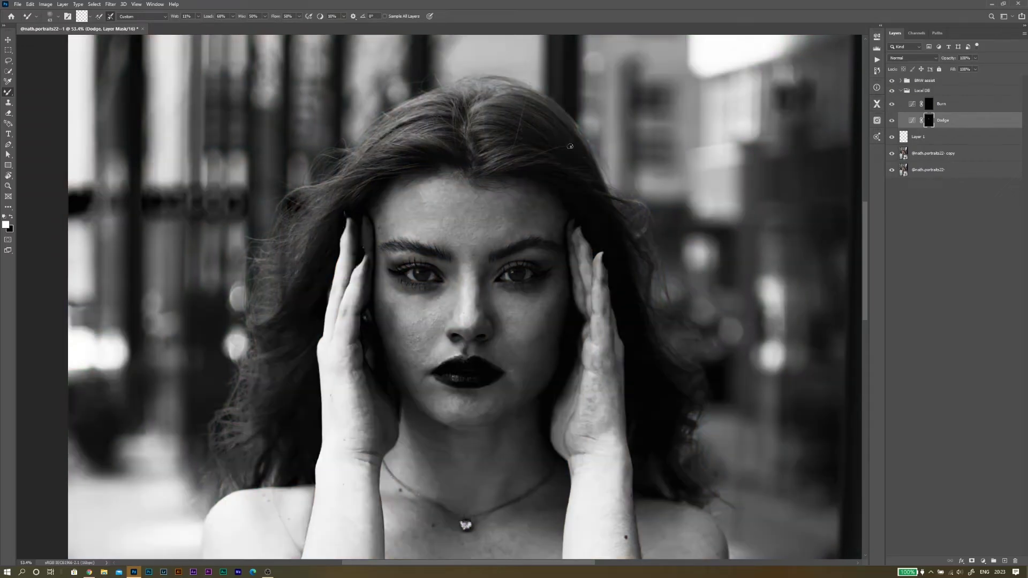
Step: Switch back to the regular Brush and darken bright spots on the lower cheek in the Burn mask with a smaller brush
key(shift+b)
alt+right_click(519, 331)
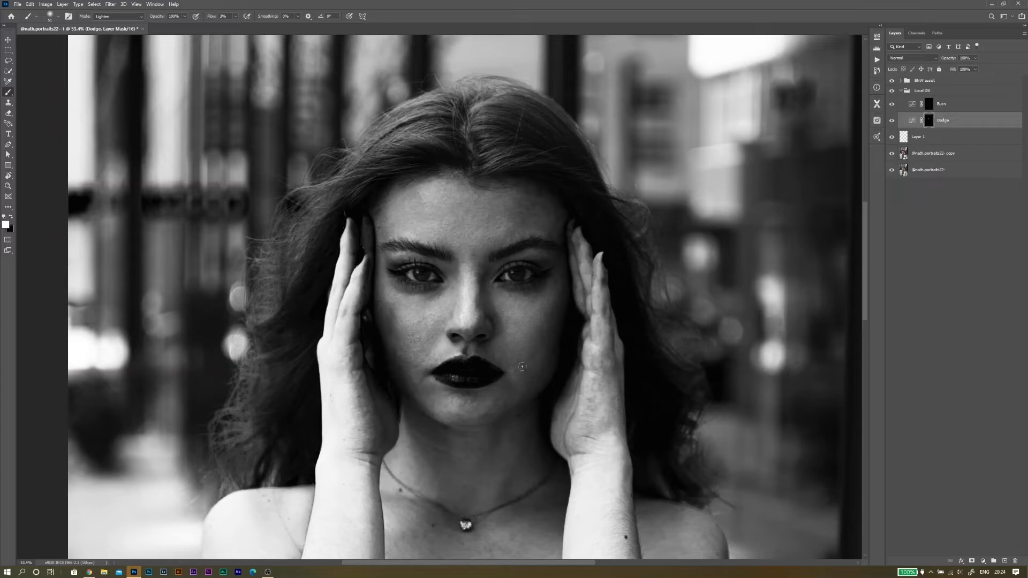
scroll(541, 351, up, 3)
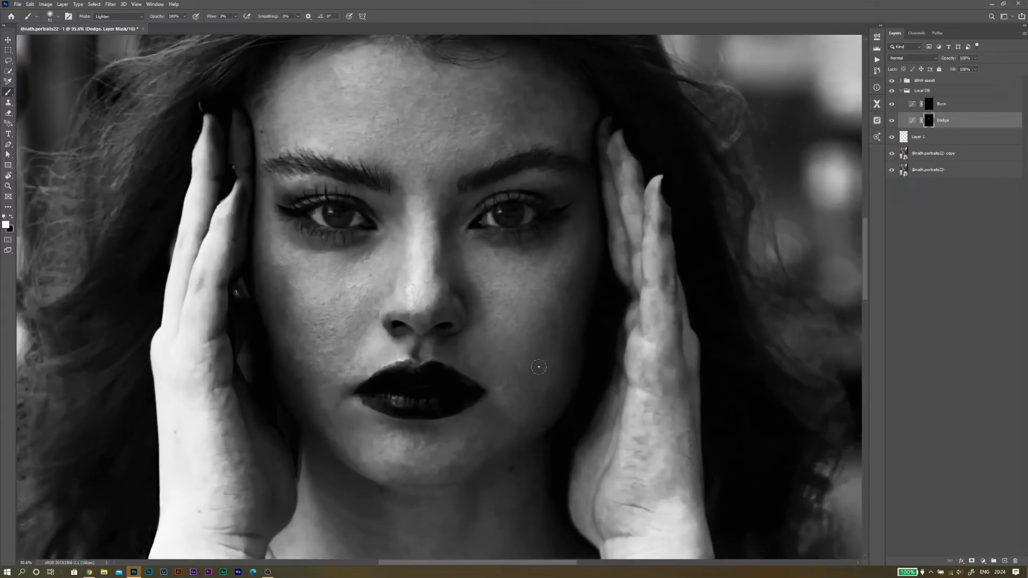
key(alt+bracketright)
key(bracketleft)
key(bracketleft)
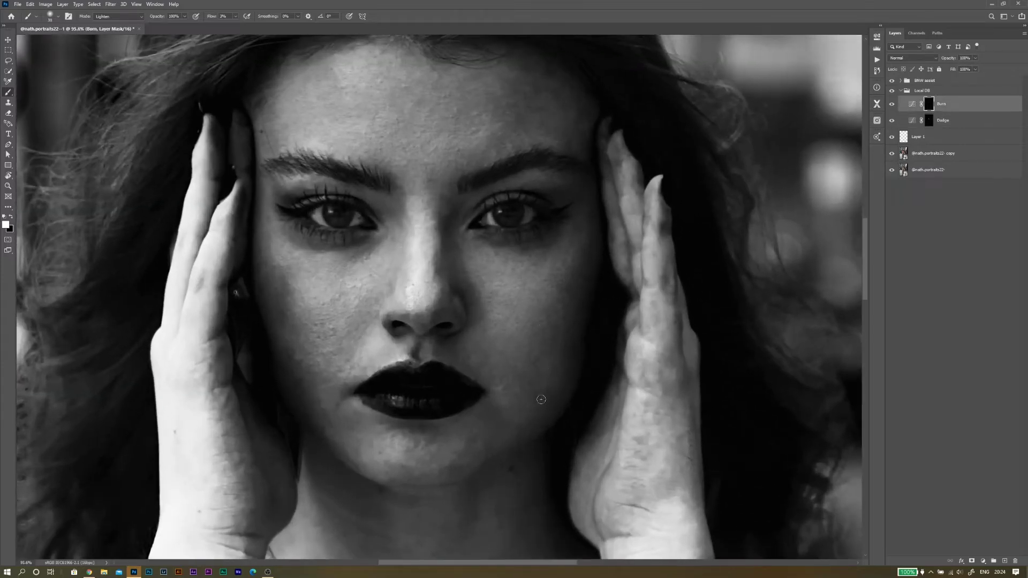
Step: Adjust the brush flow and lighten small dark spots around the mouth and cheek in the Dodge mask with a finer brush
drag(213, 17, 205, 17)
key(alt+bracketleft)
key(bracketleft)
key(bracketleft)
key(bracketleft)
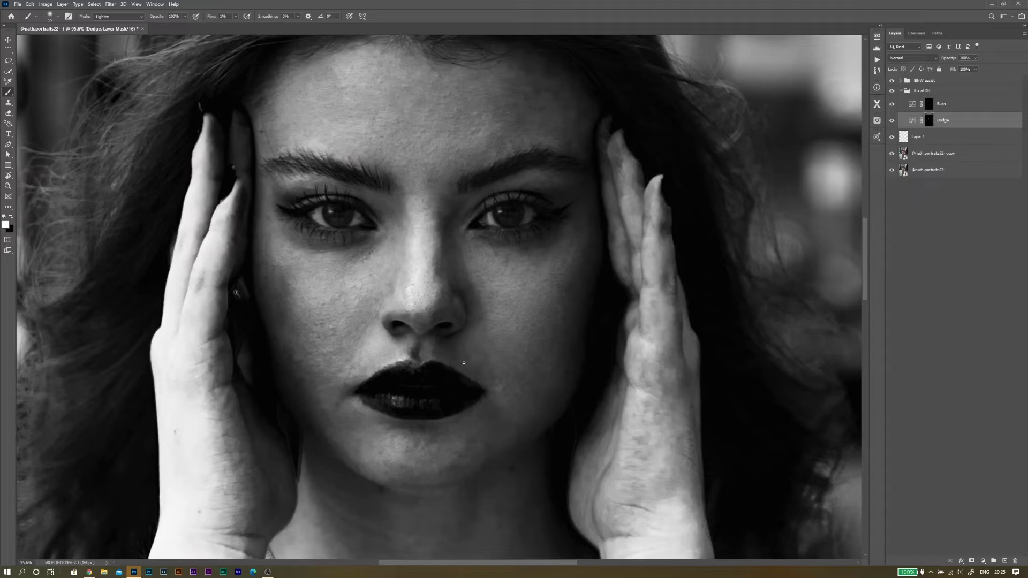
Step: Set the brush mode to Normal and refine the under-eye area in the Dodge mask, comparing the layer off and on
click(119, 16)
click(110, 18)
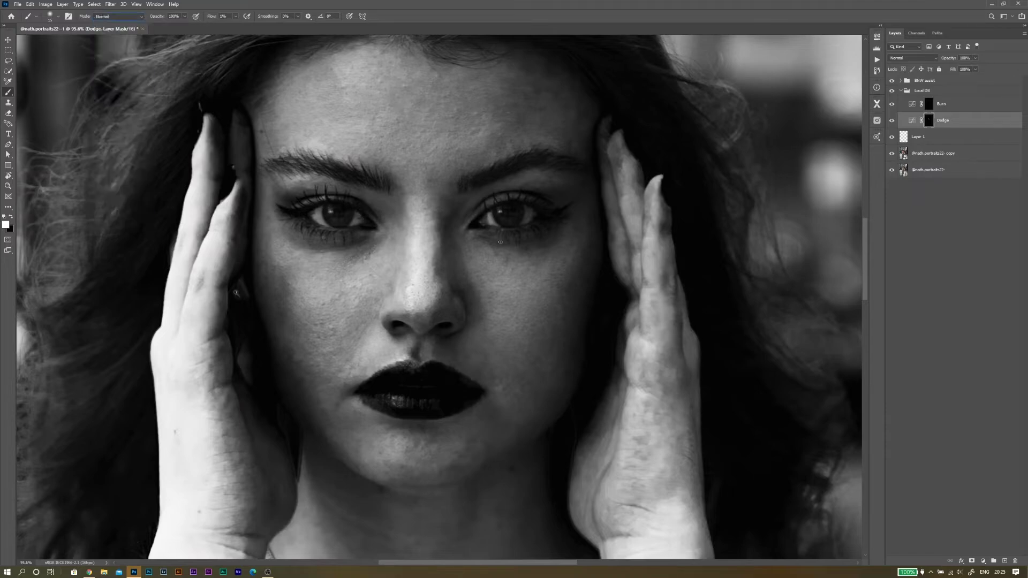
click(892, 120)
click(893, 119)
Step: Darken bright spots beside the mouth in the Burn mask, comparing the layer off and on
click(930, 104)
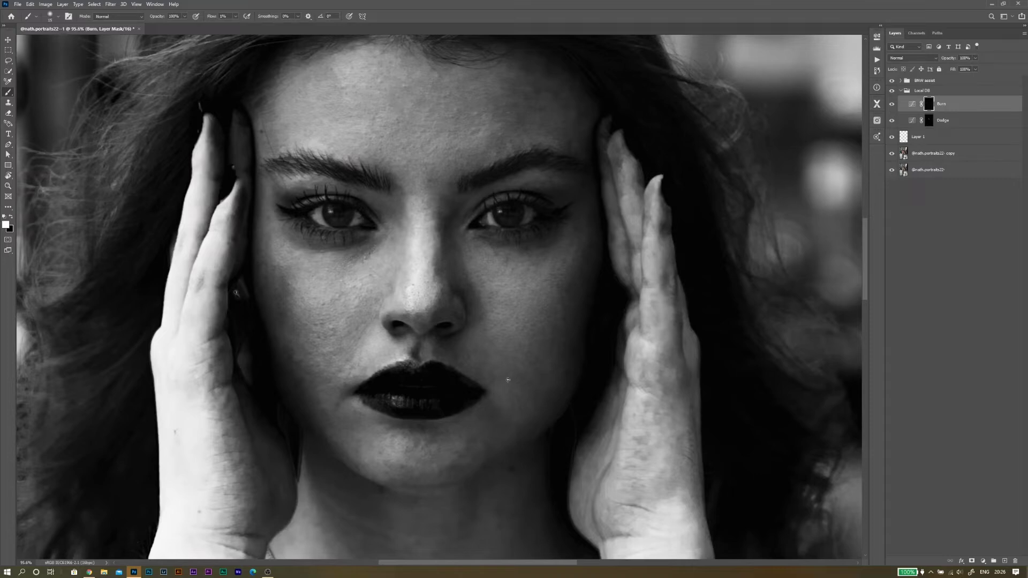
click(892, 104)
click(892, 104)
click(892, 105)
click(892, 105)
Step: Compare the Dodge and Burn layers and the Local DB group off and on, in black-and-white and in colour
click(892, 121)
click(892, 122)
click(892, 81)
click(893, 107)
click(893, 106)
click(893, 106)
click(892, 105)
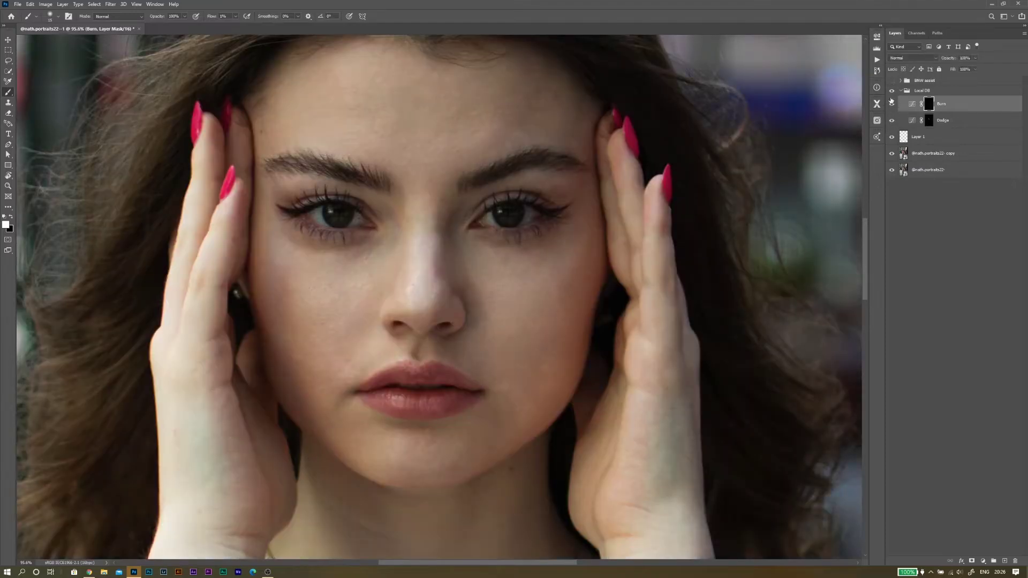
click(892, 91)
click(892, 91)
click(892, 92)
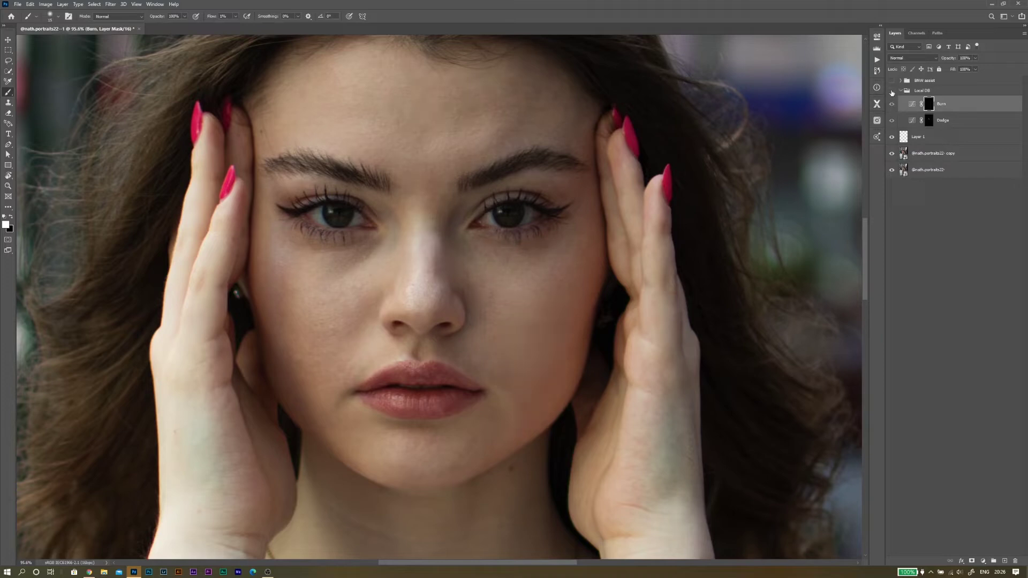
click(892, 82)
click(892, 91)
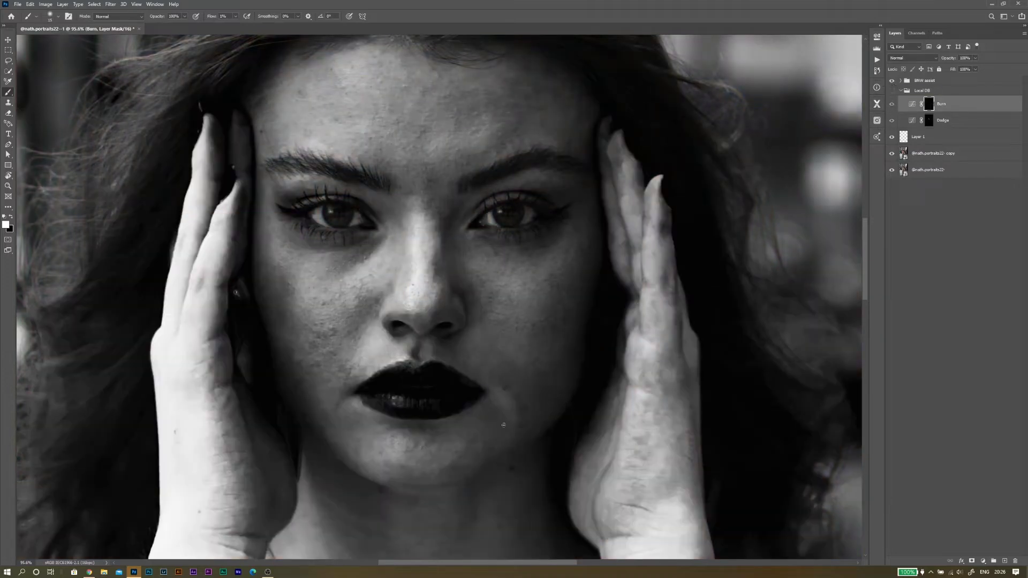
Step: Even out the skin beside and below the mouth corner on the Dodge and Burn masks, adjusting the brush size
key(alt+bracketleft)
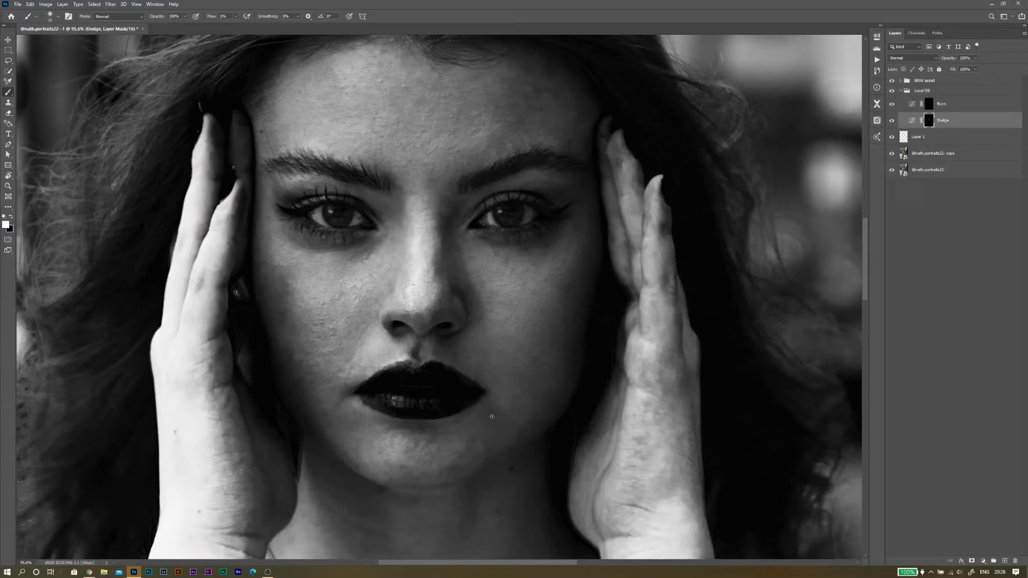
key(bracketright)
click(926, 107)
key(bracketleft)
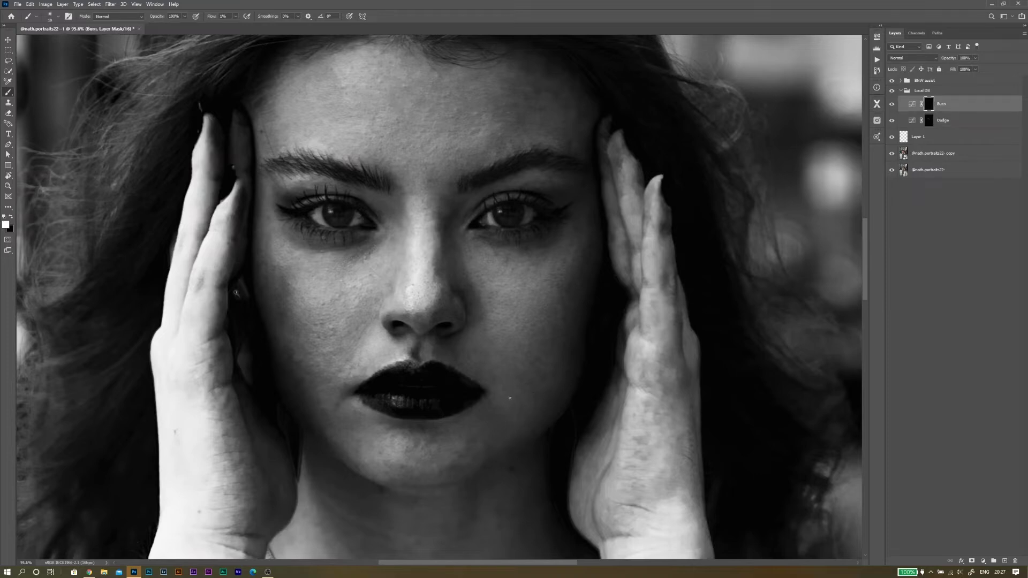
Step: Set the brush flow to 2% and lighten dark patches around the mouth and chin in the Dodge mask with a larger brush
click(900, 91)
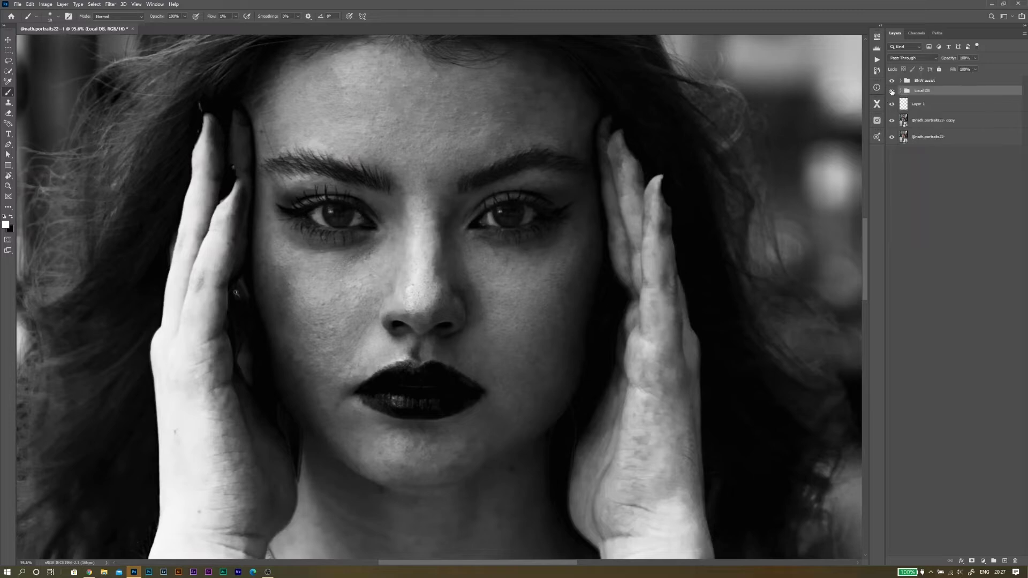
click(900, 90)
click(946, 118)
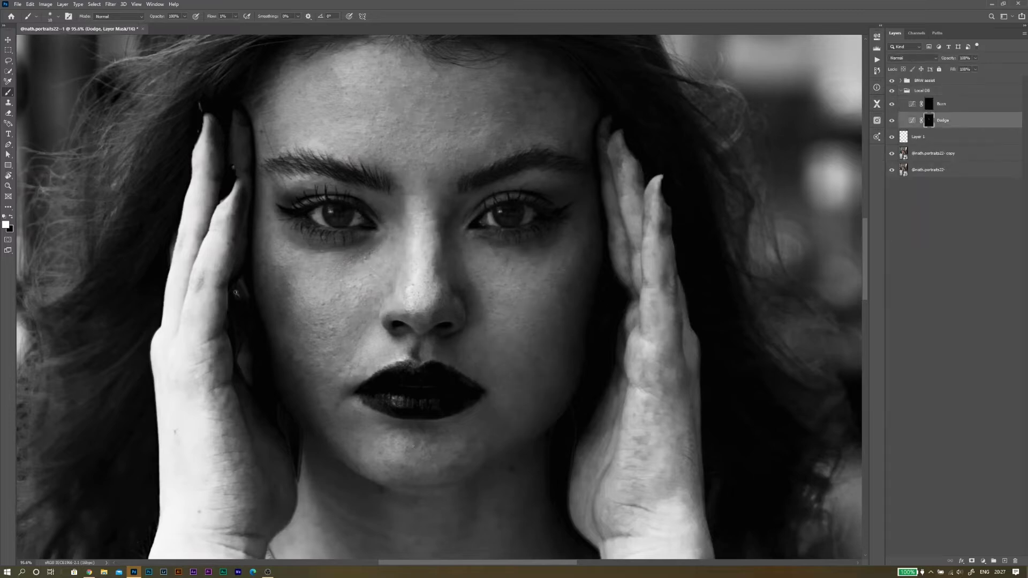
key(bracketright)
click(211, 16)
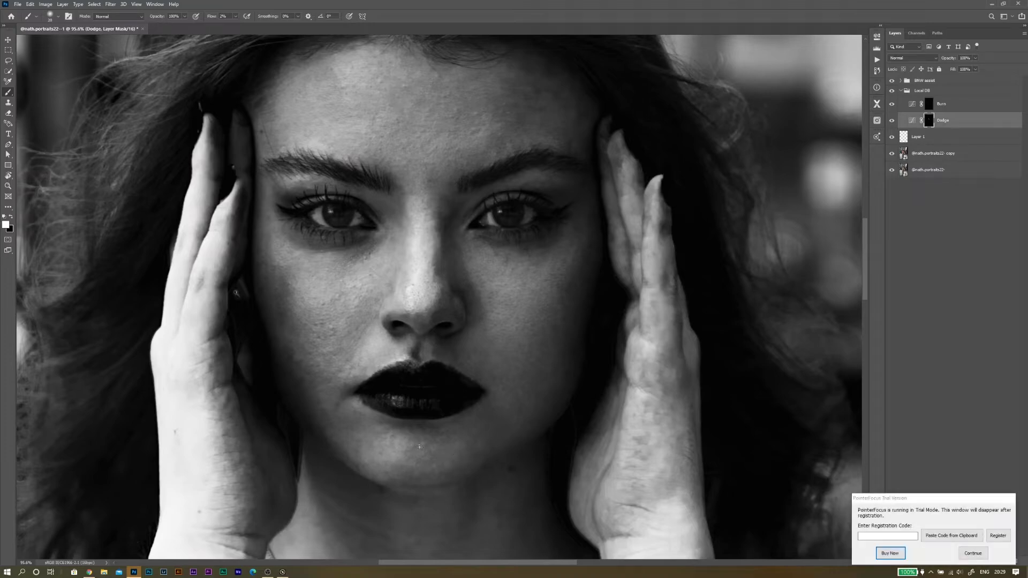
click(268, 572)
click(703, 413)
click(671, 107)
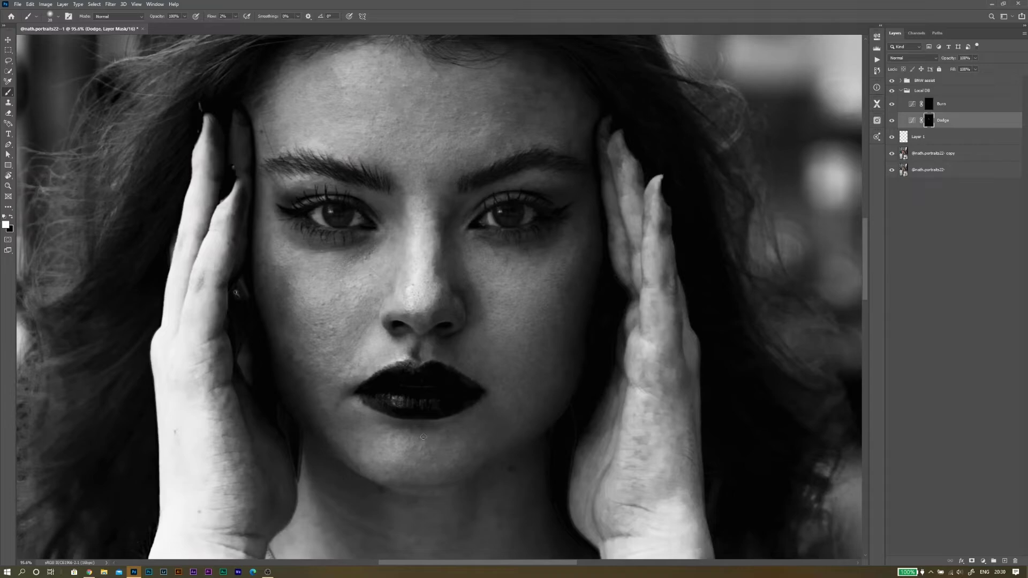
Step: Compare the face with the Dodge layer off and on, and with the Local DB group off and on in colour
click(892, 120)
click(892, 120)
click(892, 81)
click(892, 91)
click(892, 91)
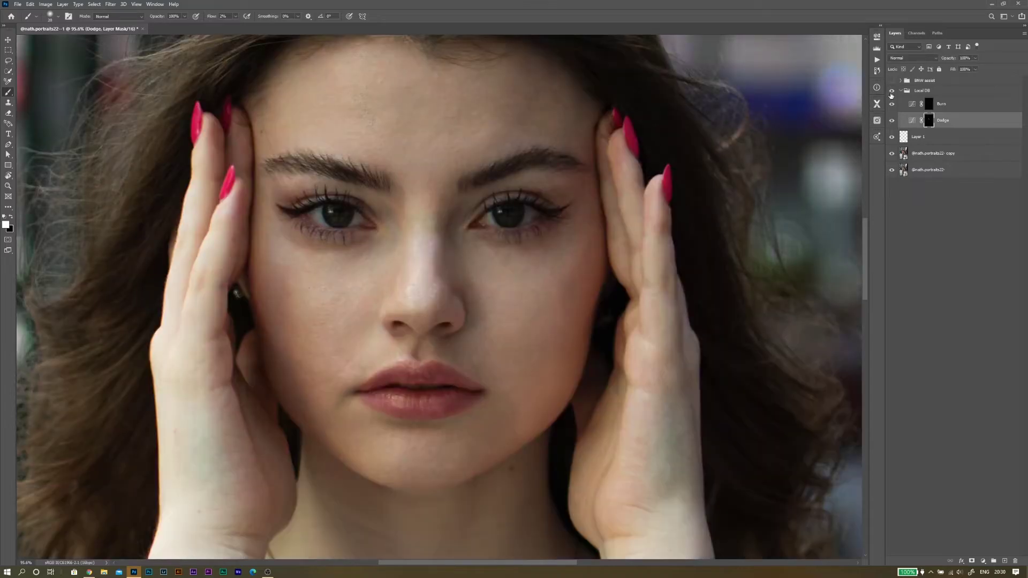
Step: Examine the whole portrait in colour with the Local DB group off and on, restoring the black-and-white check view
key(ctrl+0)
click(936, 172)
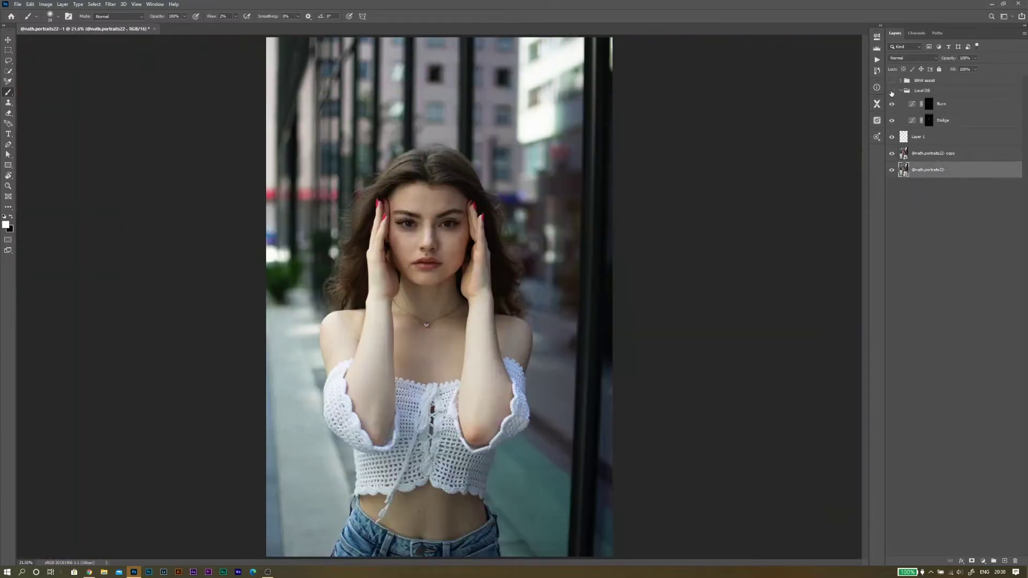
click(892, 92)
click(892, 92)
click(892, 81)
click(892, 81)
click(891, 91)
click(891, 92)
click(892, 91)
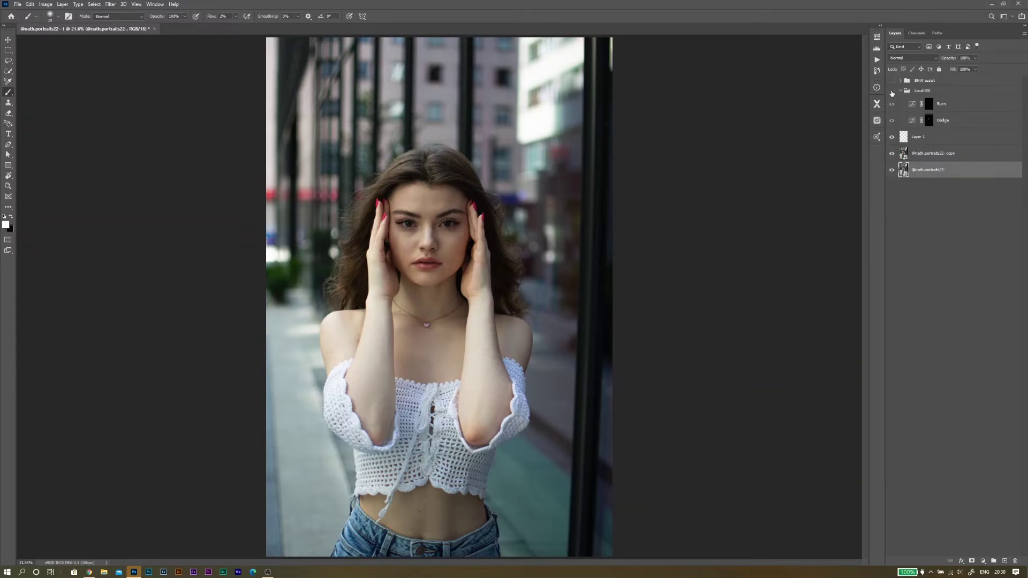
click(892, 91)
click(892, 81)
Step: Darken bright areas of the lower face in the Burn mask with a much larger brush
drag(441, 265, 498, 259)
click(932, 105)
key(bracketright)
key(bracketright)
key(bracketright)
key(bracketright)
key(bracketright)
key(bracketright)
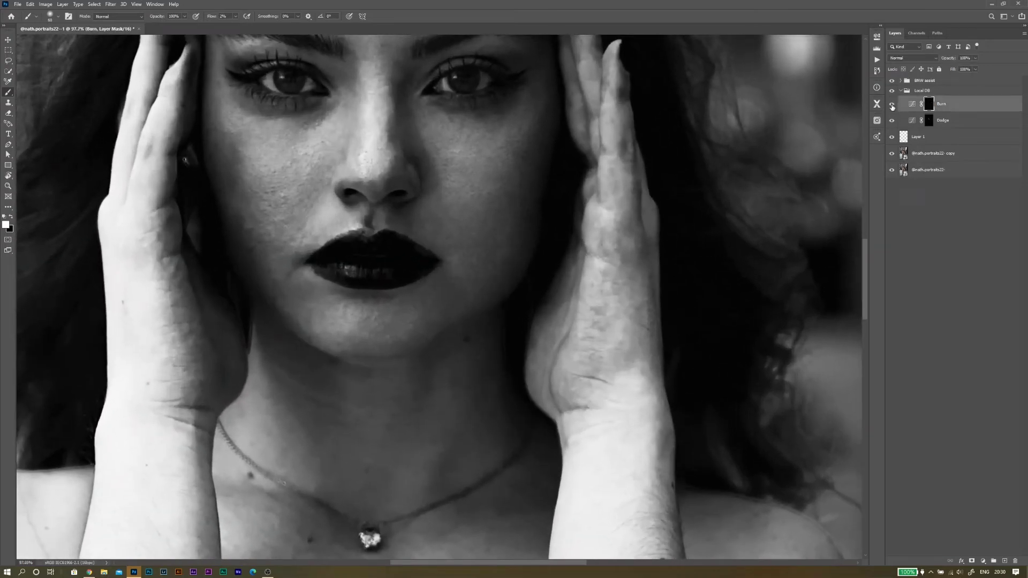
Step: Lighten dark patches on the cheeks and chin in the Dodge mask with a smaller brush
key(alt+bracketleft)
key(bracketleft)
key(bracketleft)
key(bracketleft)
key(bracketleft)
key(bracketleft)
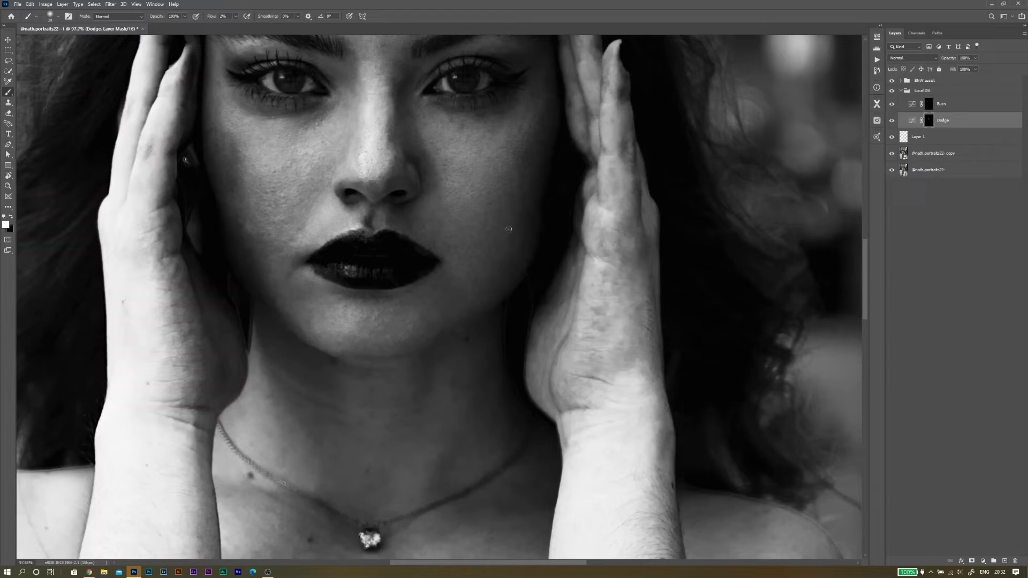
Step: Darken uneven bright spots along the jaw and cheeks in the Burn mask, comparing the group and the layer off and on
click(928, 105)
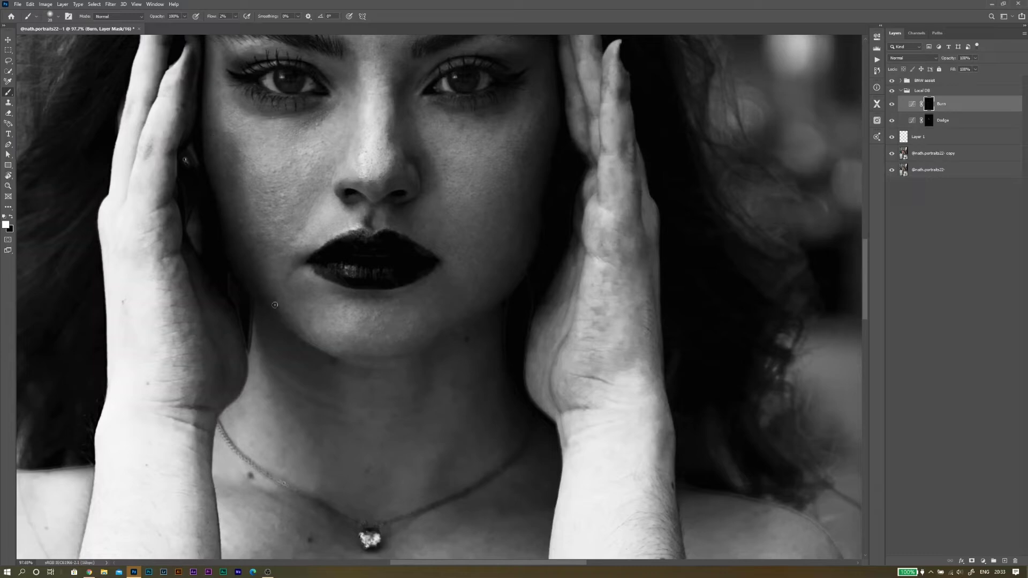
click(892, 91)
click(892, 91)
click(892, 105)
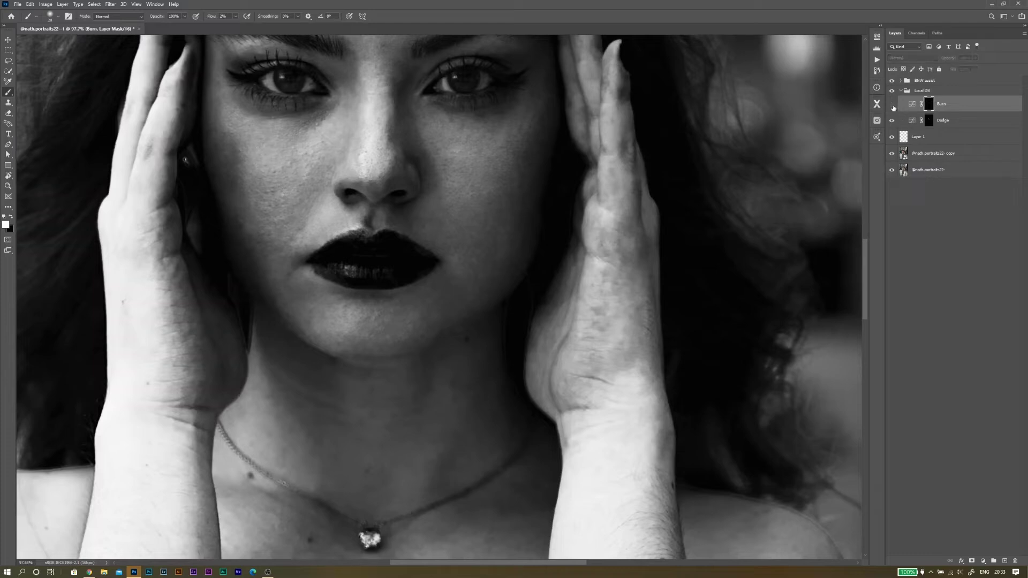
click(892, 105)
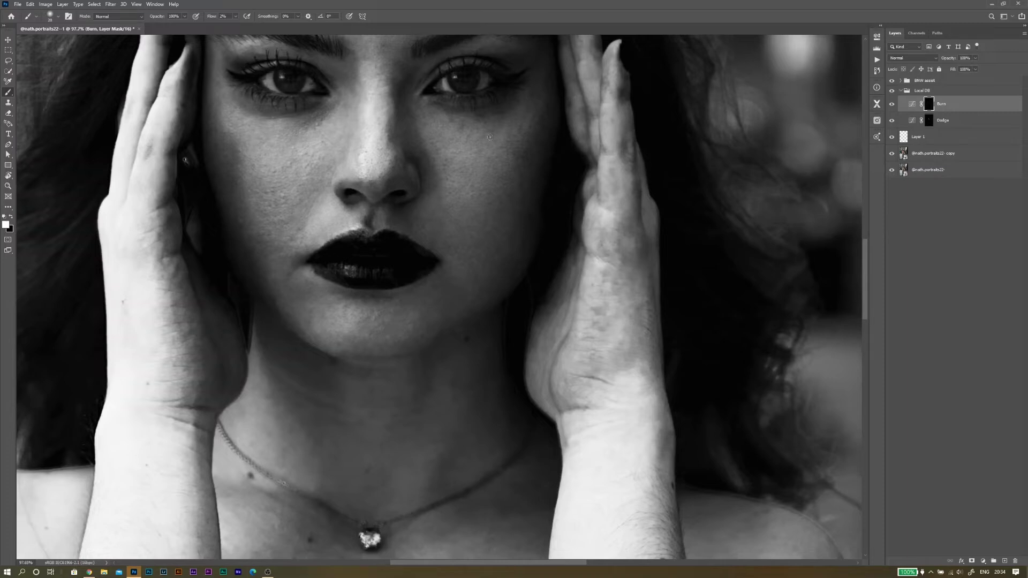
Step: Refine the remaining dark spots in the Dodge mask and view the whole portrait in colour
key(alt+bracketleft)
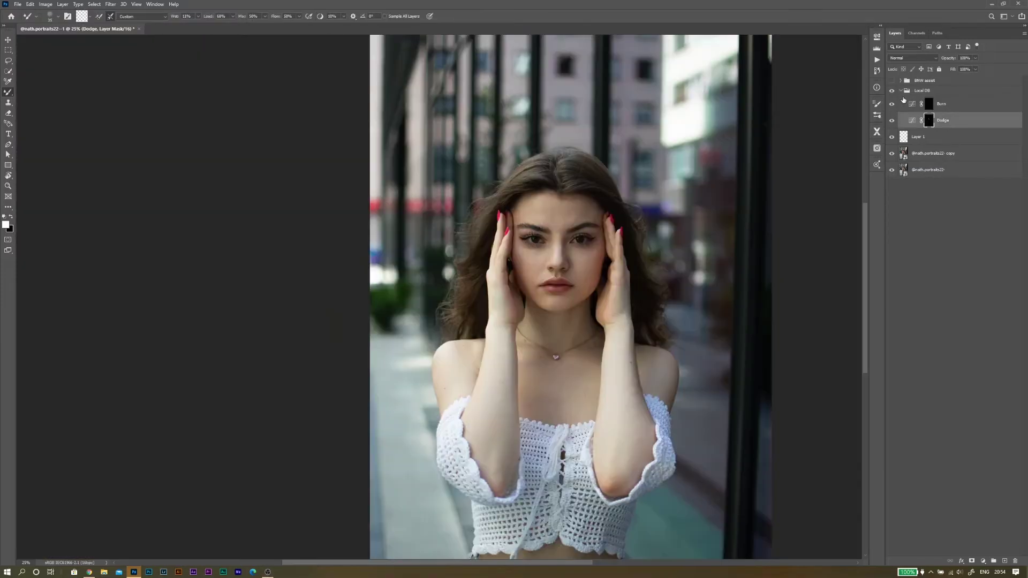
drag(637, 262, 554, 251)
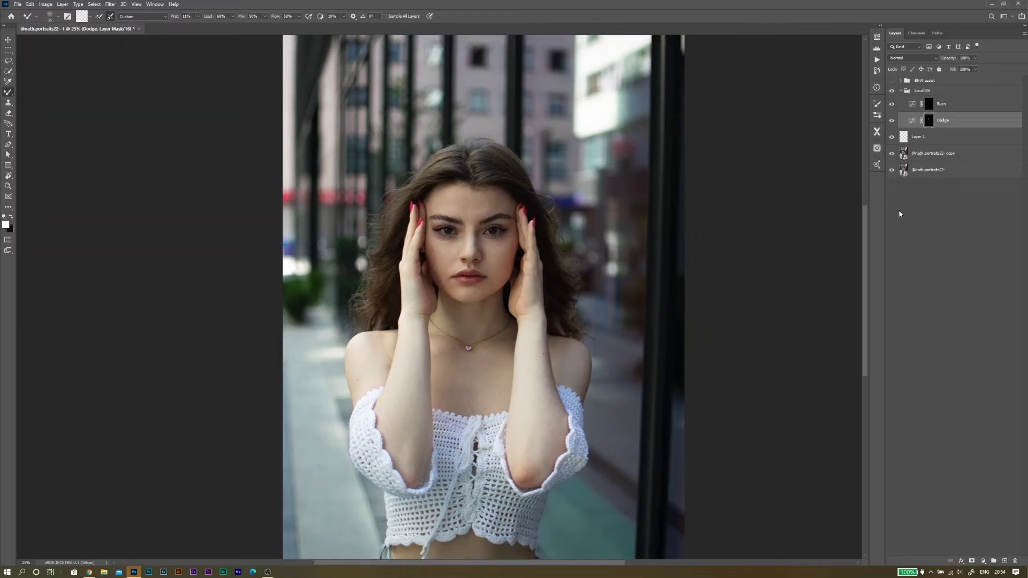
Step: View the whole portrait and compare the Local DB group off and on
key(ctrl+0)
click(929, 171)
click(892, 91)
click(892, 91)
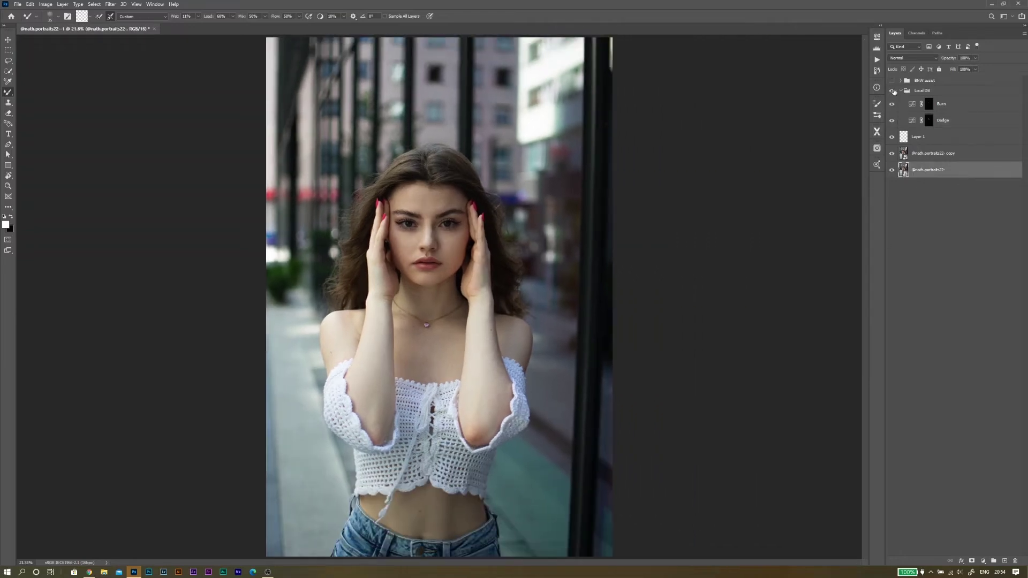
Step: Lighten remaining dark areas of the face in the Dodge mask with a larger Brush
key(ctrl+plus)
key(ctrl+plus)
key(ctrl+plus)
click(929, 120)
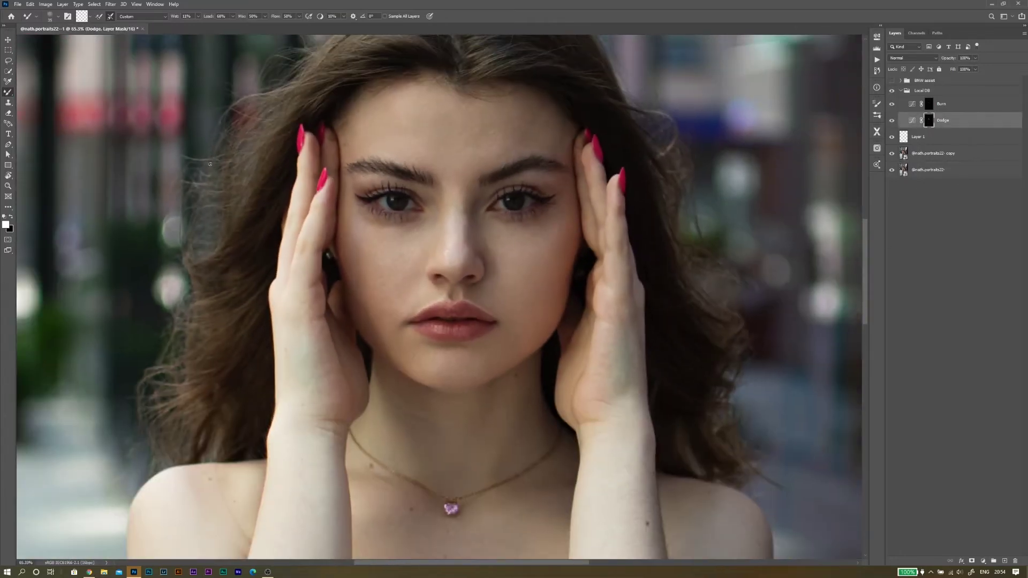
key(shift+b)
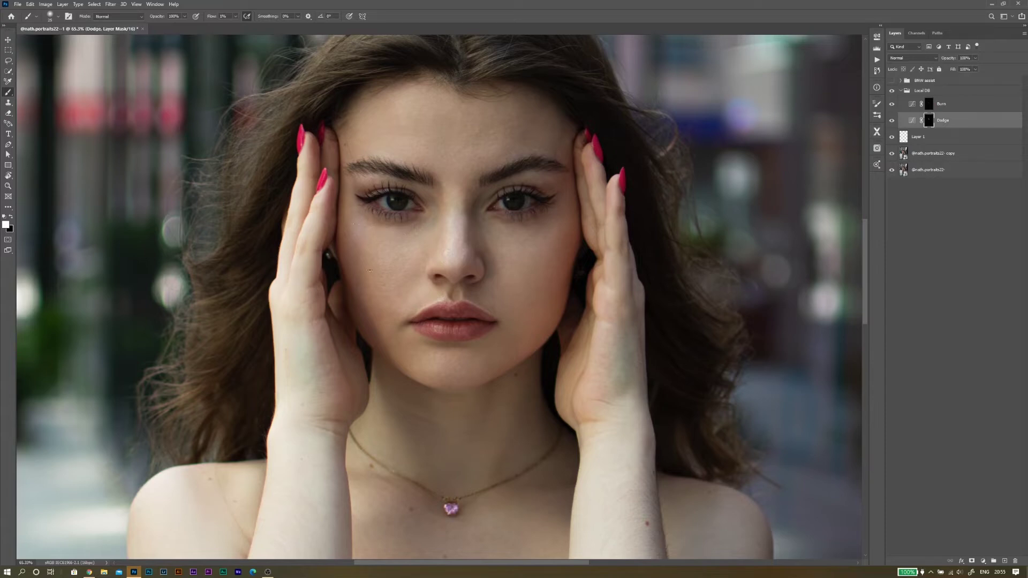
key(bracketright)
key(bracketright)
key(bracketright)
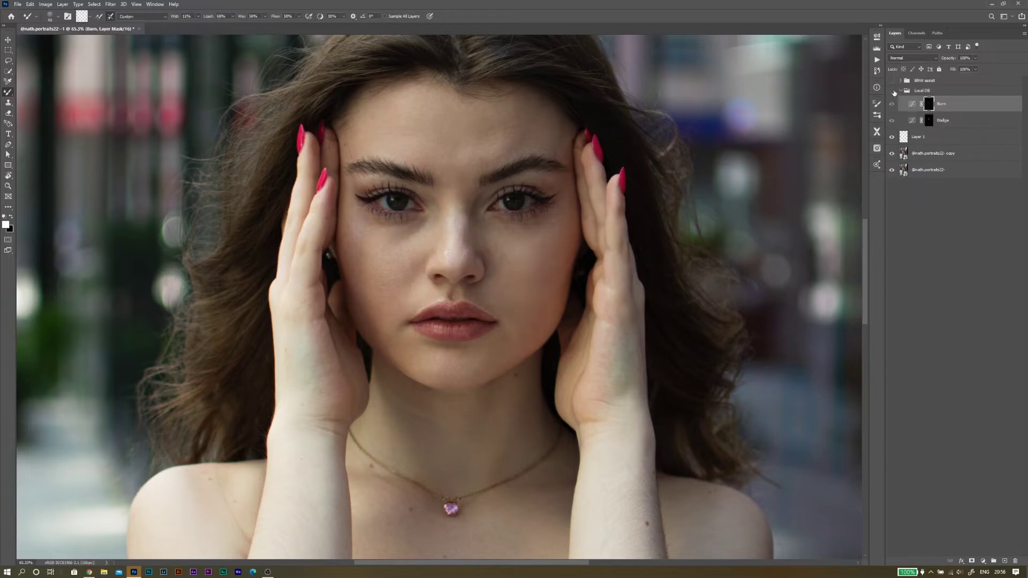
Step: Compare the Local DB group off and on, and touch up the forehead on Layer 1 with the Mixer Brush
click(892, 91)
click(910, 137)
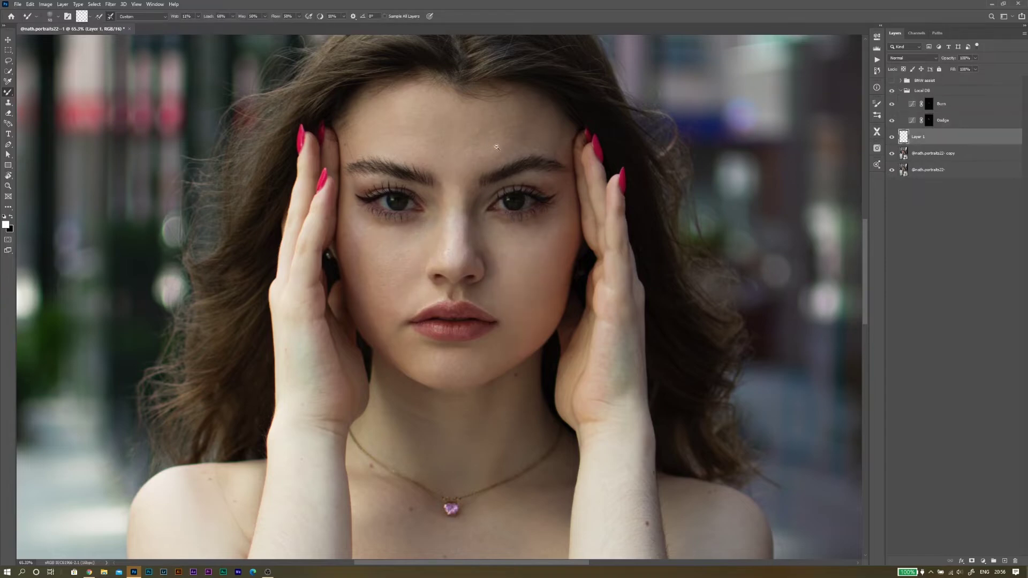
scroll(495, 148, up, 3)
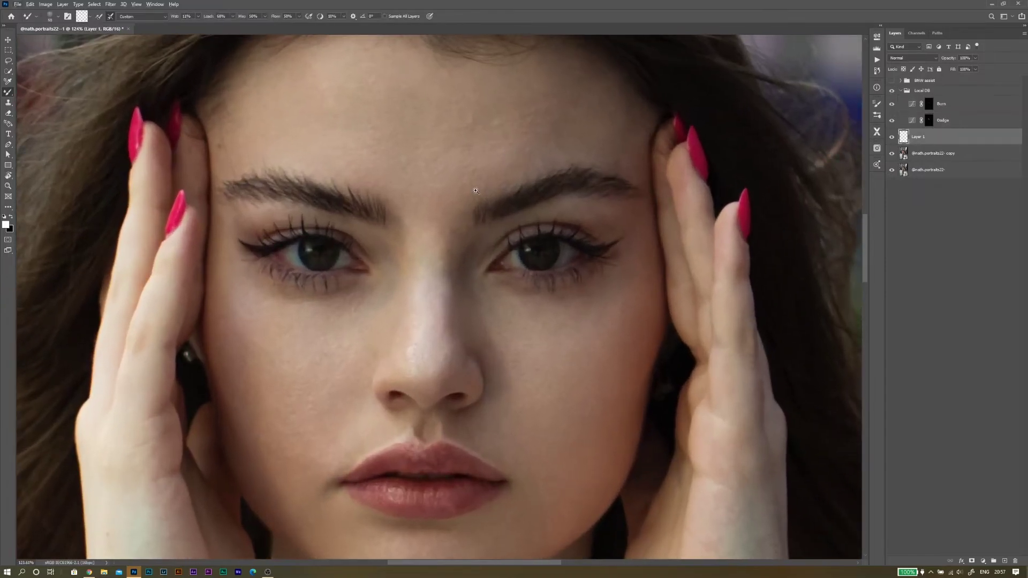
mouse_move(475, 192)
mouse_down()
mouse_move(420, 199)
mouse_move(447, 195)
mouse_up()
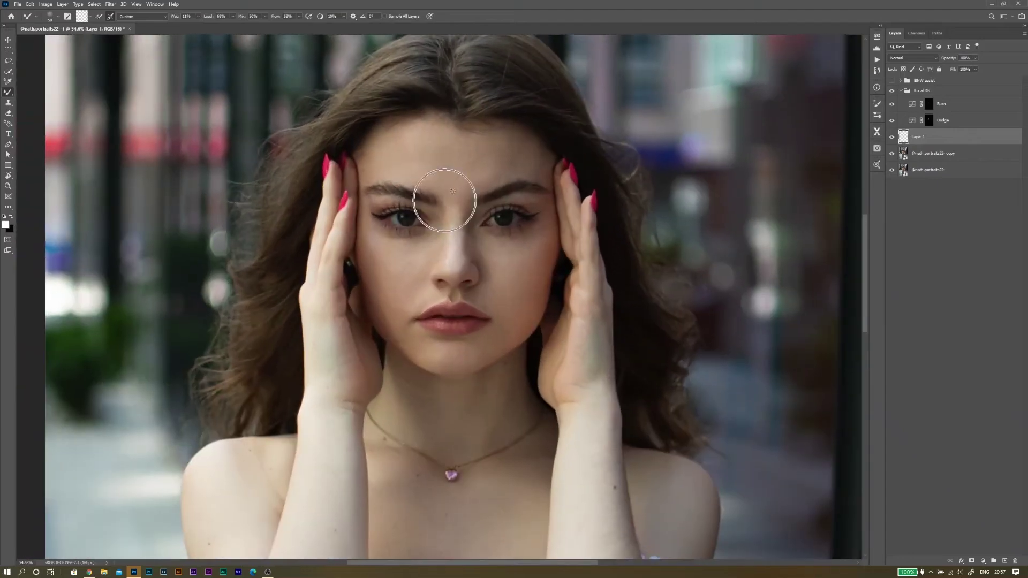
Step: Touch up remaining uneven tones on the face in the Dodge and Burn masks with the Brush
click(892, 91)
click(930, 118)
key(shift+b)
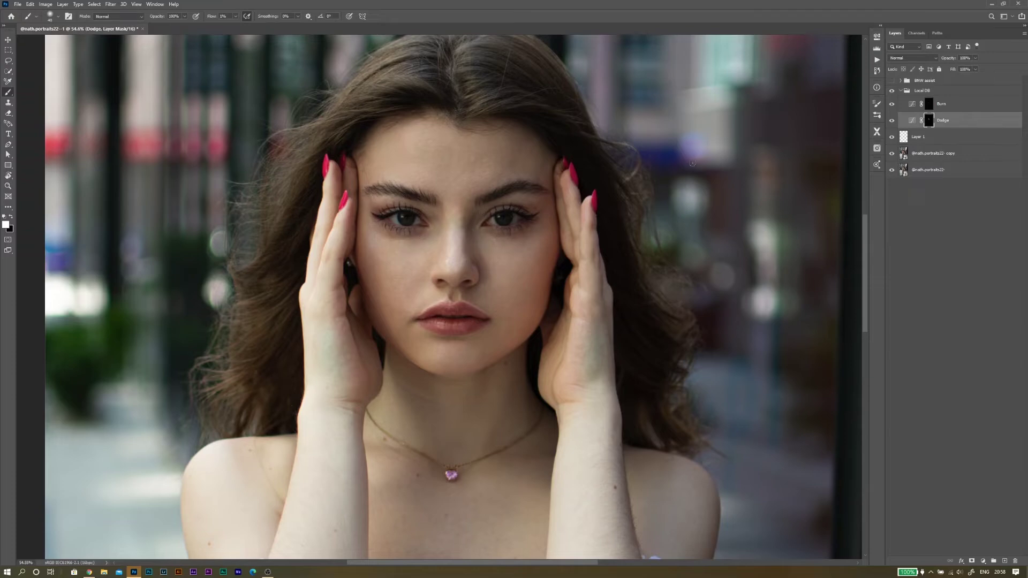
key(alt+bracketright)
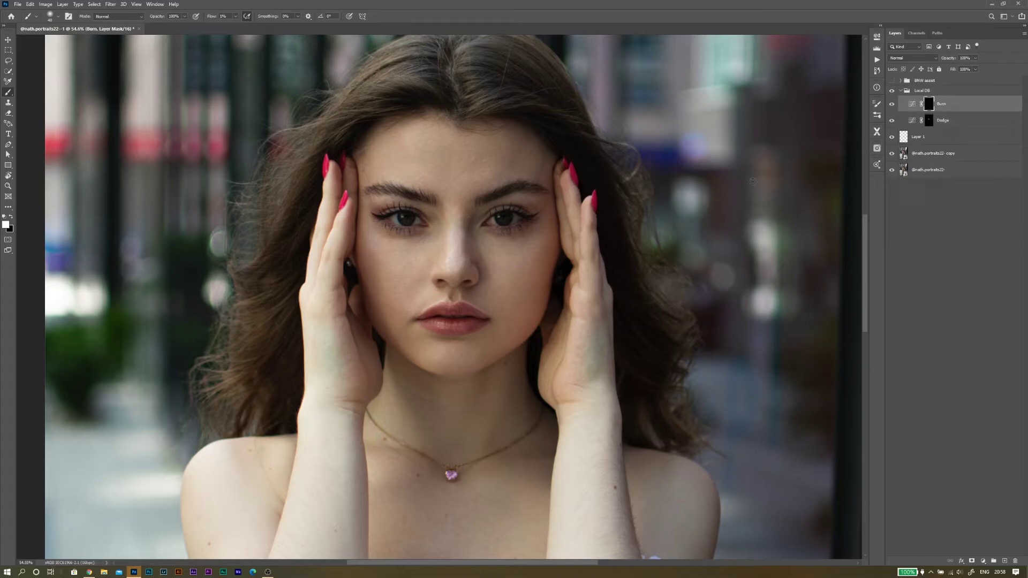
key(alt+bracketleft)
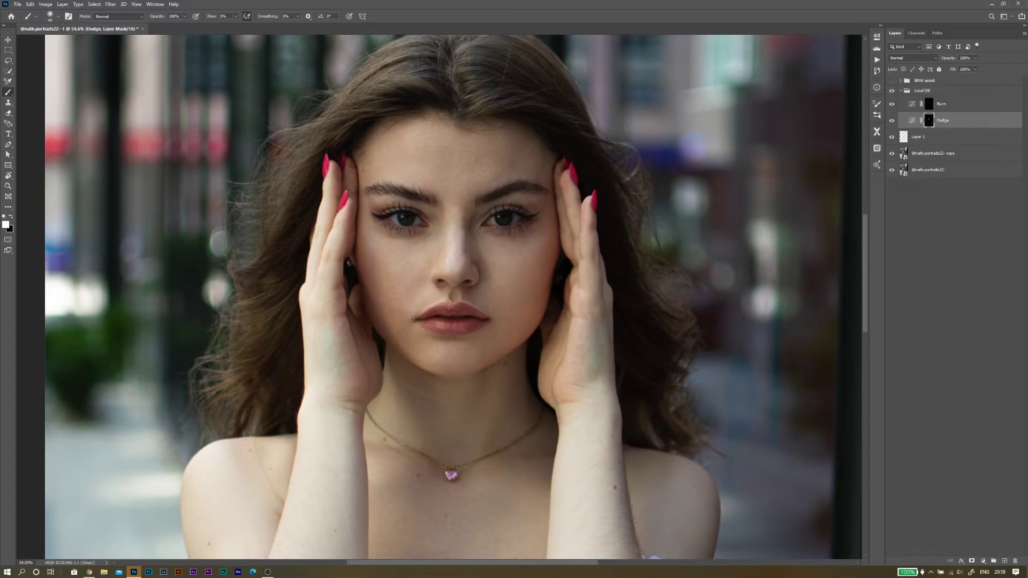
Step: Compare the face before and after dodge and burn by repeatedly hiding and showing the Local DB group
click(892, 91)
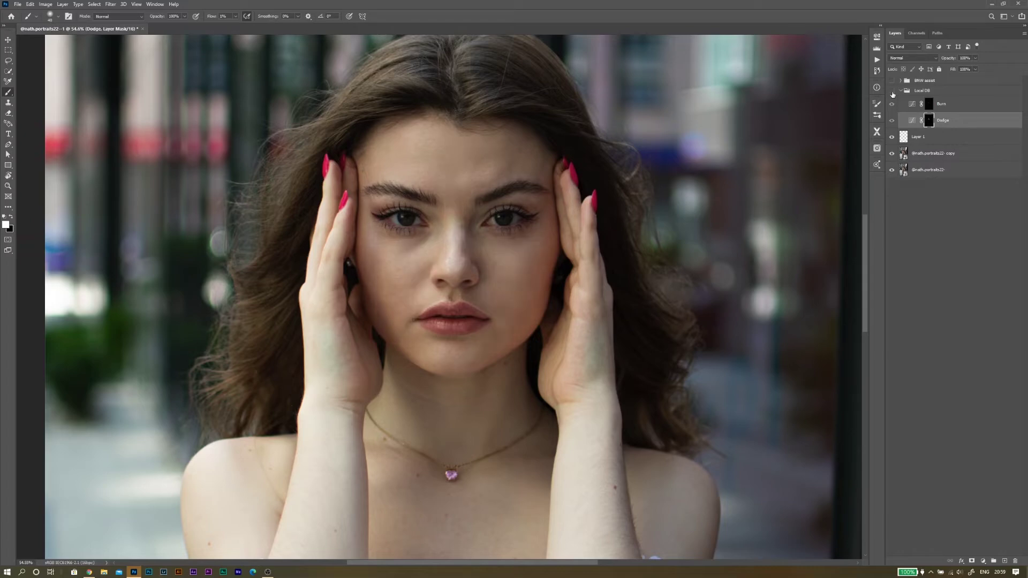
click(892, 91)
click(891, 91)
click(892, 92)
click(891, 92)
click(891, 92)
click(892, 92)
click(892, 92)
Step: Collapse the Local DB group and create a new group named Global DB above it
click(902, 91)
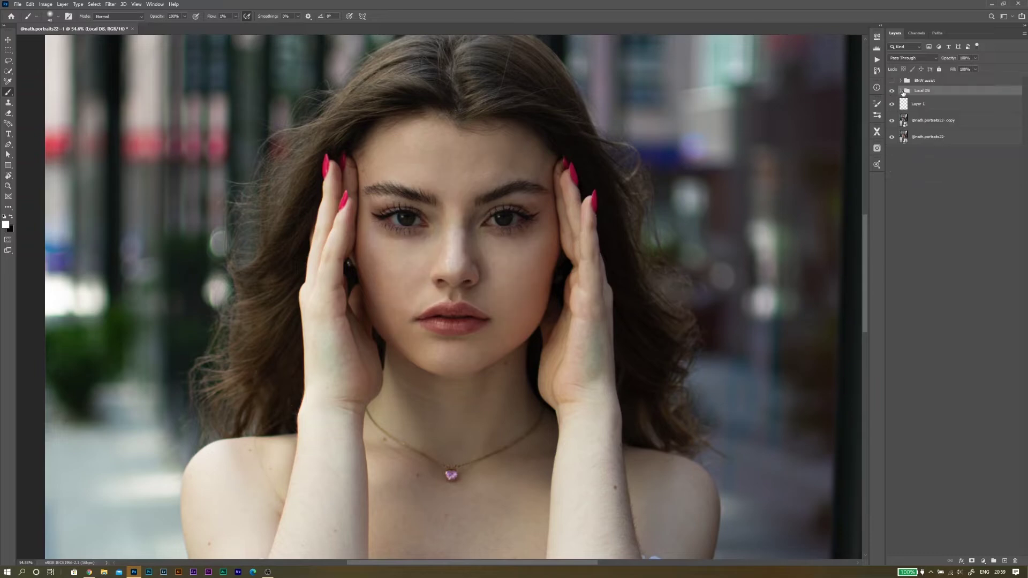
click(993, 560)
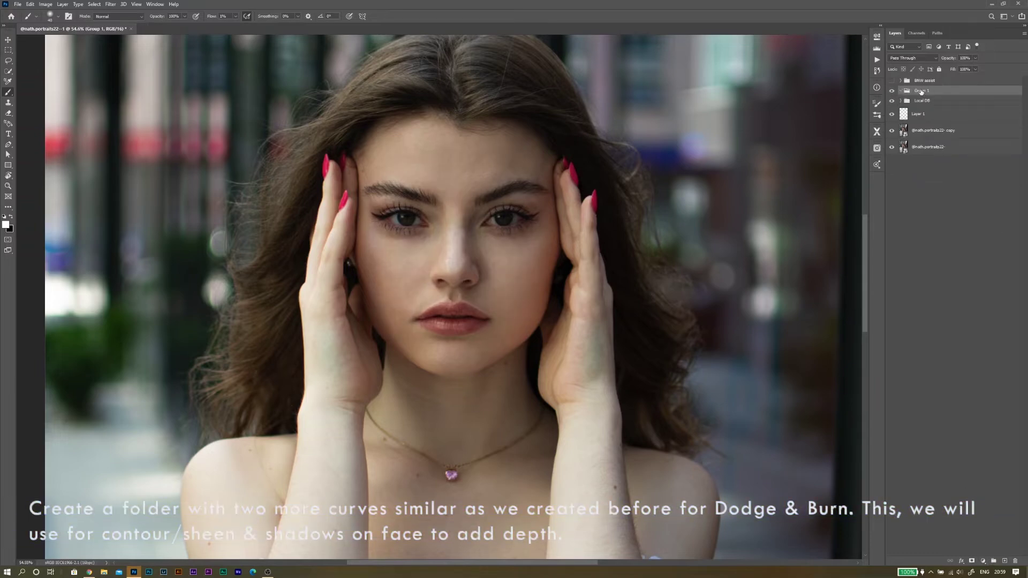
double_click(921, 90)
text(Glo)
Step: Add a brightening Curves adjustment inside Global DB and invert its mask to black
click(983, 561)
click(980, 467)
drag(791, 140, 794, 118)
click(855, 34)
key(ctrl+i)
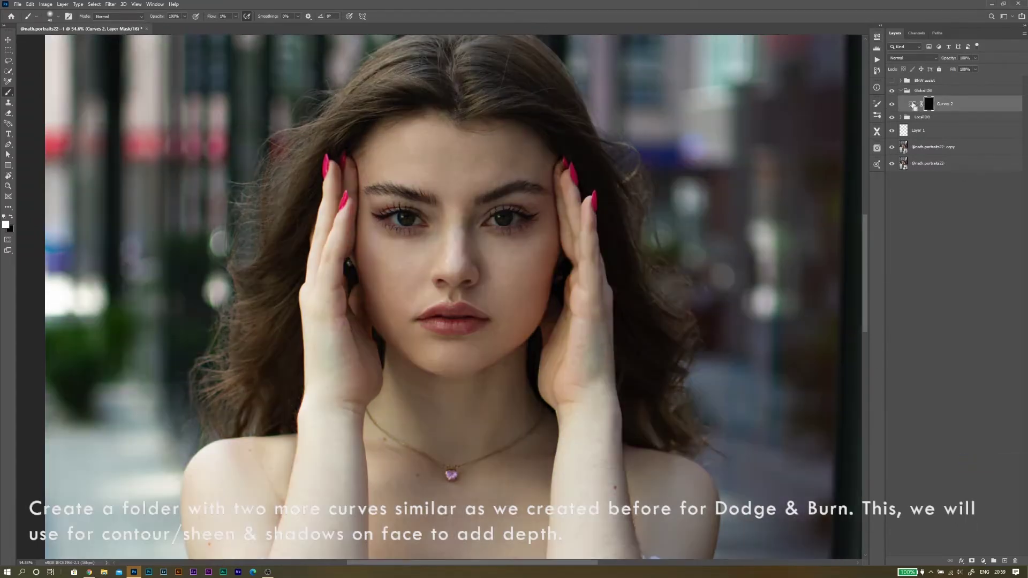
Step: Add a second, darkening Curves adjustment inside Global DB and invert its mask to black
click(983, 561)
click(980, 467)
drag(801, 139, 806, 140)
click(855, 34)
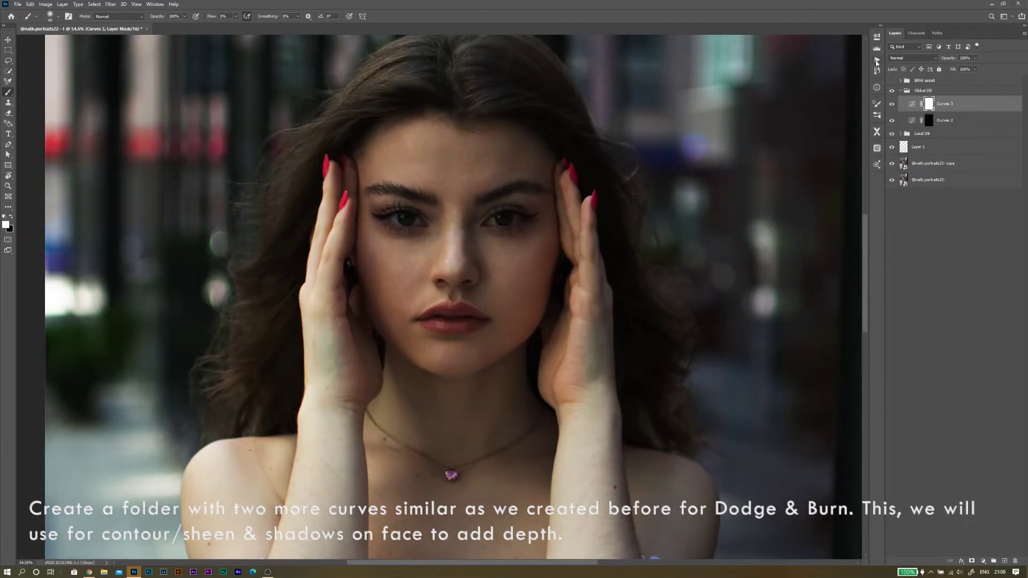
key(ctrl+i)
Step: Brighten the forehead in the Curves 2 mask with a large brush at 25% flow, comparing the layer off and on
click(945, 120)
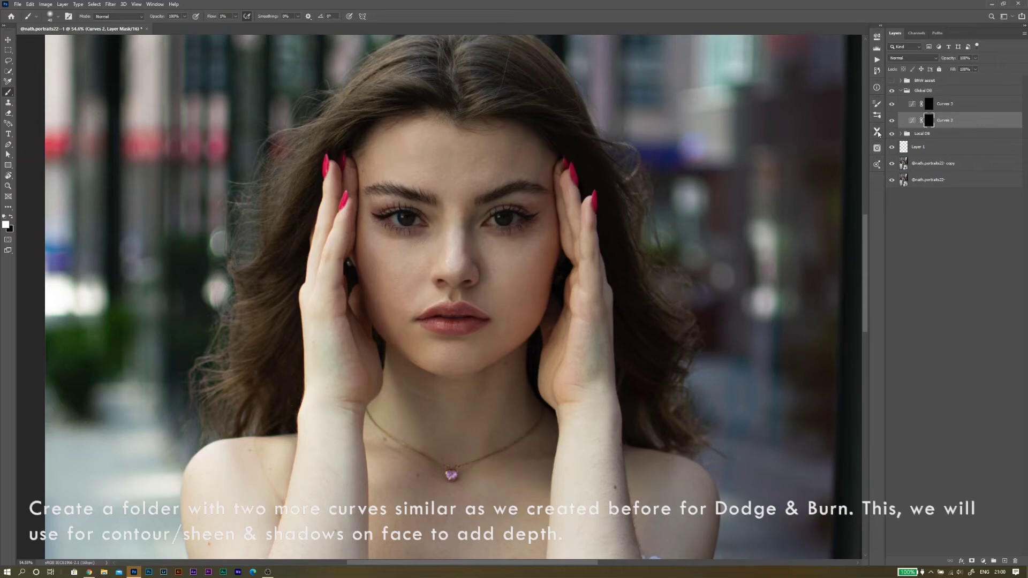
alt+right_click(439, 155)
drag(159, 17, 215, 17)
key(0)
key(shift+2)
key(shift+5)
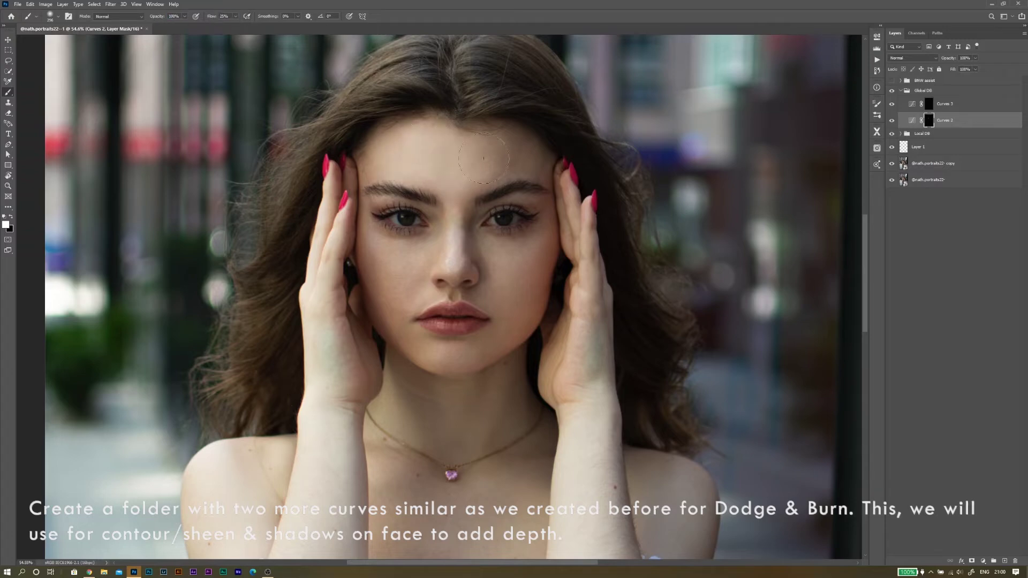
drag(483, 158, 461, 151)
click(892, 121)
click(892, 121)
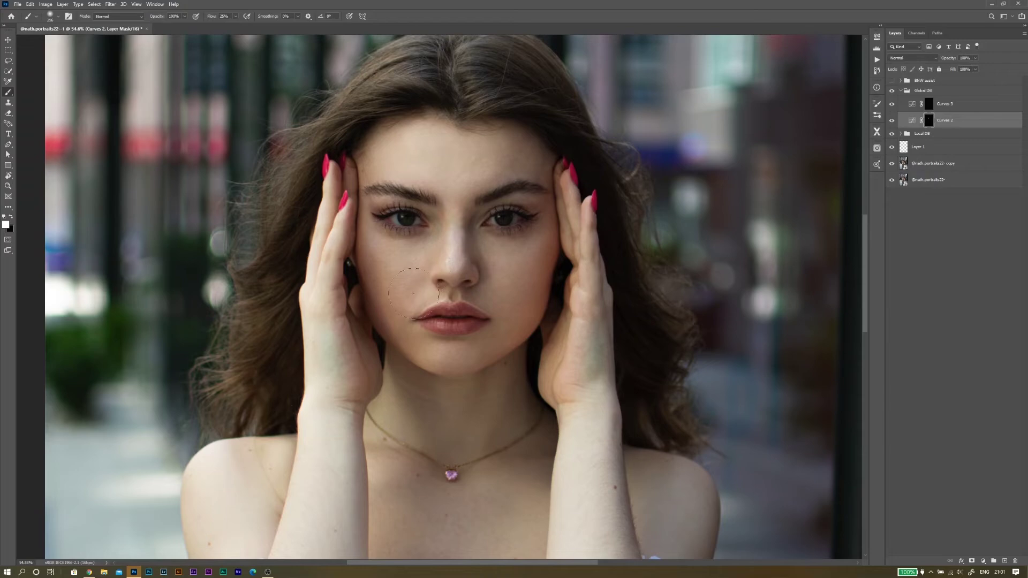
Step: Paint highlights on both cheeks and the chin in the Curves 2 mask
scroll(454, 259, up, 3)
mouse_move(565, 245)
mouse_down()
mouse_move(518, 257)
mouse_move(551, 288)
mouse_up()
mouse_move(449, 387)
mouse_down()
mouse_move(437, 385)
mouse_move(458, 391)
mouse_up()
mouse_move(357, 243)
mouse_down()
mouse_move(371, 288)
mouse_move(381, 280)
mouse_move(401, 316)
mouse_move(388, 288)
mouse_move(366, 319)
mouse_move(340, 263)
mouse_move(356, 261)
mouse_move(348, 252)
mouse_move(341, 262)
mouse_move(370, 339)
mouse_move(347, 308)
mouse_move(399, 378)
mouse_move(372, 330)
mouse_move(415, 378)
mouse_move(467, 388)
mouse_up()
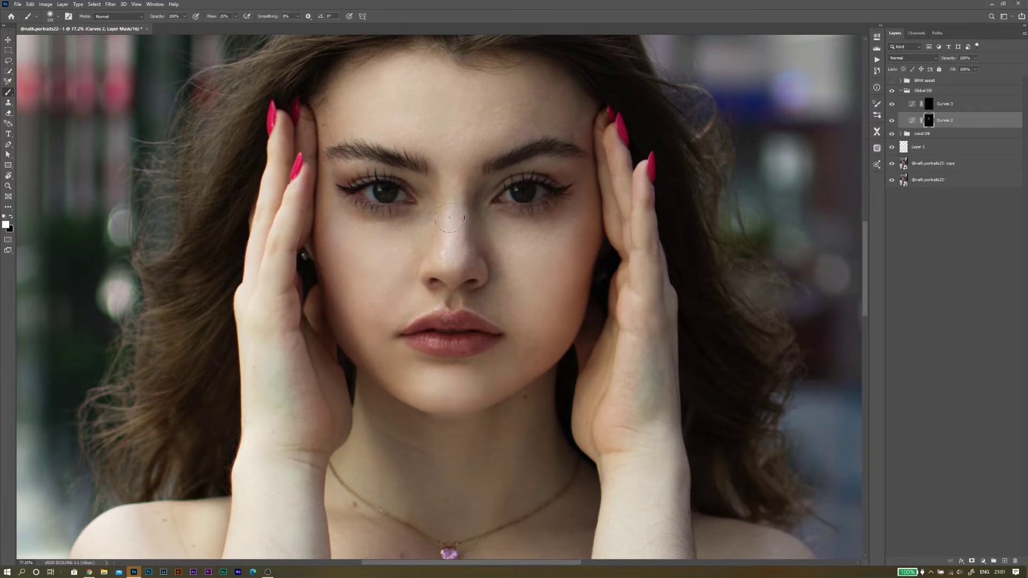
Step: Paint highlights on the nose bridge, and with a much smaller brush beneath both eyebrows, in the Curves 2 mask
mouse_move(450, 218)
mouse_down()
mouse_move(454, 227)
mouse_move(474, 179)
mouse_move(466, 164)
mouse_move(464, 207)
mouse_move(445, 181)
mouse_up()
key(bracketleft)
key(bracketleft)
key(bracketleft)
key(bracketleft)
key(bracketleft)
key(bracketleft)
drag(363, 181, 351, 167)
drag(536, 166, 553, 170)
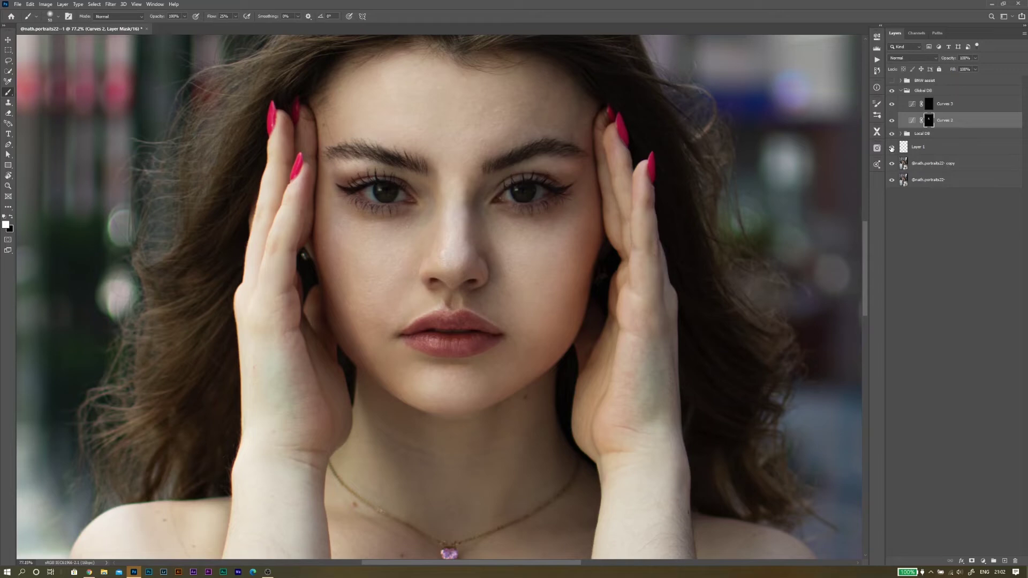
Step: Compare the Curves 2 layer off and on, and reduce the brush flow to 12%
click(892, 121)
click(891, 122)
click(892, 122)
click(891, 122)
drag(214, 20, 211, 20)
key(ctrl+0)
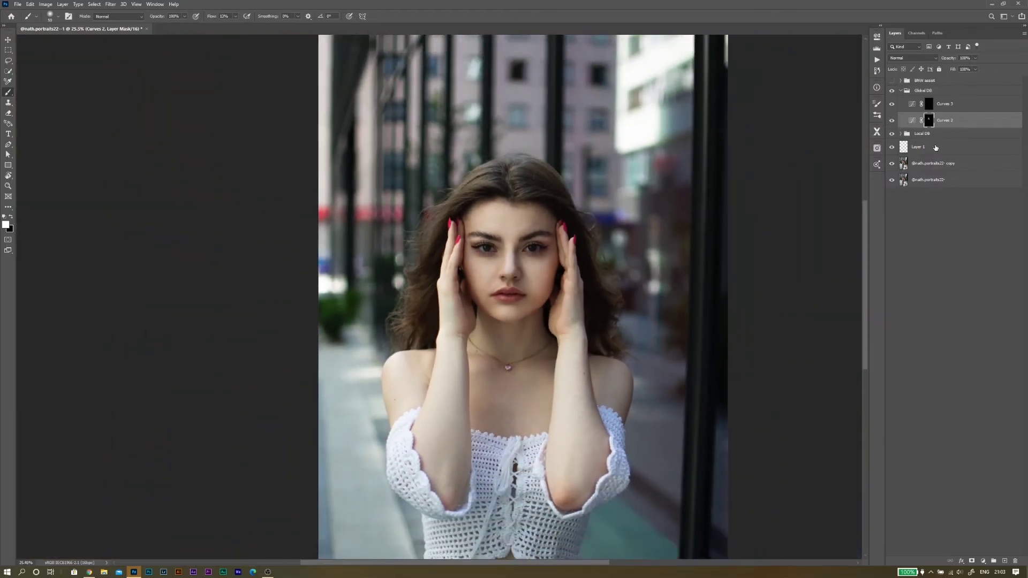
Step: Contour the jawline and face edges in the Curves 3 mask with a resized brush, comparing the layer off and on
key(x)
key(x)
key(x)
right_click(547, 301)
key(Escape)
alt+drag(543, 300, 548, 287)
key(alt+bracketright)
key(x)
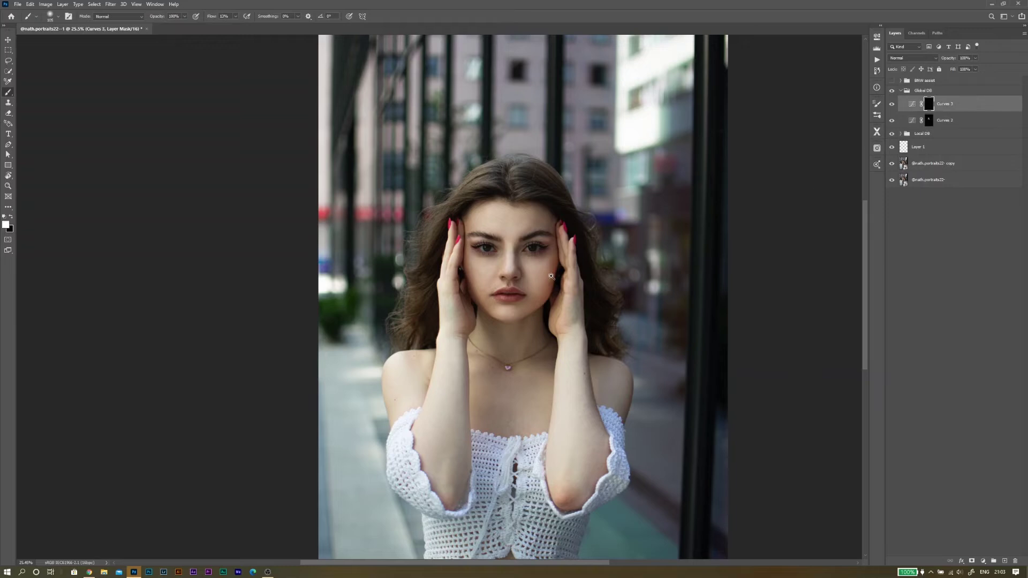
ctrl+drag(551, 276, 581, 277)
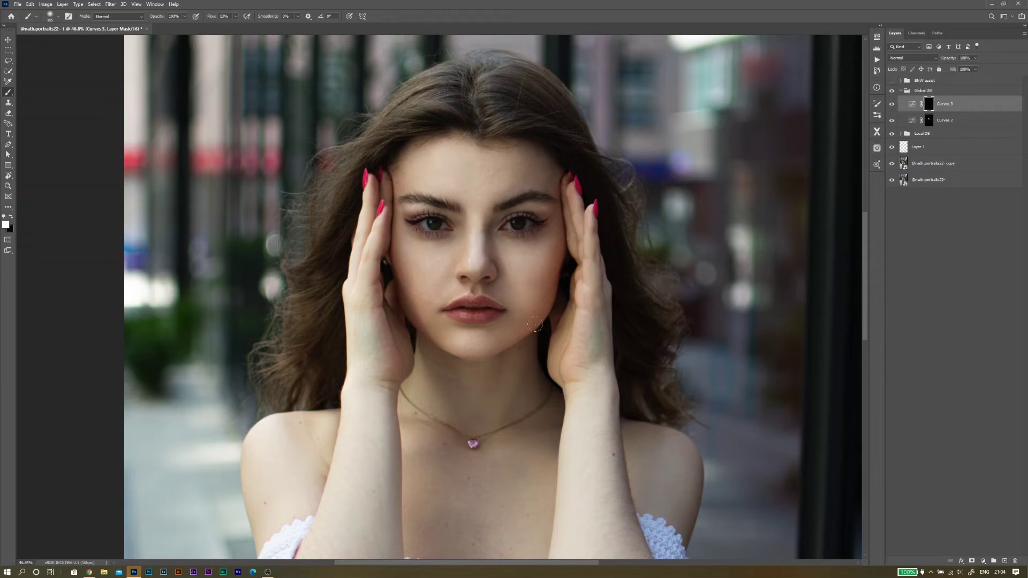
click(892, 105)
click(892, 105)
key(x)
key(x)
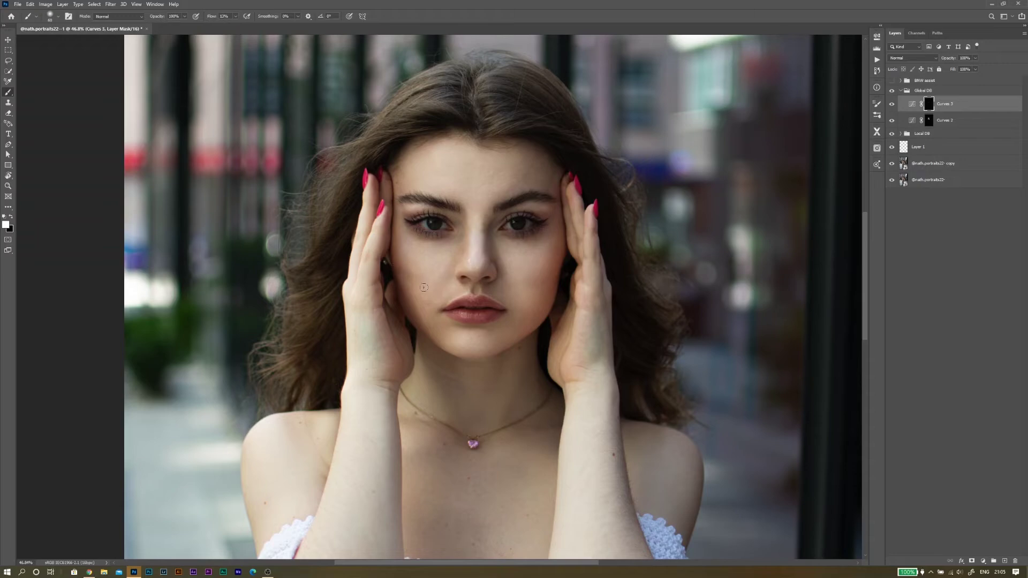
Step: Collapse the Global DB group, add a layer mask to it and slightly lower its opacity
key(x)
scroll(487, 278, down, 6)
scroll(484, 278, up, 1)
click(901, 91)
click(972, 561)
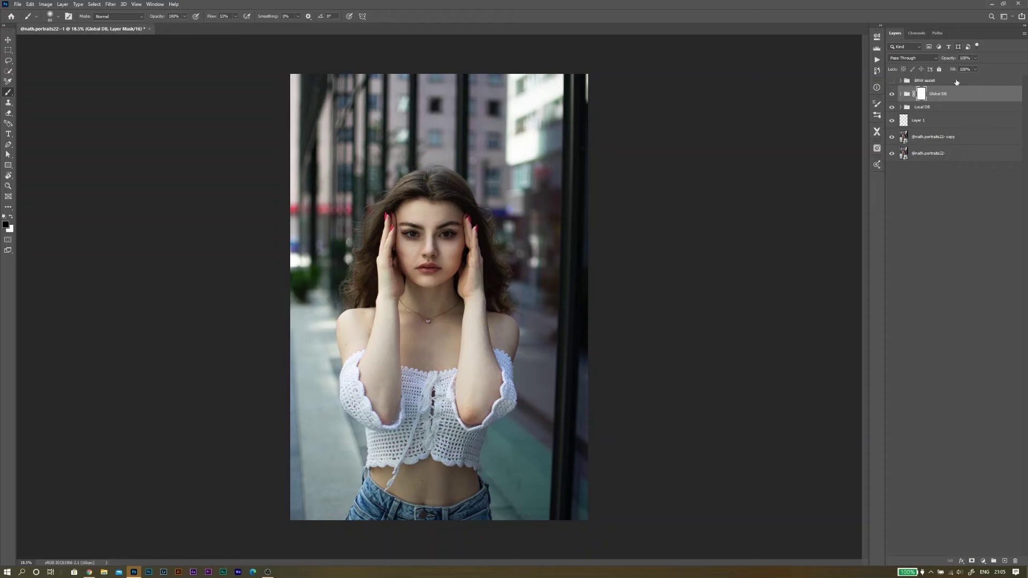
drag(951, 58, 941, 62)
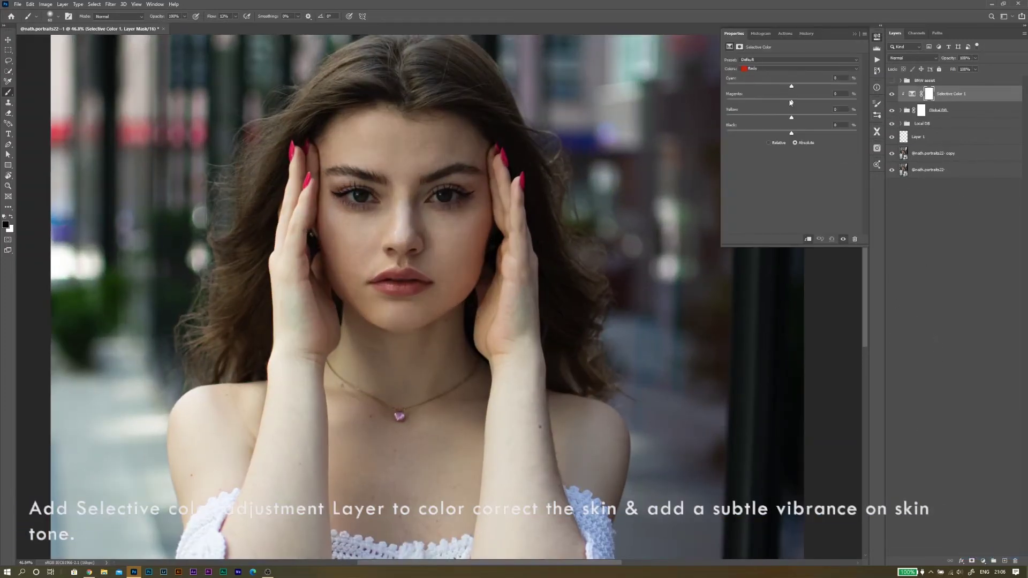
Step: In the Selective Color layer, add yellow to the Reds, and in the Yellows raise yellow while lowering cyan and black
mouse_move(792, 117)
mouse_down()
mouse_move(805, 117)
mouse_move(783, 86)
mouse_move(797, 102)
mouse_move(797, 86)
mouse_move(783, 86)
mouse_move(803, 121)
mouse_up()
click(773, 68)
click(774, 83)
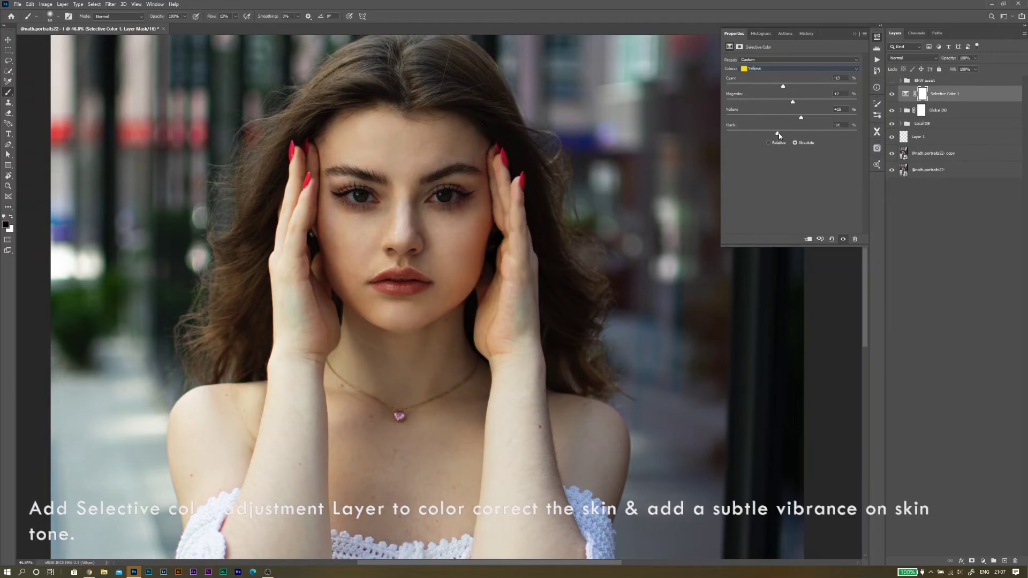
Step: Set the Magentas in the Selective Color layer to cyan +6% and magenta +1%
click(780, 69)
click(784, 101)
drag(824, 108, 795, 90)
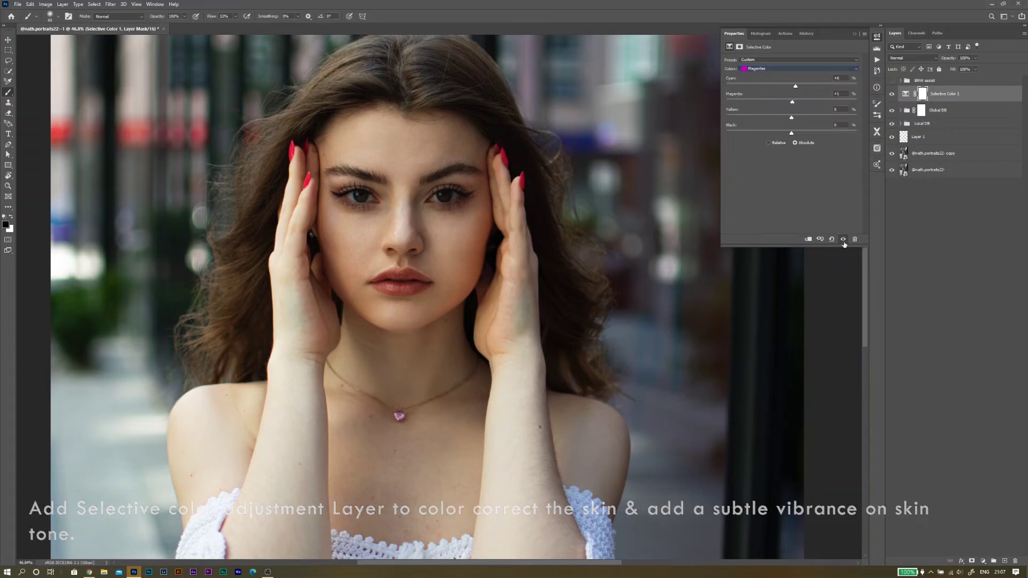
Step: Slightly raise magenta and black in the Neutrals of the Selective Color layer and close its settings
click(831, 68)
click(765, 120)
drag(793, 134, 794, 135)
click(830, 93)
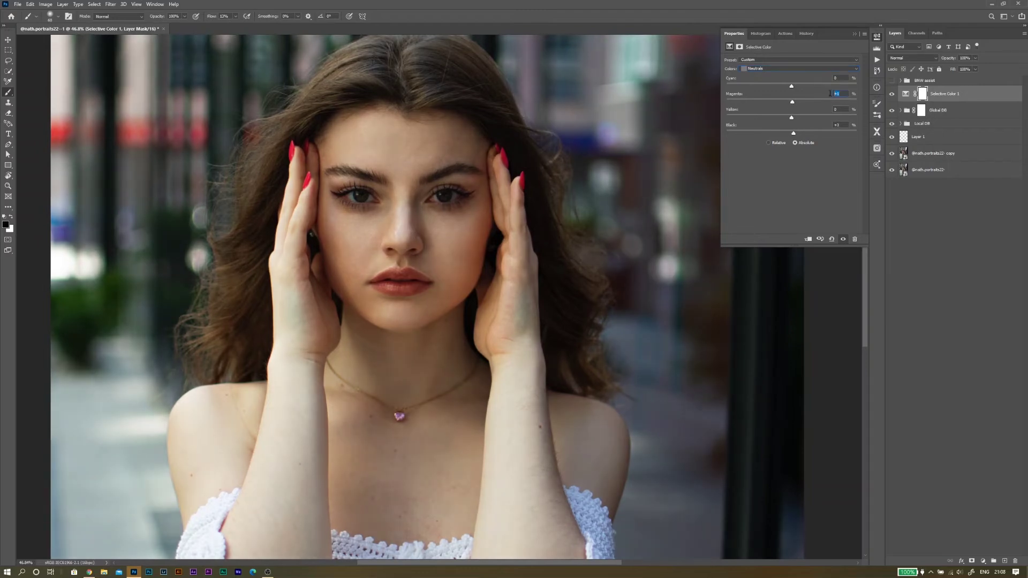
click(855, 34)
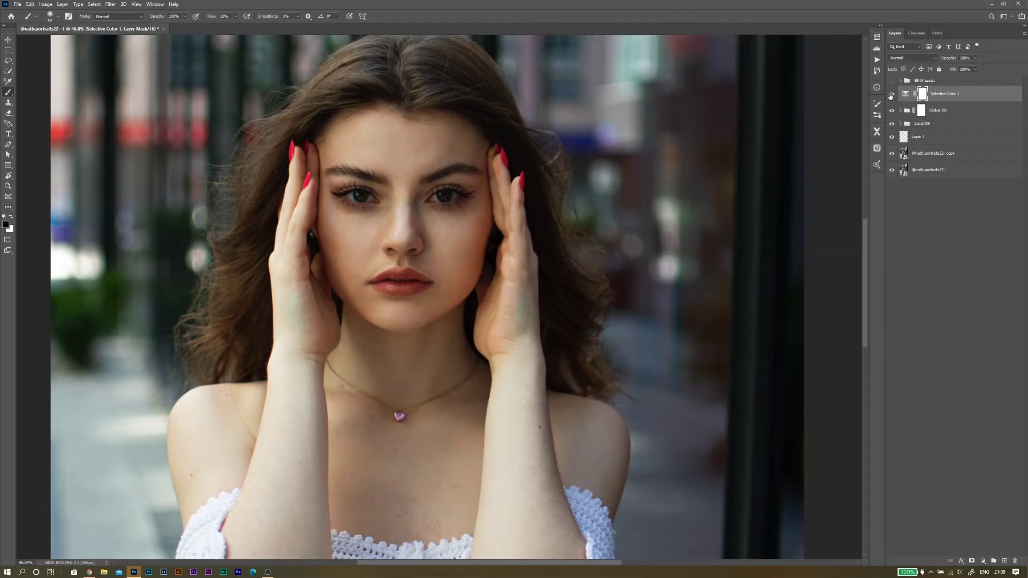
Step: Apply a Gaussian Blur with a 2.6-pixel radius to portrait copy 2, and show portrait copy 3 above it
click(935, 169)
key(ctrl+0)
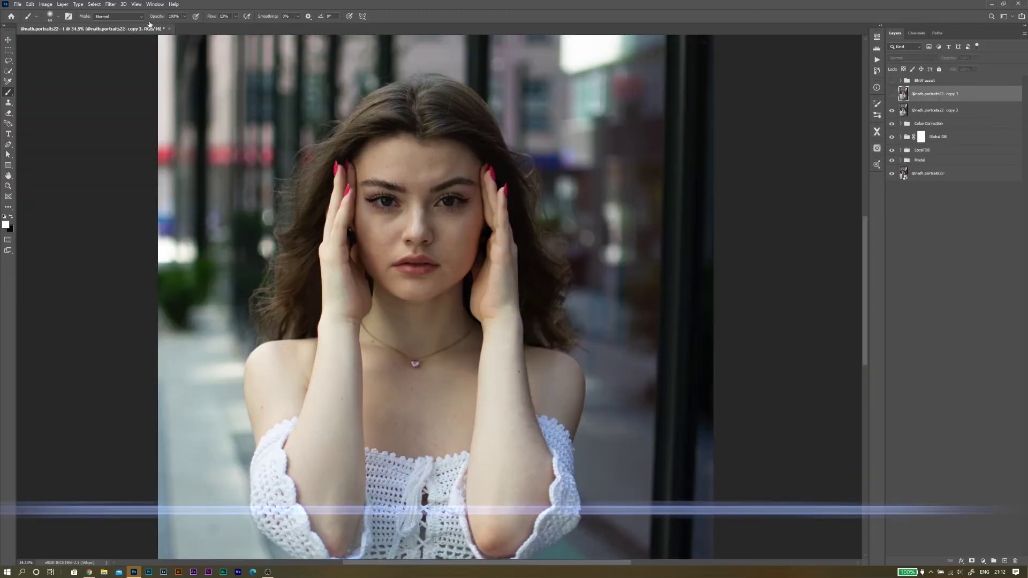
click(110, 4)
click(110, 4)
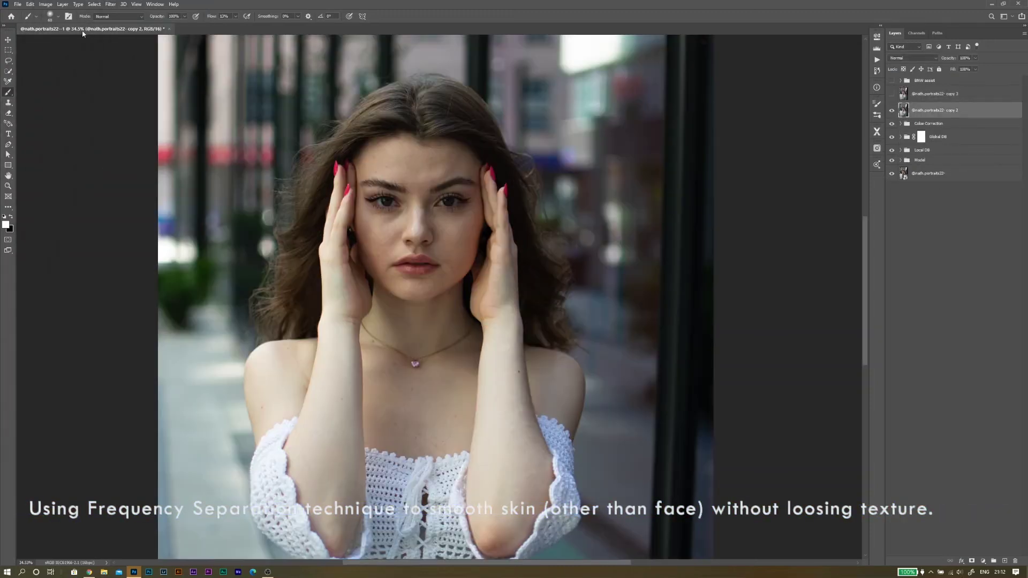
click(110, 5)
mouse_move(123, 101)
click(224, 140)
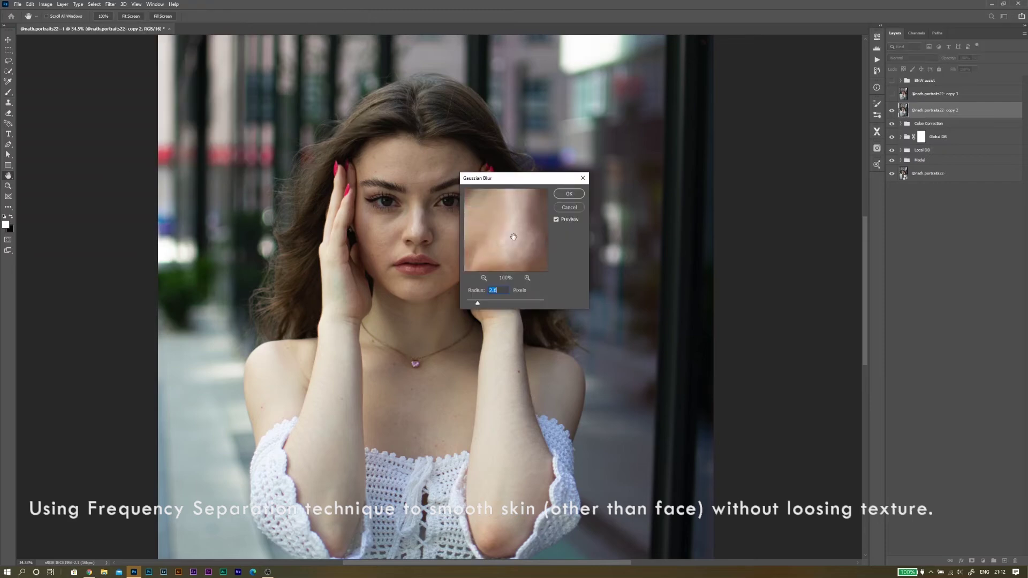
click(570, 194)
click(934, 94)
click(892, 95)
click(46, 4)
click(58, 123)
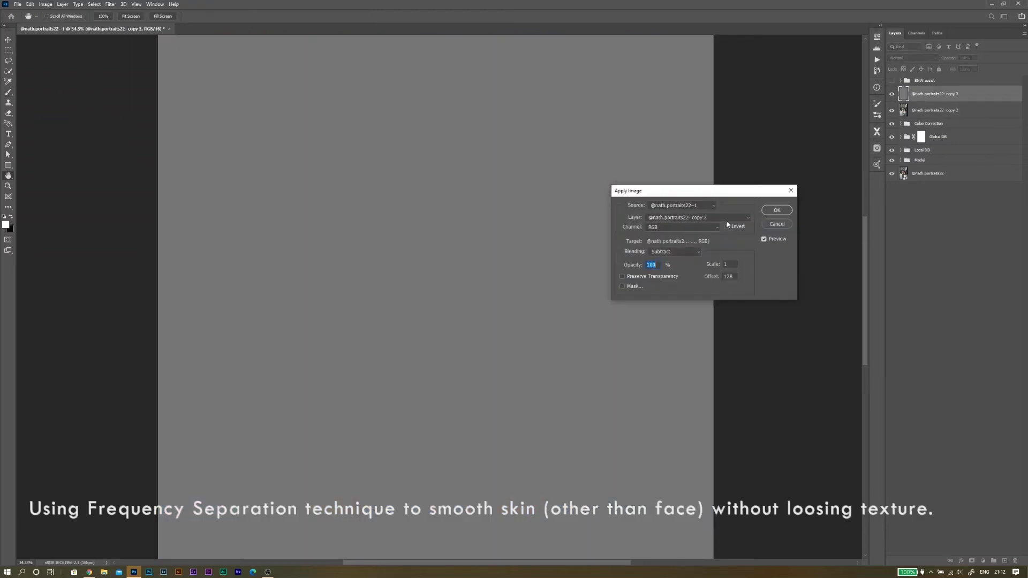
click(777, 224)
Step: Apply a High Pass filter with a 2.8-pixel radius to portrait copy 3 and set its blend mode to Linear Light
click(111, 4)
click(221, 172)
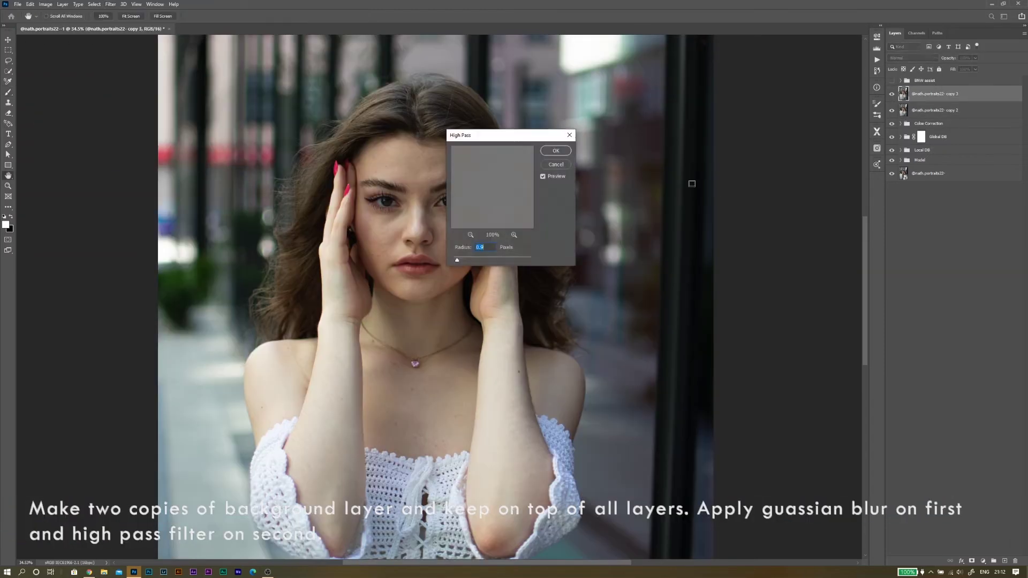
drag(499, 135, 629, 166)
drag(587, 293, 593, 293)
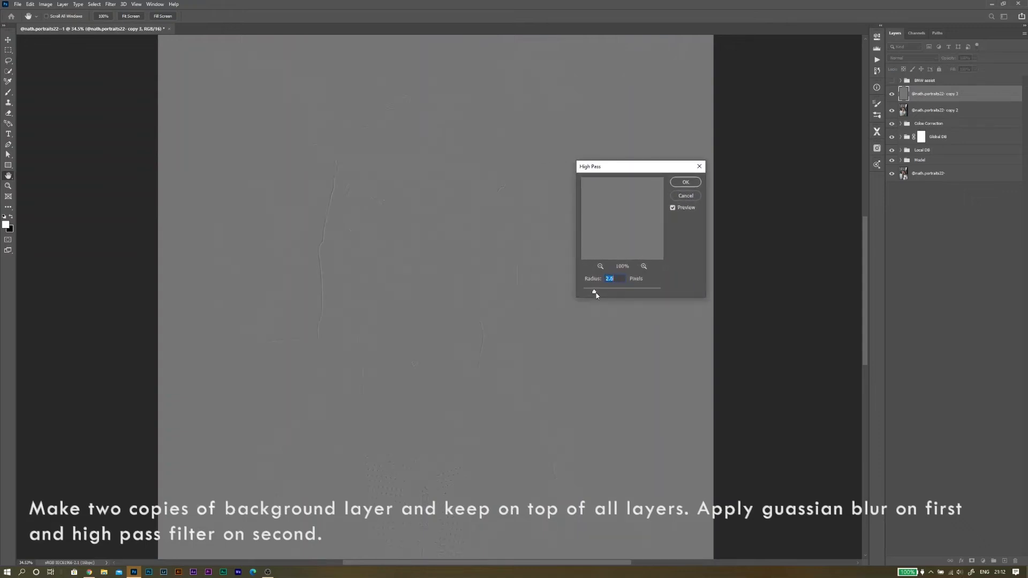
click(684, 185)
mouse_move(483, 237)
mouse_down()
mouse_move(546, 249)
mouse_move(497, 248)
mouse_up()
click(923, 58)
click(929, 180)
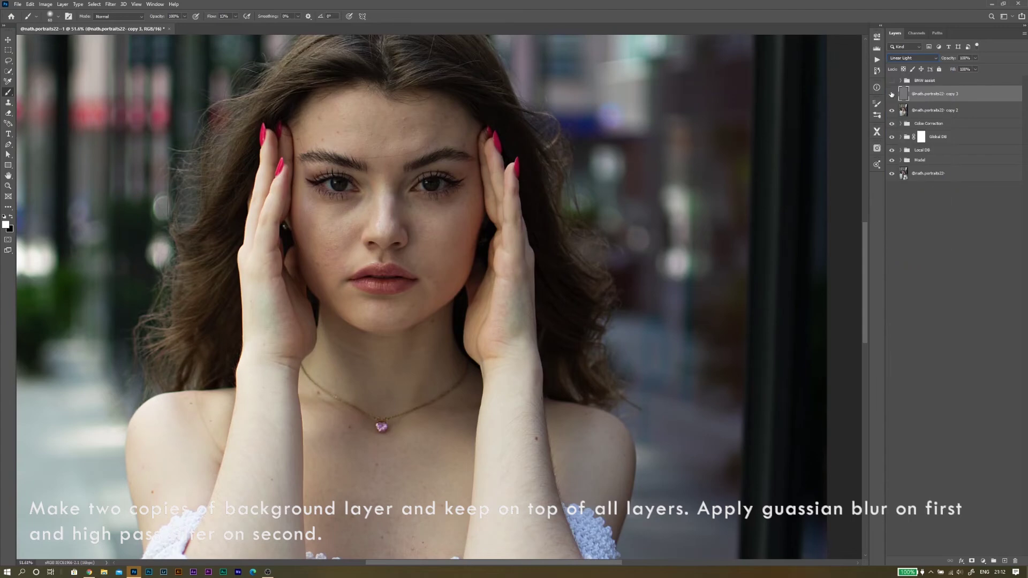
Step: On portrait copy 2, select the neck skin above the necklace using the Lasso with a 20 px feather, and apply Gaussian Blur
click(921, 111)
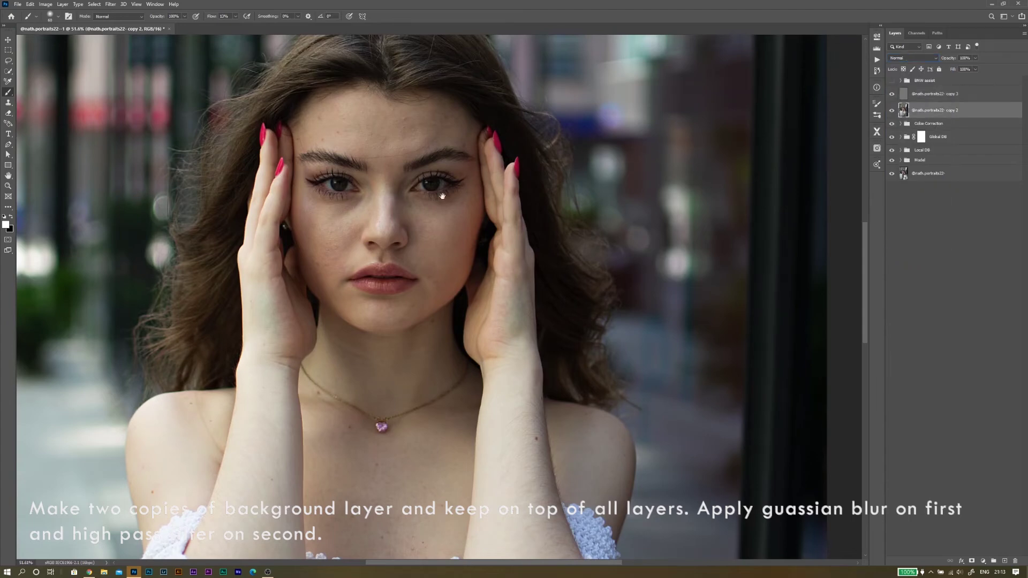
scroll(508, 202, down, 3)
key(l)
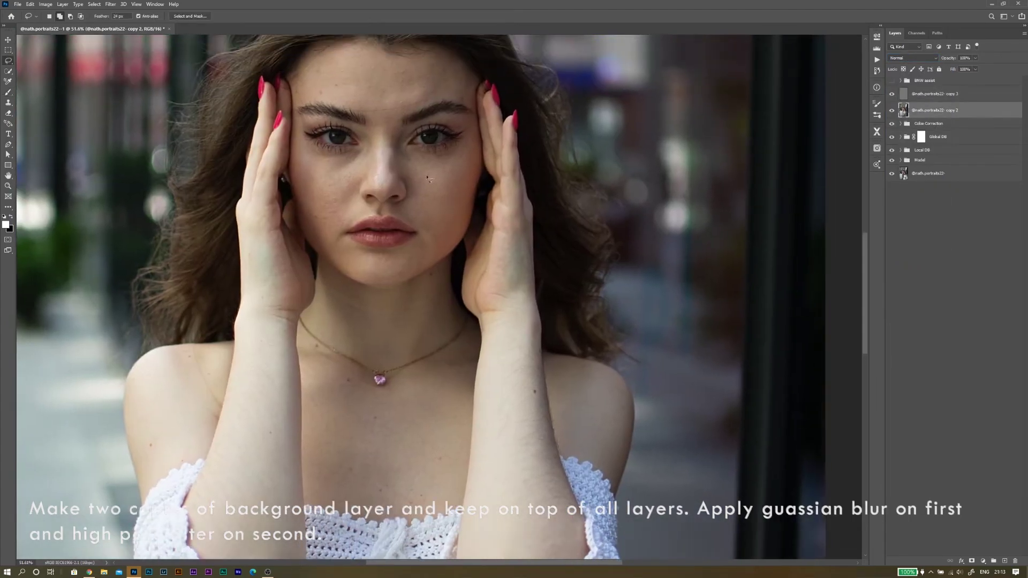
click(107, 16)
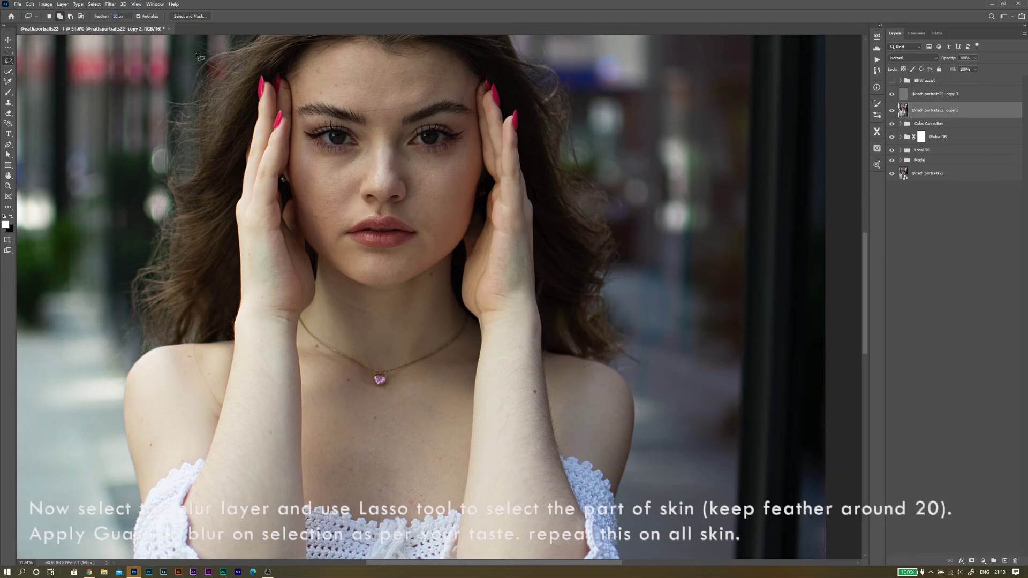
drag(509, 292, 498, 160)
mouse_move(438, 130)
mouse_down()
mouse_move(381, 160)
mouse_move(311, 143)
mouse_move(306, 198)
mouse_move(356, 229)
mouse_move(412, 220)
mouse_move(445, 189)
mouse_move(437, 134)
mouse_up()
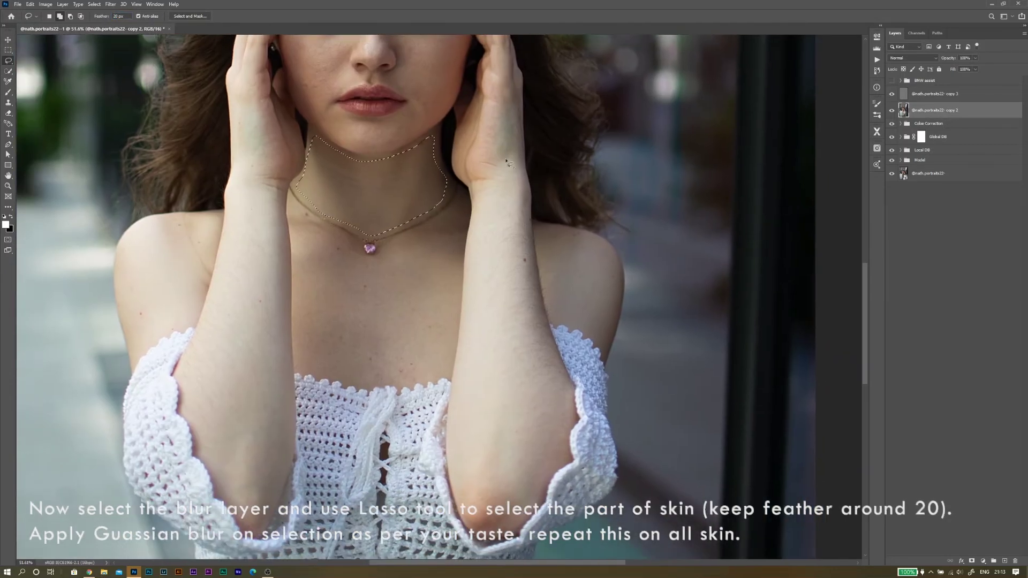
click(111, 5)
click(229, 125)
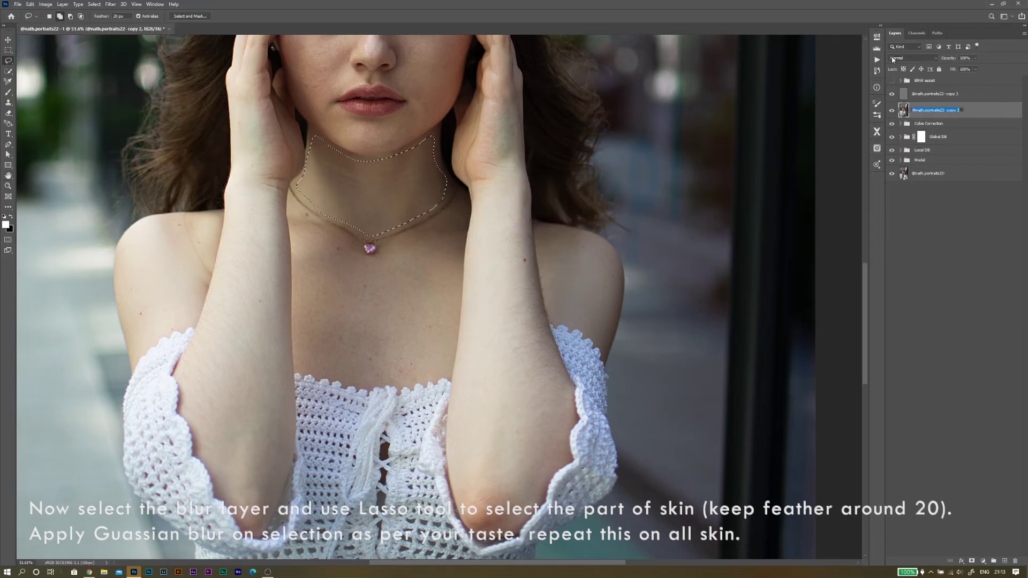
Step: Rename the blurred portrait copy 2 layer as Color and the high-pass portrait copy 3 layer as Texture
text(Color)
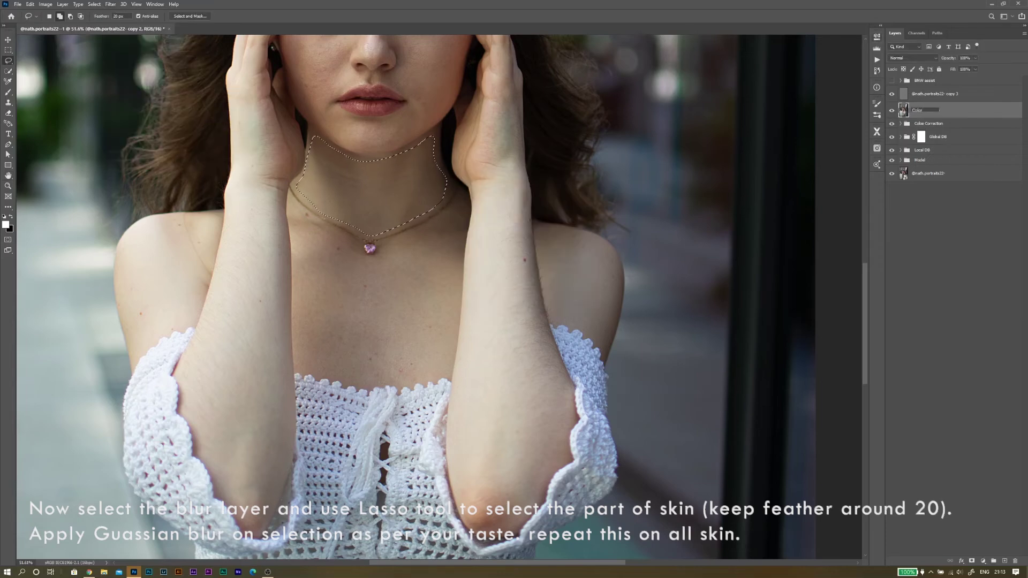
double_click(934, 94)
text(Texture)
key(Return)
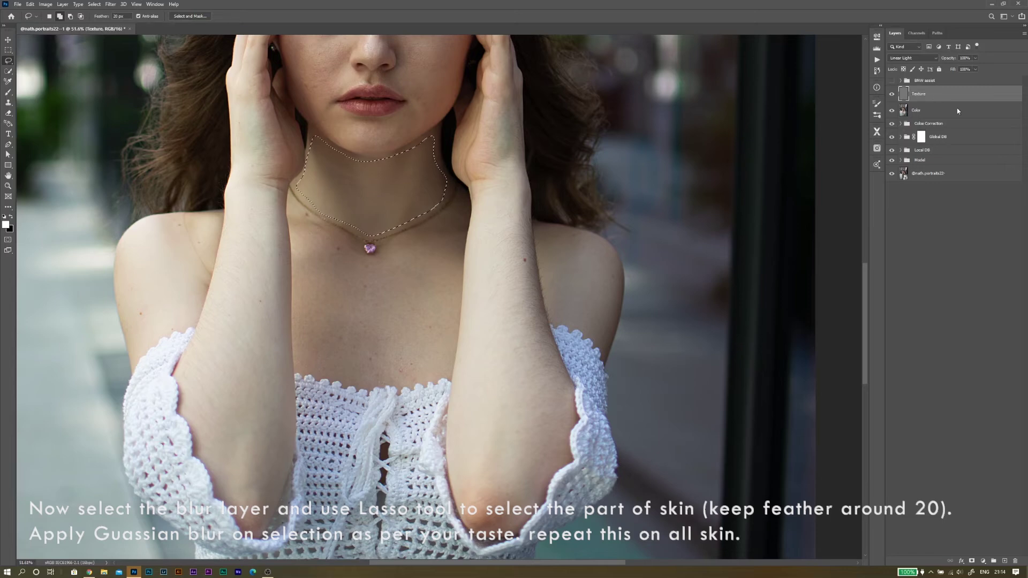
Step: Group the Texture and Color layers, name the group FS Body, and expand it
ctrl+click(938, 111)
key(ctrl+g)
double_click(923, 91)
text(FS Body)
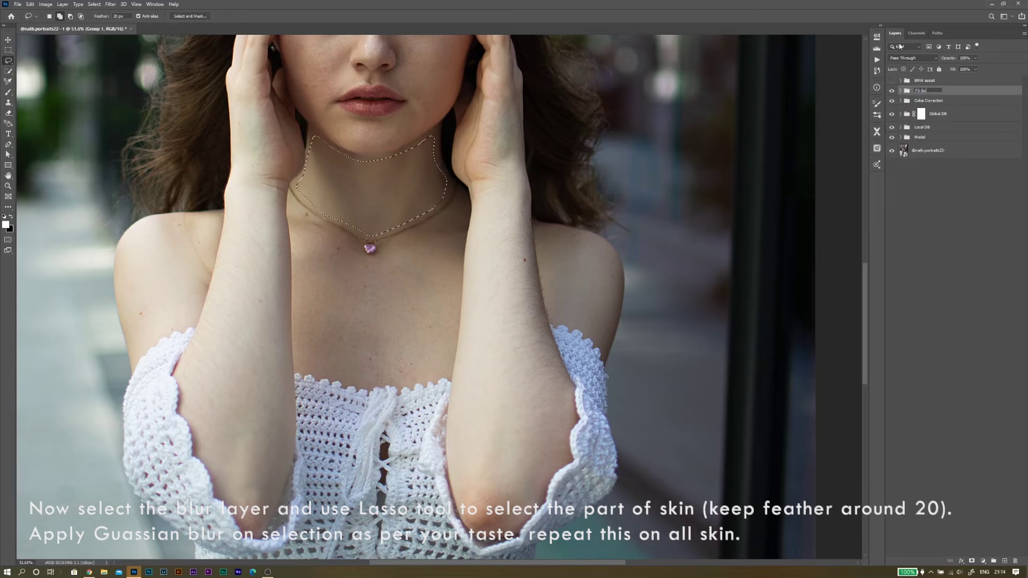
click(901, 91)
Step: On the Color layer, replace the neck selection with one around the chest between the arms and smooth it with Gaussian Blur
key(ctrl+d)
click(932, 120)
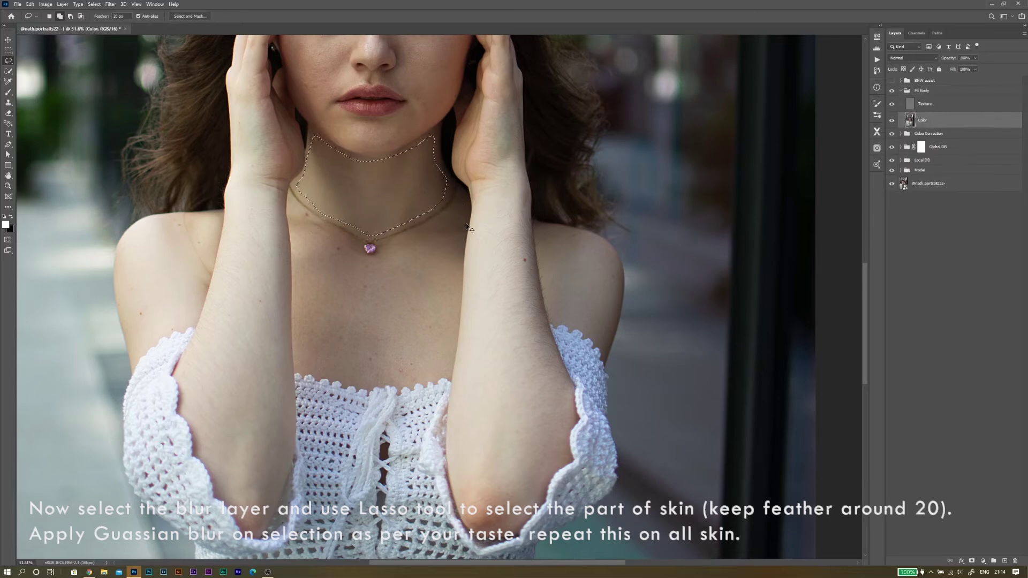
mouse_move(464, 200)
mouse_down()
mouse_move(385, 242)
mouse_move(331, 231)
mouse_move(296, 257)
mouse_move(299, 368)
mouse_move(367, 387)
mouse_move(427, 388)
mouse_move(456, 376)
mouse_move(462, 197)
mouse_up()
click(110, 5)
click(129, 13)
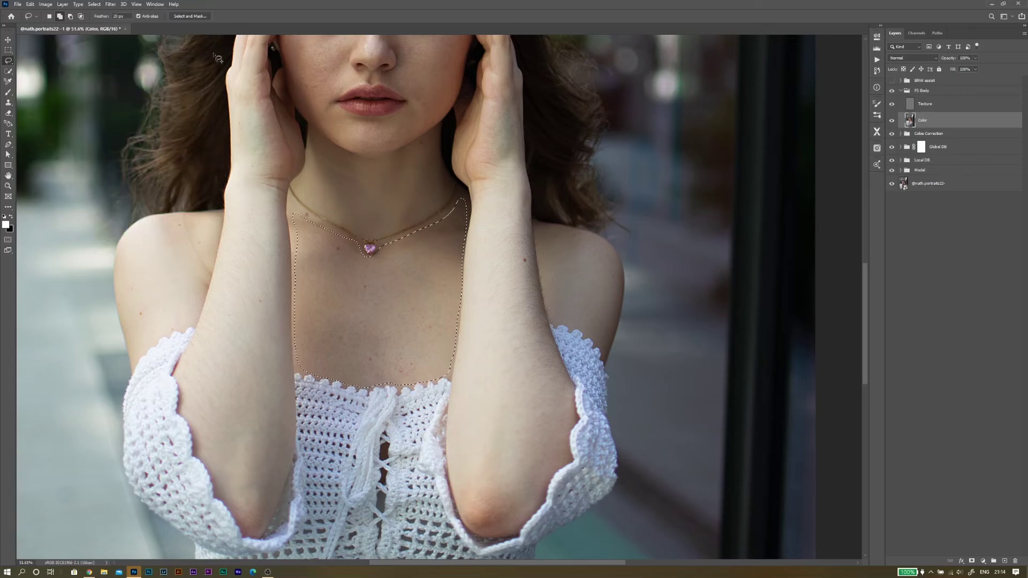
Step: Lasso the skin of both shoulders on the Color layer and smooth each selection with Gaussian Blur
mouse_move(535, 220)
mouse_down()
mouse_move(596, 237)
mouse_move(623, 276)
mouse_move(606, 362)
mouse_up()
drag(537, 238, 536, 224)
mouse_move(222, 213)
mouse_down()
mouse_move(129, 232)
mouse_move(116, 290)
mouse_move(137, 362)
mouse_move(185, 331)
mouse_move(204, 299)
mouse_move(222, 213)
mouse_up()
drag(513, 201, 549, 342)
mouse_move(556, 202)
mouse_down()
mouse_move(539, 142)
mouse_move(505, 97)
mouse_move(517, 199)
mouse_move(494, 279)
mouse_up()
drag(501, 325, 505, 397)
scroll(513, 279, down, 3)
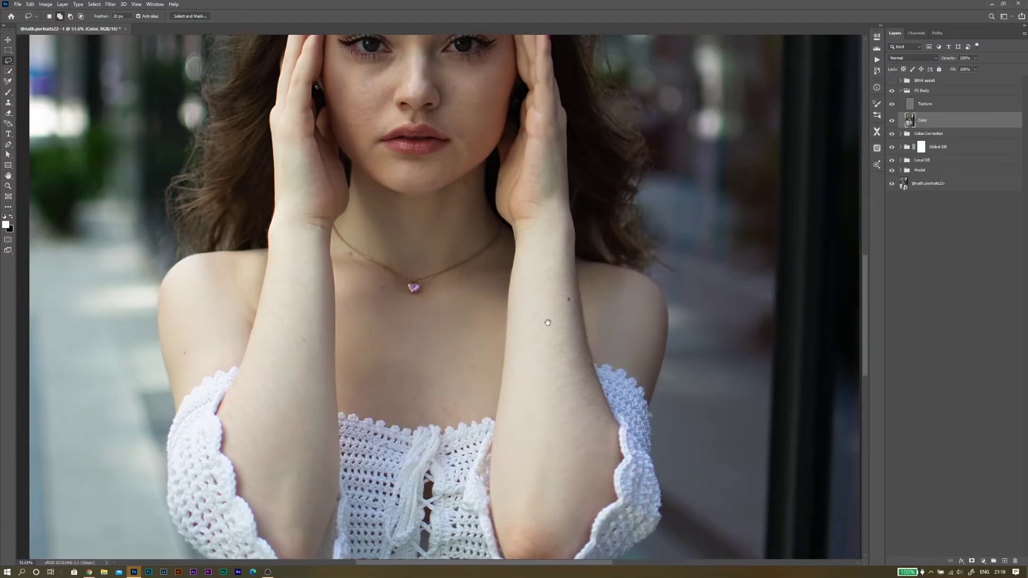
scroll(512, 280, up, 1)
key(ctrl+d)
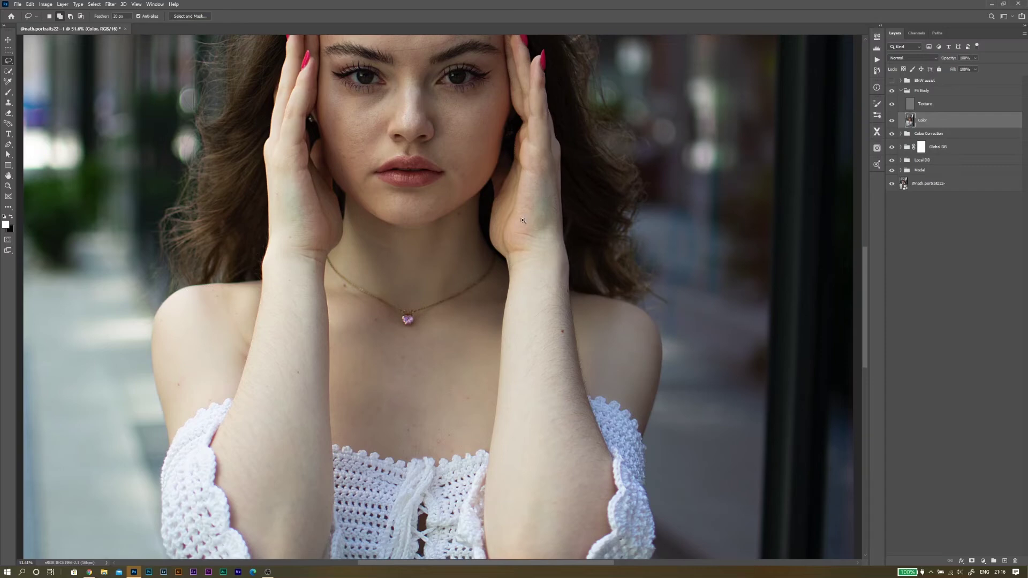
Step: Lasso the hand and forearm on the portrait's right side, smooth them with Gaussian Blur, and clear the selection
scroll(523, 220, down, 2)
mouse_move(586, 411)
mouse_down()
mouse_move(541, 485)
mouse_move(508, 460)
mouse_move(512, 206)
mouse_up()
mouse_move(524, 147)
mouse_down()
mouse_move(518, 87)
mouse_move(541, 124)
mouse_move(553, 184)
mouse_move(582, 392)
mouse_up()
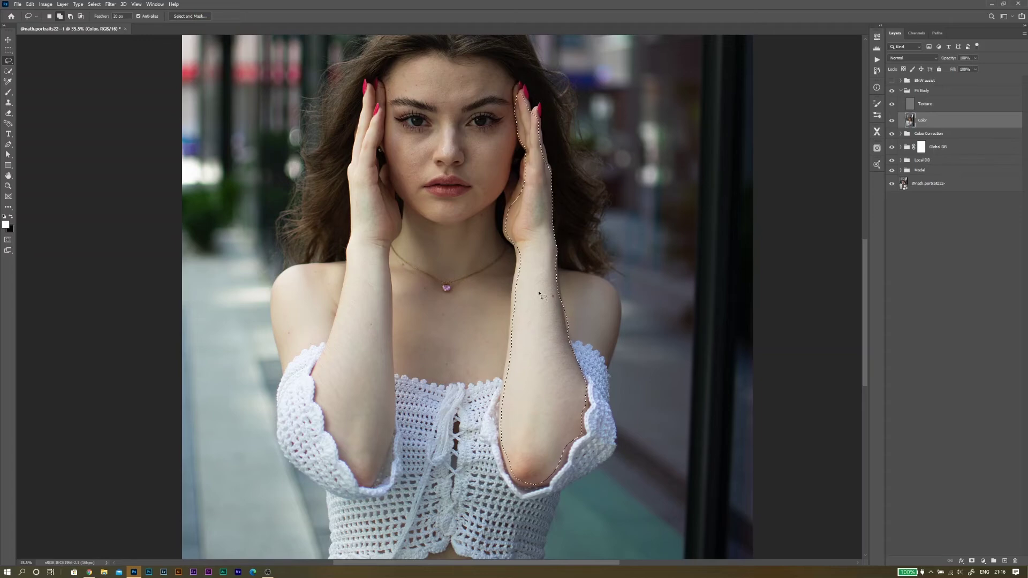
key(ctrl+d)
Step: Lasso the hand and forearm on the portrait's left side, from the fingertips to the elbow
mouse_move(349, 177)
mouse_down()
mouse_move(345, 270)
mouse_move(318, 363)
mouse_up()
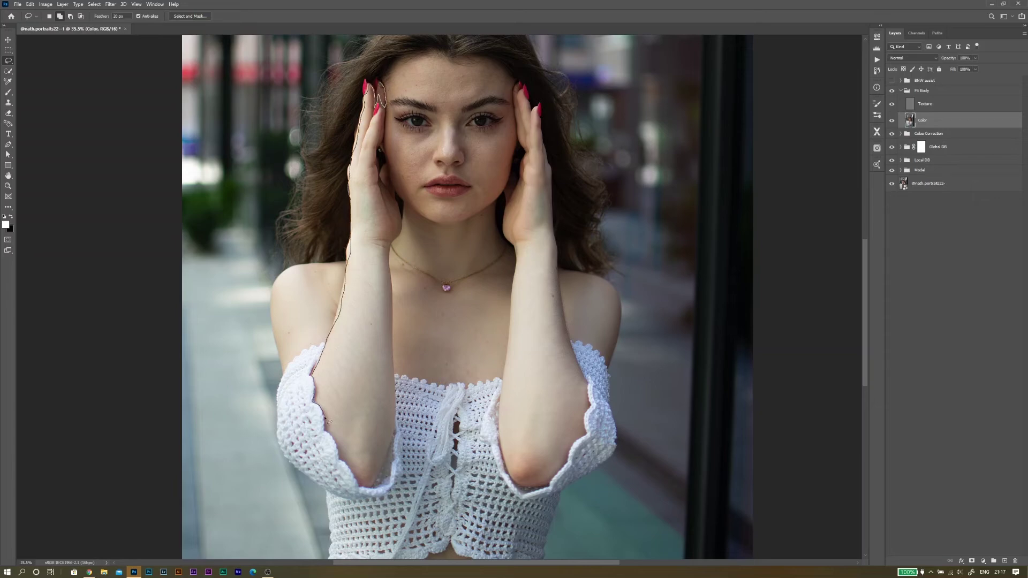
mouse_move(350, 465)
mouse_down()
mouse_move(368, 488)
mouse_move(384, 449)
mouse_up()
mouse_move(388, 351)
mouse_down()
mouse_move(394, 204)
mouse_move(374, 153)
mouse_move(383, 87)
mouse_up()
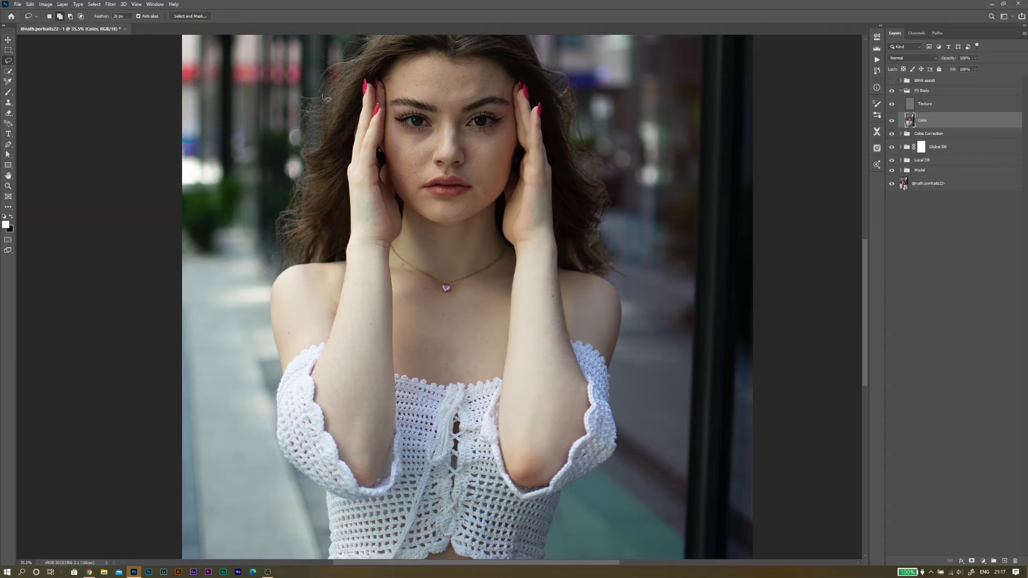
Step: Restore the latest Lasso state from the history, reapply Gaussian Blur to the selected left-side arm, and clear the selection
key(ctrl+z)
click(877, 70)
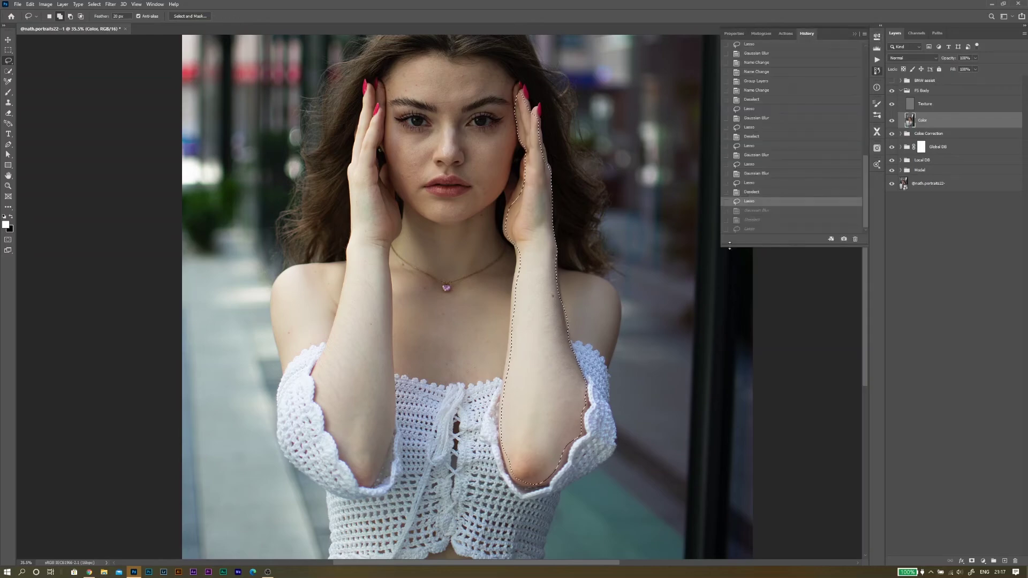
click(731, 218)
click(747, 229)
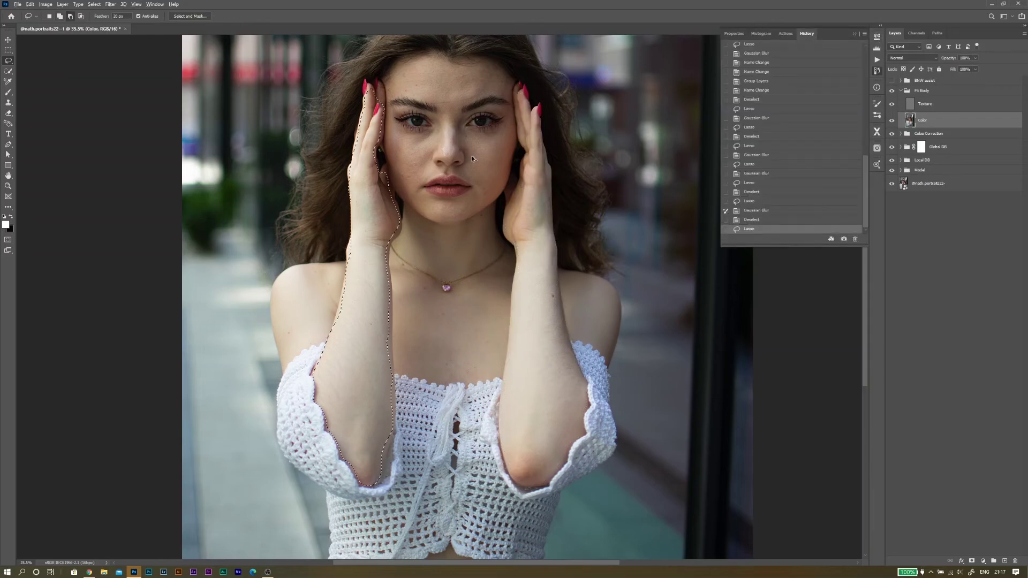
key(ctrl+alt+f)
drag(482, 364, 477, 223)
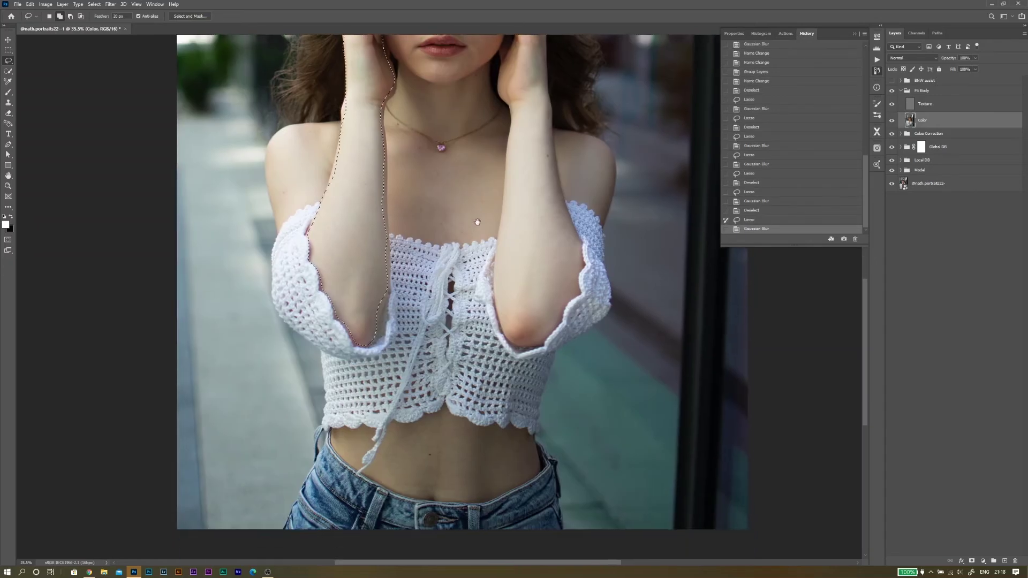
key(ctrl+d)
Step: Lasso the bare midriff between top and jeans, refine the selection around the hanging lace, blur it with Gaussian Blur, and deselect
drag(477, 328, 485, 247)
mouse_move(540, 358)
mouse_down()
mouse_move(546, 376)
mouse_move(451, 420)
mouse_move(367, 392)
mouse_up()
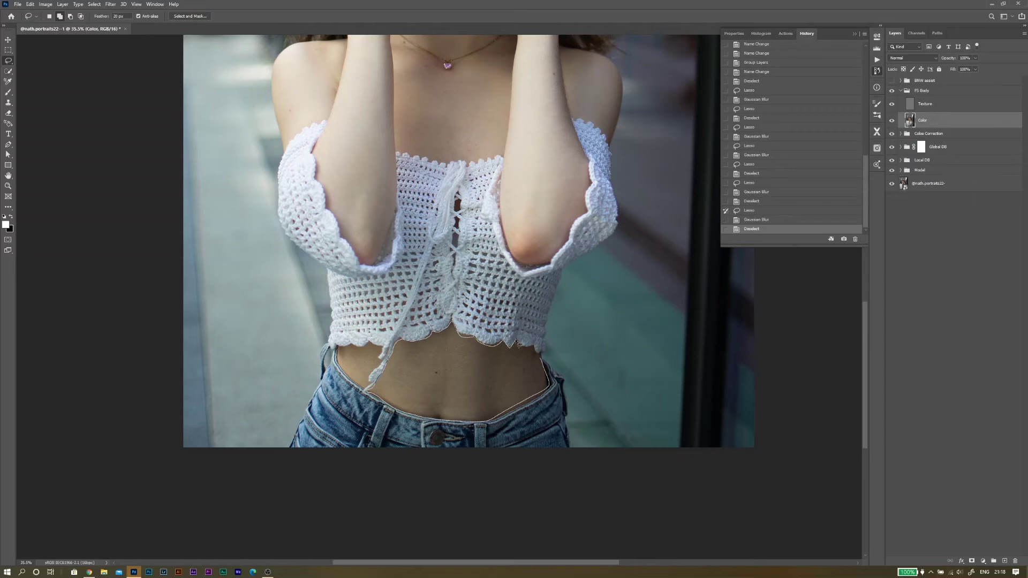
drag(517, 344, 539, 351)
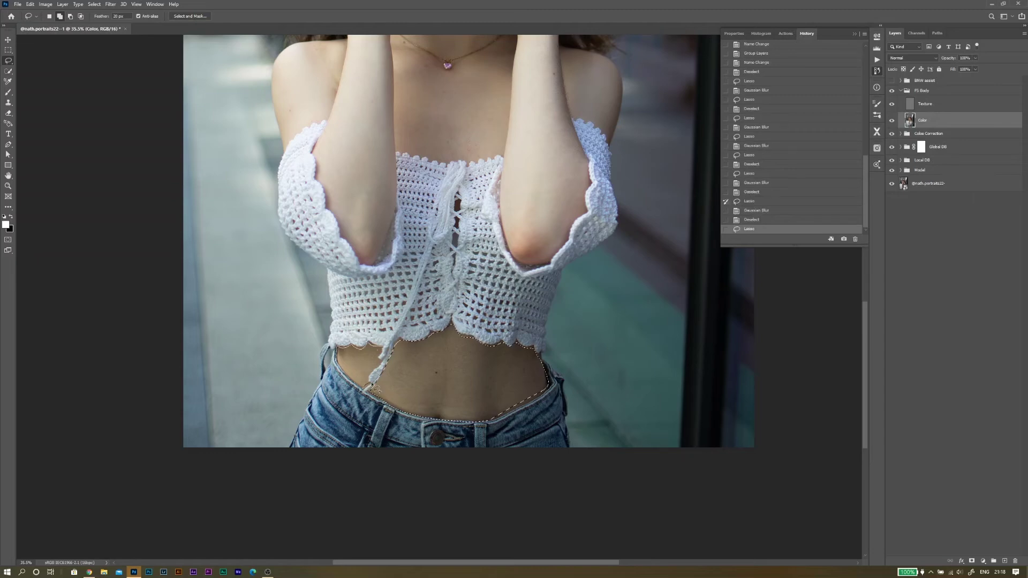
drag(377, 358, 383, 364)
key(ctrl+alt+f)
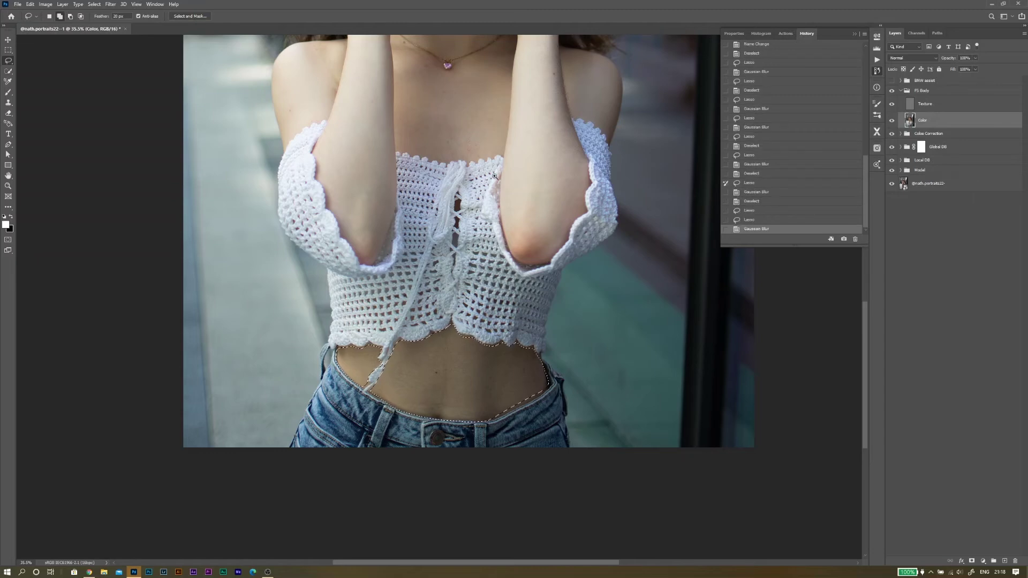
mouse_move(489, 180)
mouse_down()
mouse_move(479, 264)
mouse_move(488, 297)
mouse_up()
scroll(488, 297, down, 2)
key(ctrl+d)
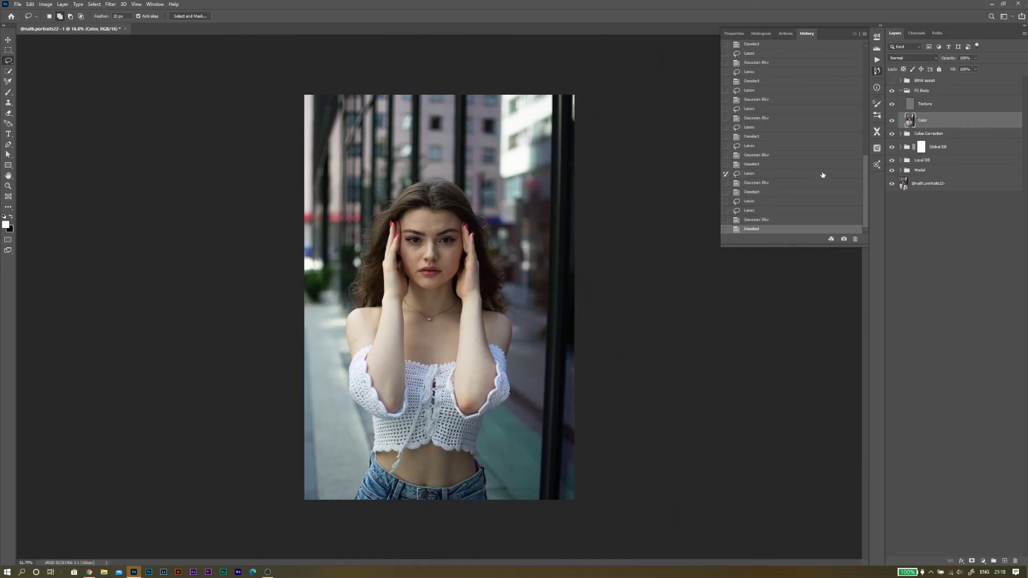
Step: Close the history and compare the portrait with the Color layer hidden and shown
click(855, 34)
click(892, 121)
click(892, 121)
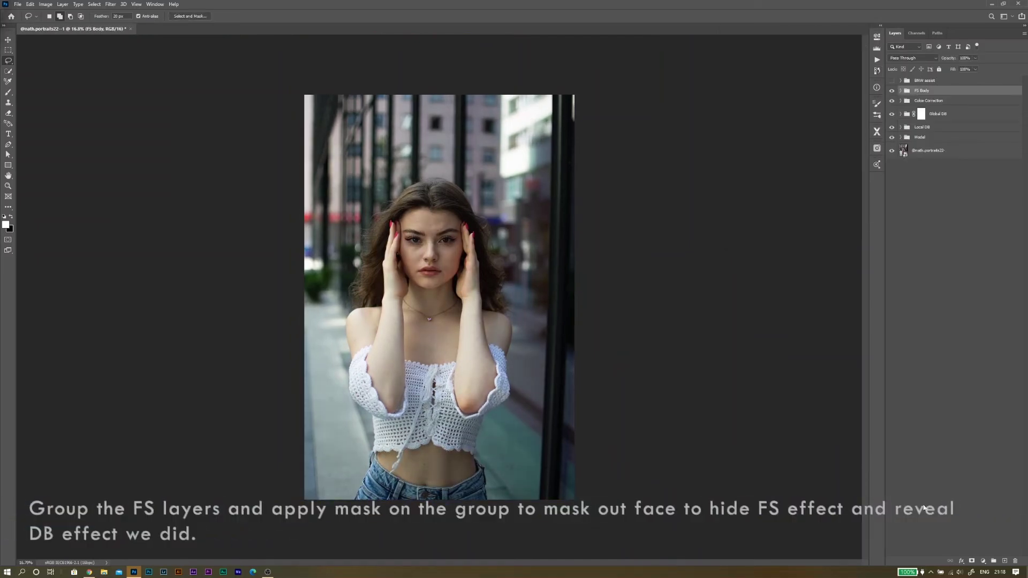
Step: Add a layer mask to the FS Body group and paint black over the face with a 100% flow brush to hide the smoothing there
key(b)
scroll(440, 237, up, 4)
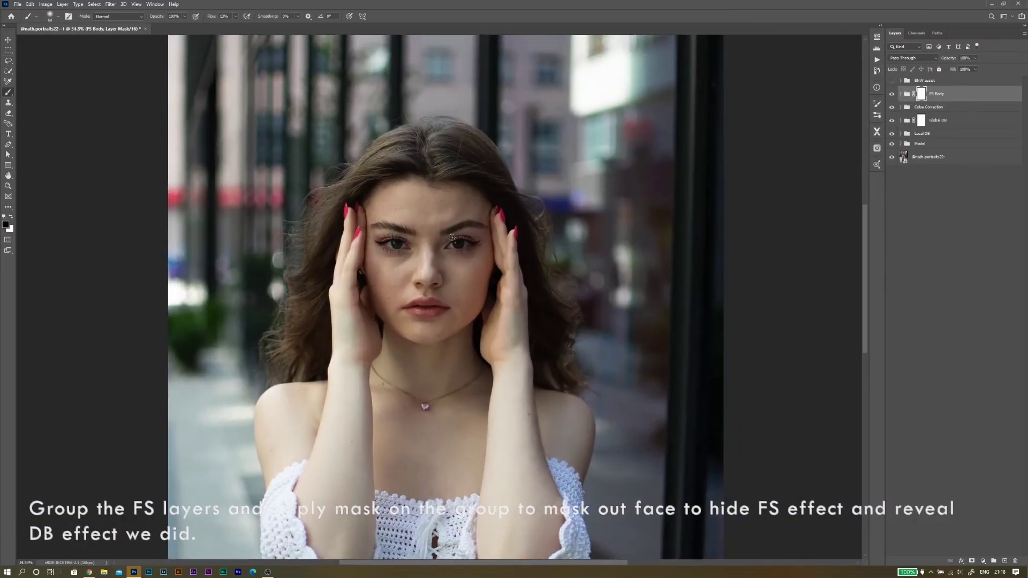
alt+right_click(427, 202)
key(shift+0)
click(50, 16)
click(60, 154)
click(436, 197)
key(x)
mouse_move(439, 210)
mouse_down()
mouse_move(435, 152)
mouse_move(405, 163)
mouse_move(398, 199)
mouse_move(458, 247)
mouse_move(455, 302)
mouse_move(408, 250)
mouse_move(402, 272)
mouse_move(421, 309)
mouse_move(451, 285)
mouse_move(455, 158)
mouse_move(410, 159)
mouse_move(369, 140)
mouse_move(391, 174)
mouse_move(356, 198)
mouse_up()
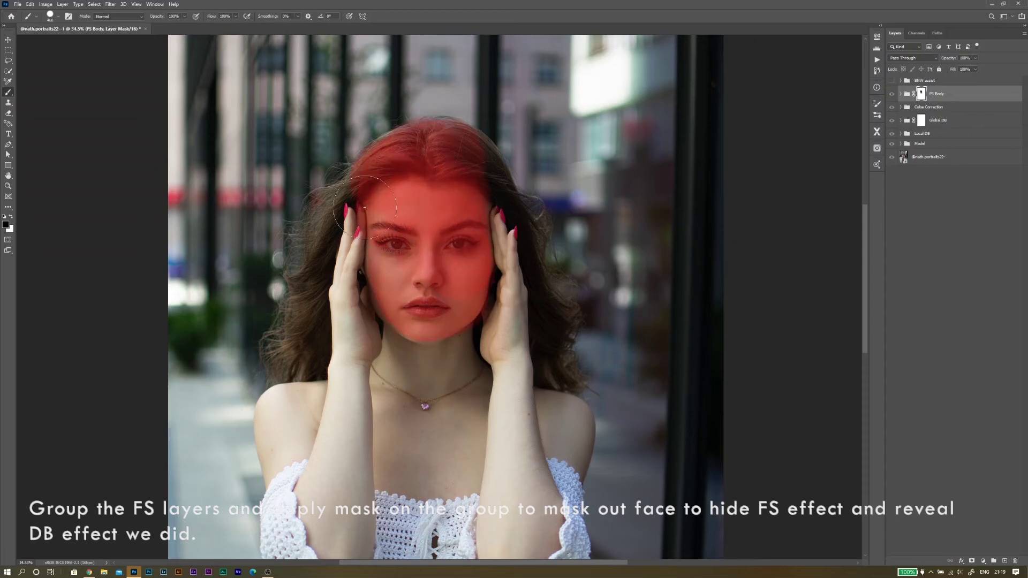
Step: Refine the FS Body mask by painting white along the jawline, fingers and hands, and hide the red mask overlay
mouse_move(454, 294)
mouse_down()
mouse_move(405, 297)
mouse_move(398, 222)
mouse_move(445, 260)
mouse_move(416, 306)
mouse_move(430, 311)
mouse_move(399, 279)
mouse_move(459, 286)
mouse_move(424, 245)
mouse_up()
key(x)
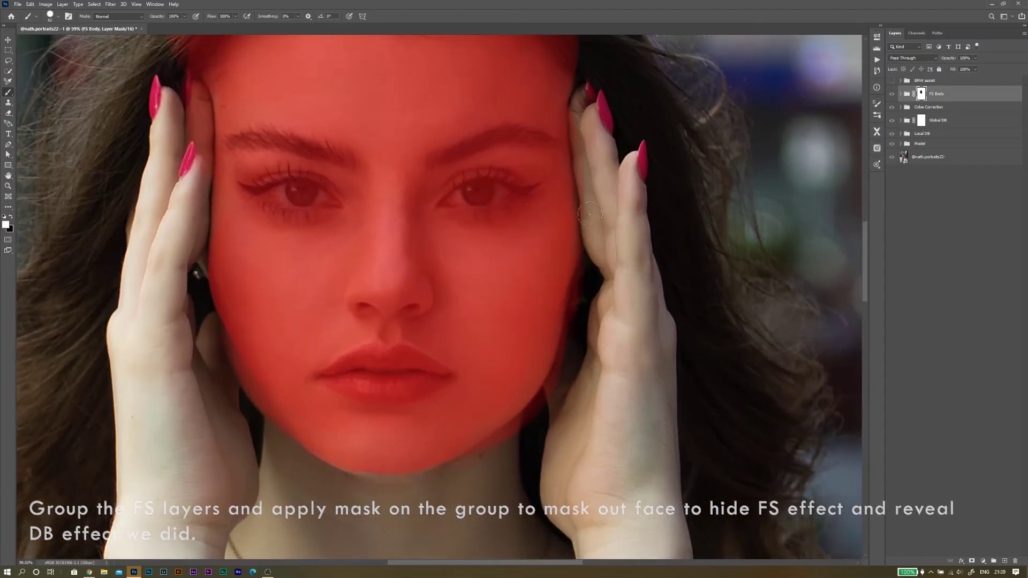
mouse_move(562, 367)
mouse_down()
mouse_move(511, 442)
mouse_move(478, 457)
mouse_up()
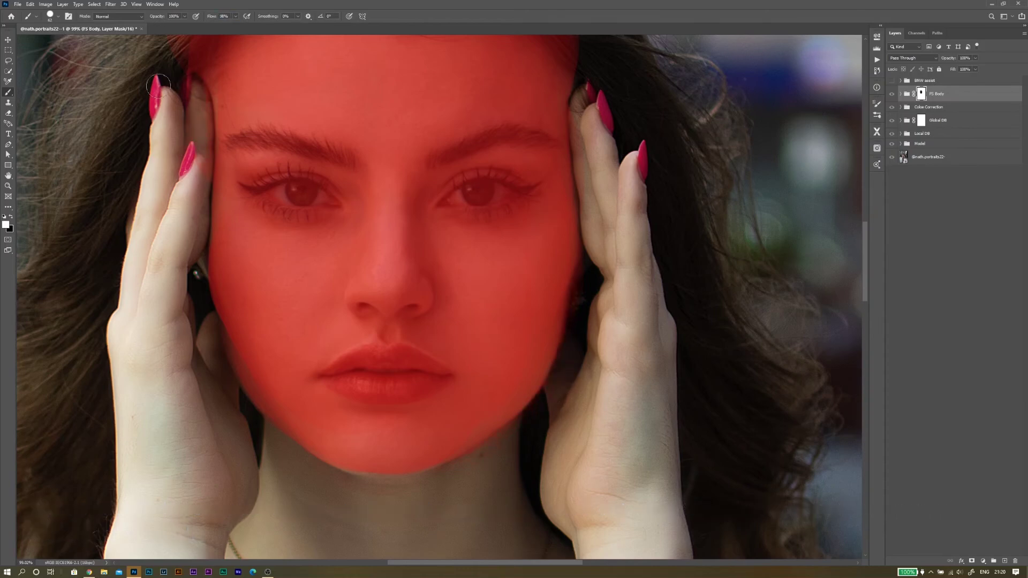
key(x)
key(x)
scroll(542, 210, up, 5)
key(backslash)
key(x)
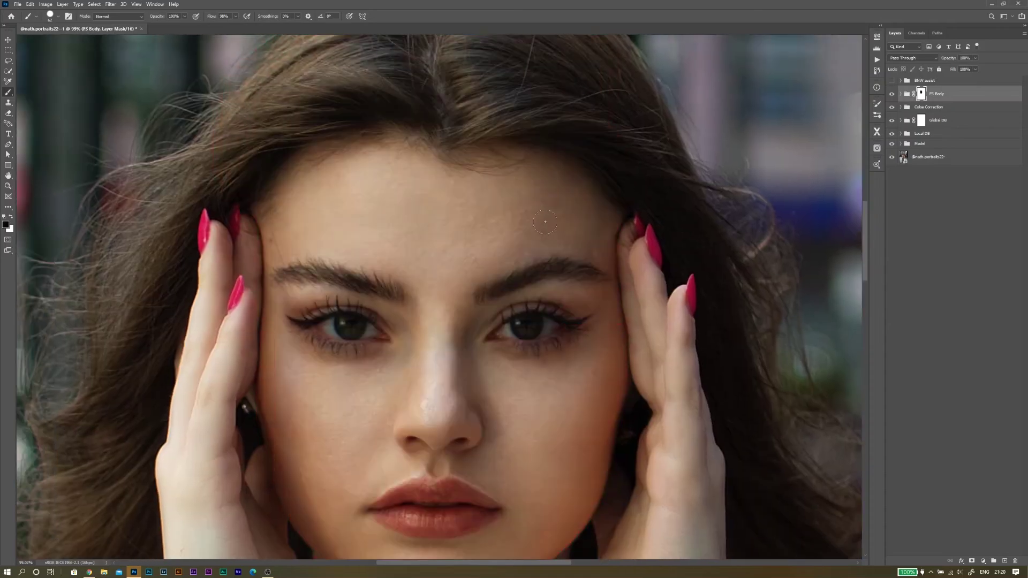
Step: Compare the portrait with and without the FS Body group, and move the Color Correction group above it
key(ctrl+0)
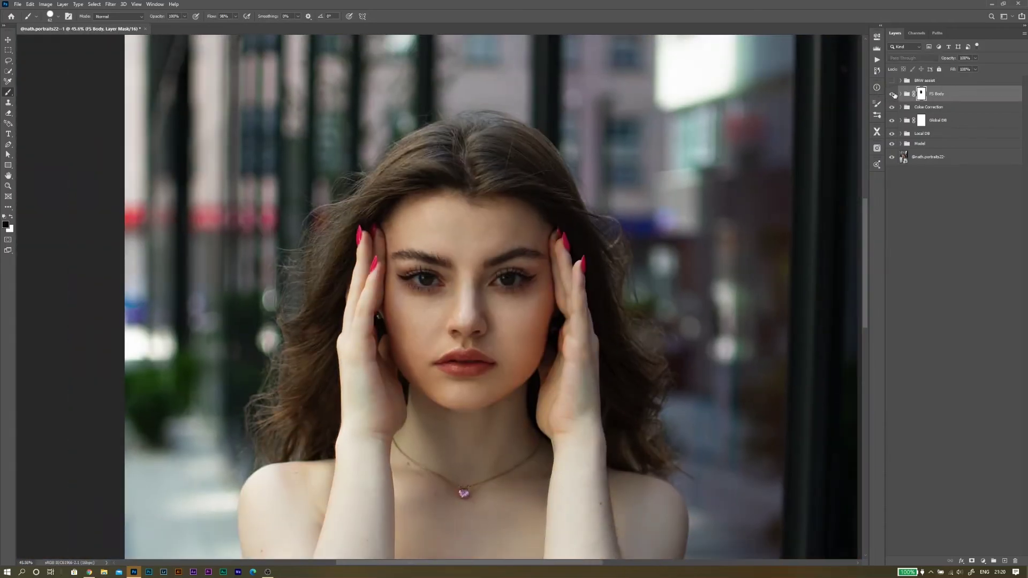
click(900, 93)
click(900, 94)
drag(917, 108, 922, 87)
Step: Compare the retouched portrait with the original, and lower the Global DB group's opacity to 80%
drag(515, 252, 488, 246)
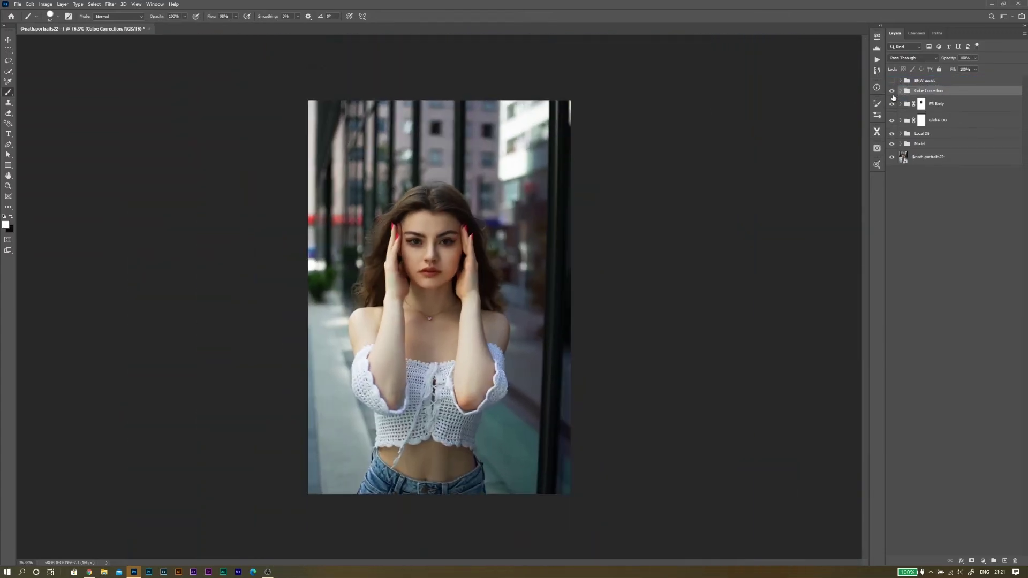
alt+click(892, 158)
click(938, 122)
drag(949, 59, 943, 61)
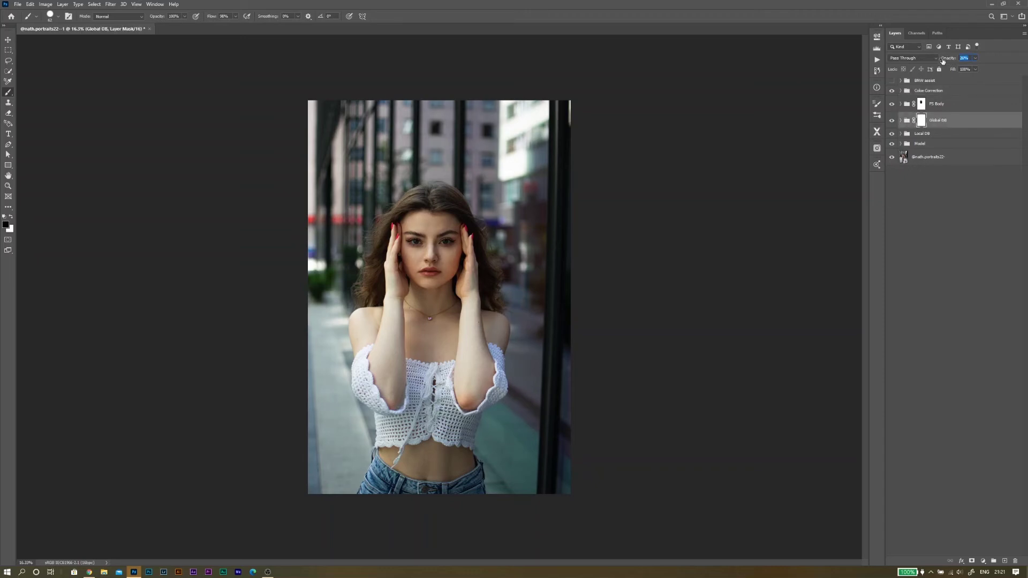
Step: Duplicate the FS Body group's Texture layer, move the copy above the Color Correction group, and compare the face with and without it
click(900, 104)
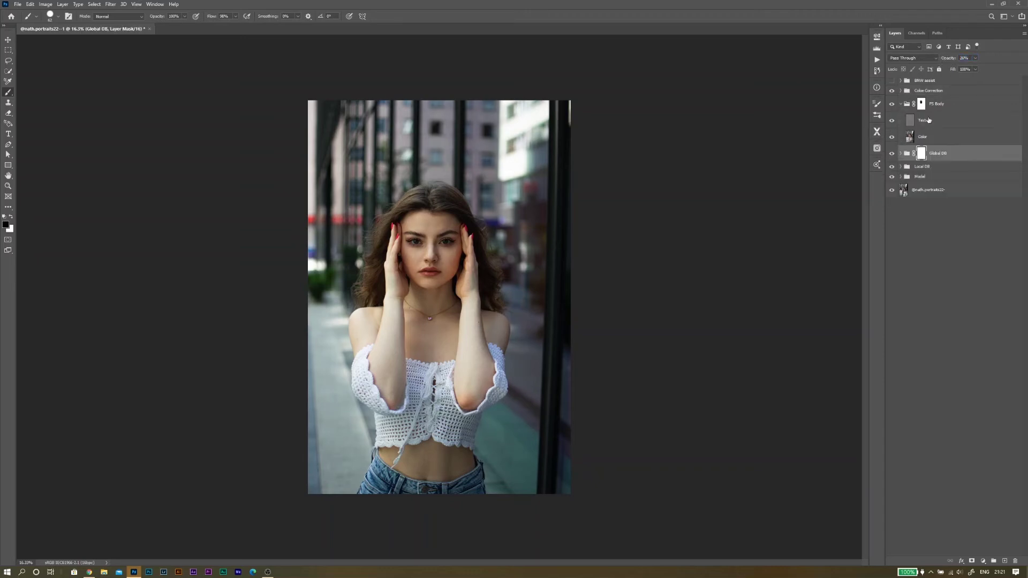
click(927, 122)
key(ctrl+j)
drag(928, 120, 927, 88)
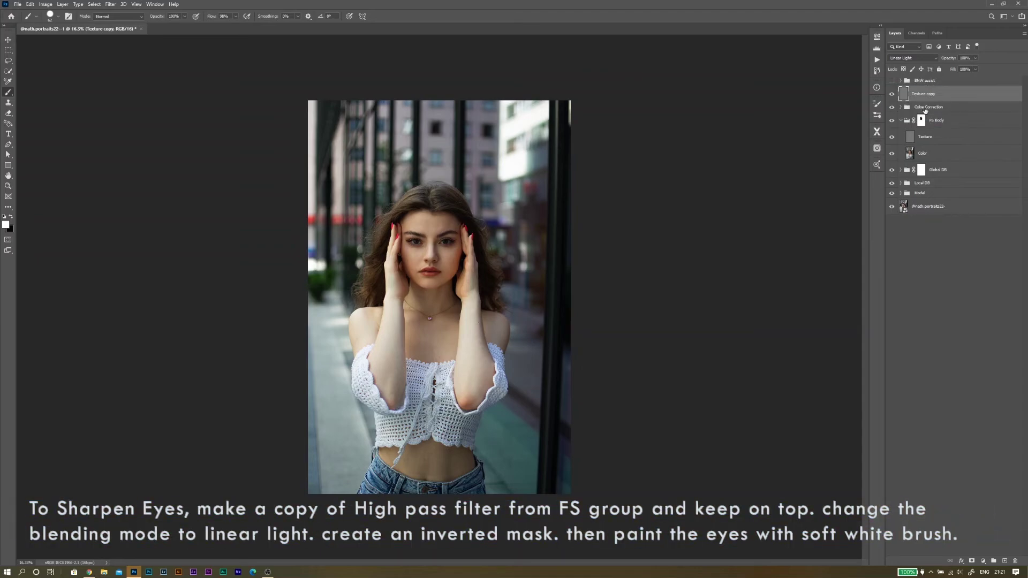
drag(436, 248, 487, 256)
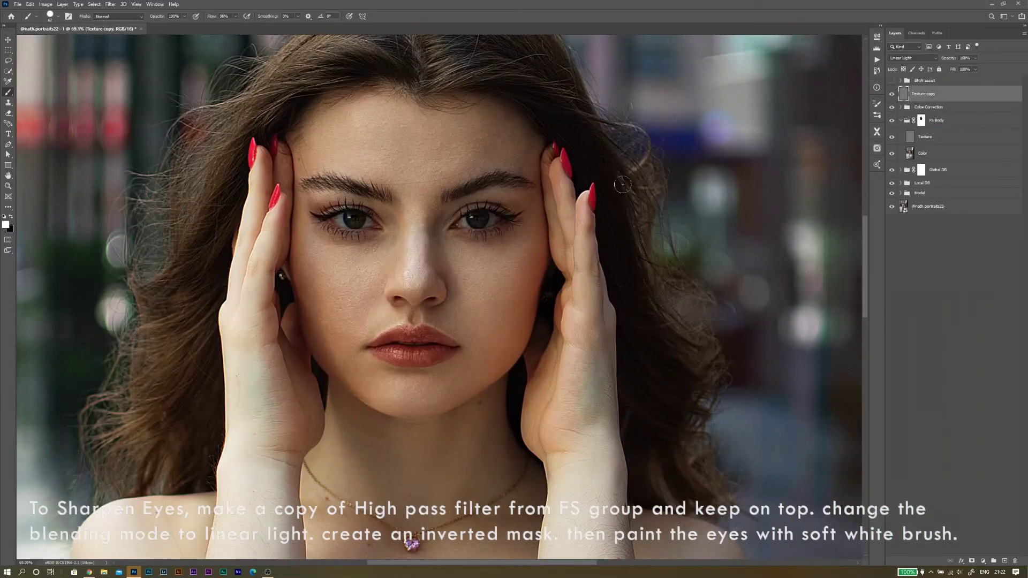
click(892, 94)
click(892, 94)
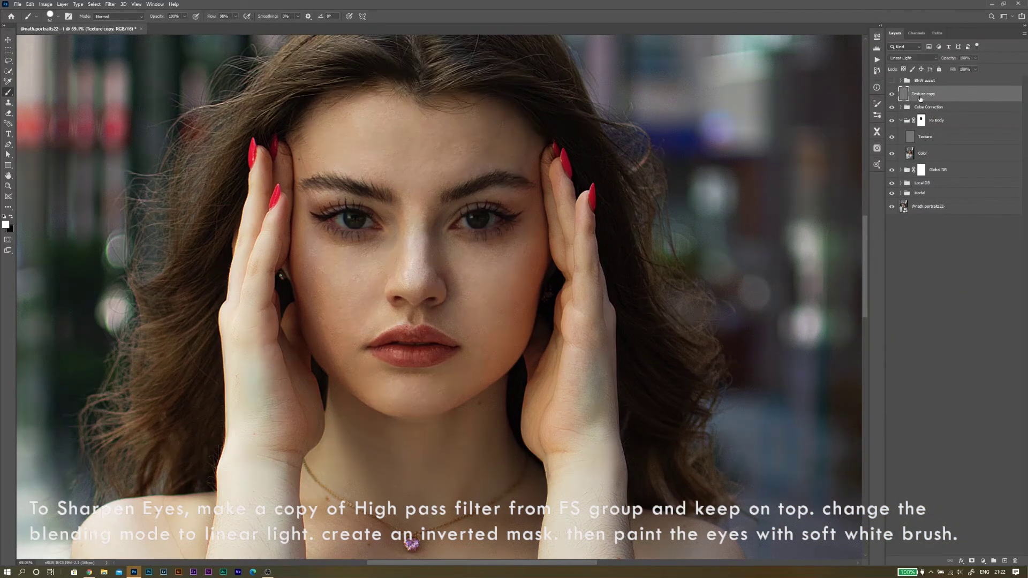
Step: Add a black mask to the Texture copy and paint white over the eyes with a soft brush to sharpen them
alt+click(971, 561)
click(52, 17)
click(95, 77)
click(517, 229)
key(x)
key(ctrl+0)
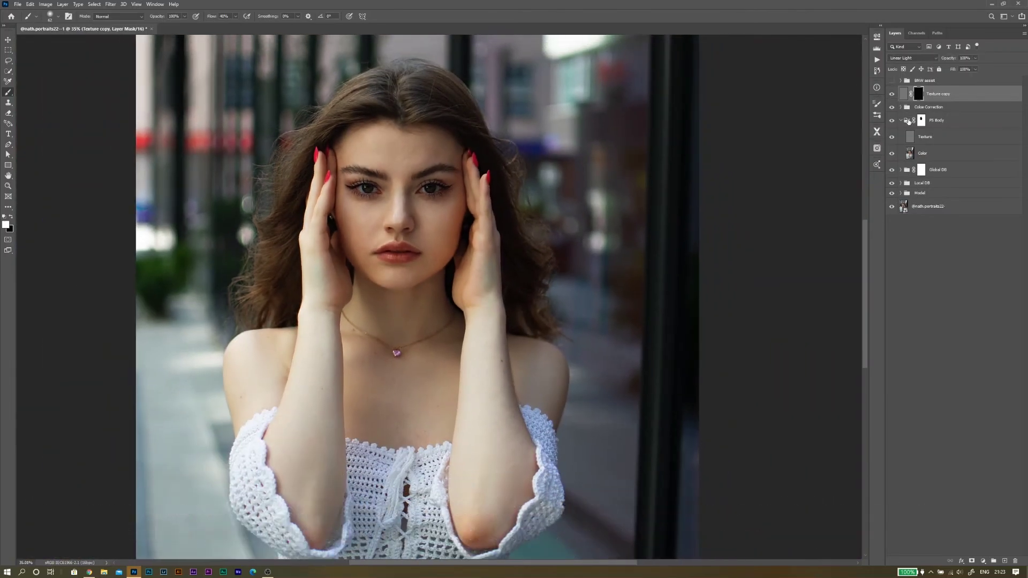
Step: Place the Texture copy in a group named Eye and add an unclipped Hue/Saturation adjustment above it with saturation -100 and lightness +7
click(902, 121)
click(984, 561)
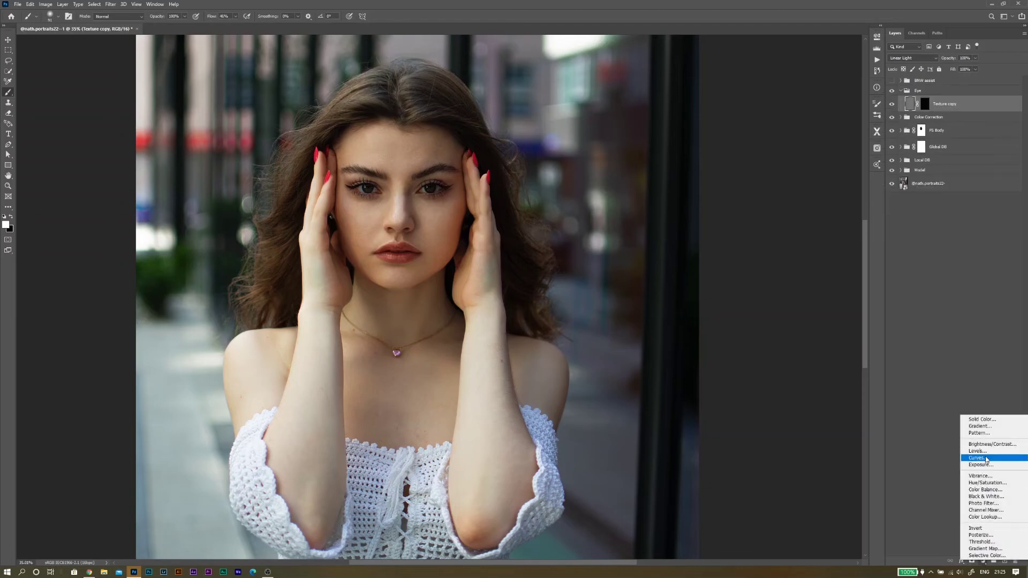
click(987, 483)
drag(791, 107, 716, 111)
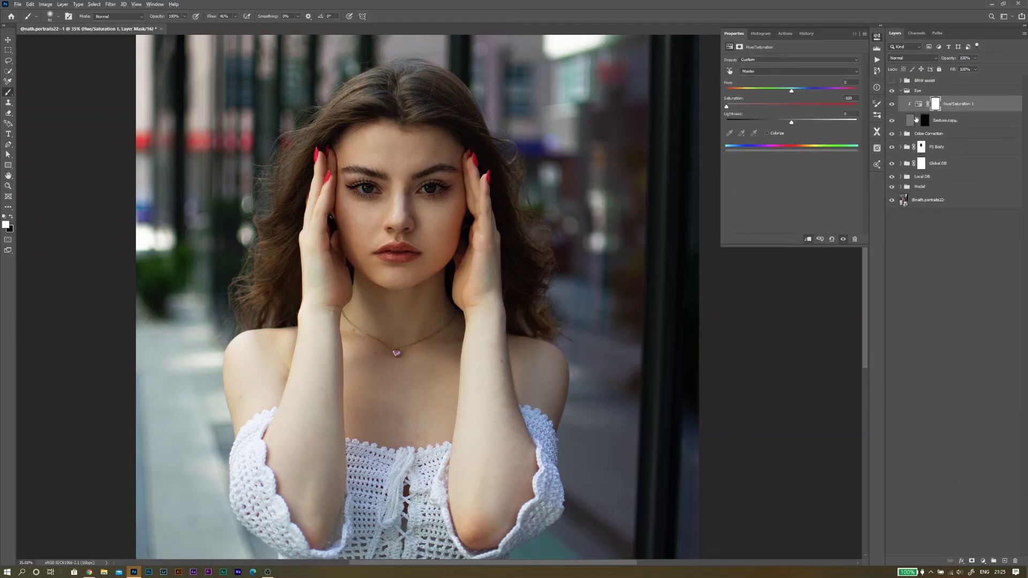
alt+click(910, 115)
key(ctrl+z)
click(808, 239)
drag(431, 190, 477, 197)
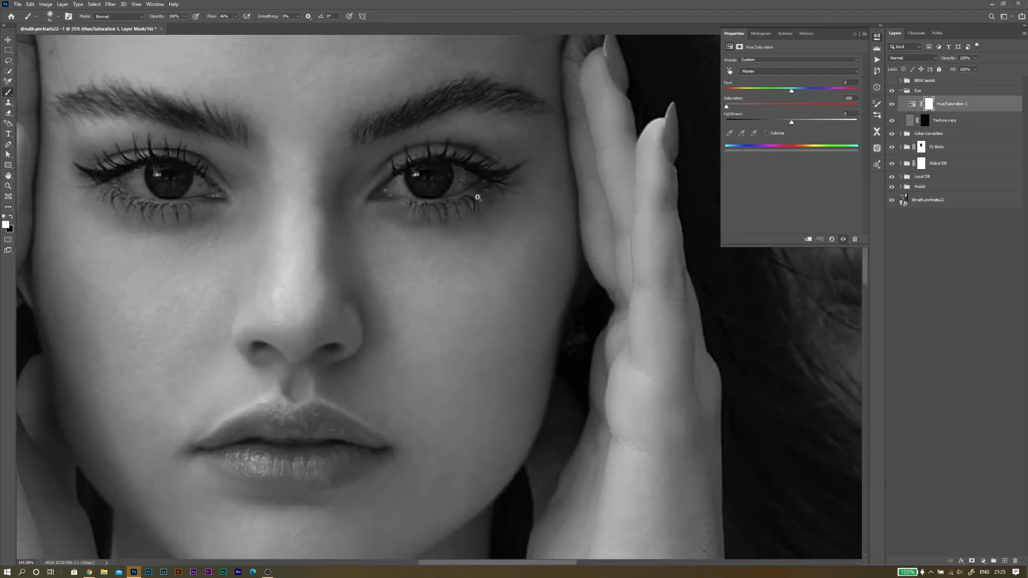
drag(791, 122, 796, 122)
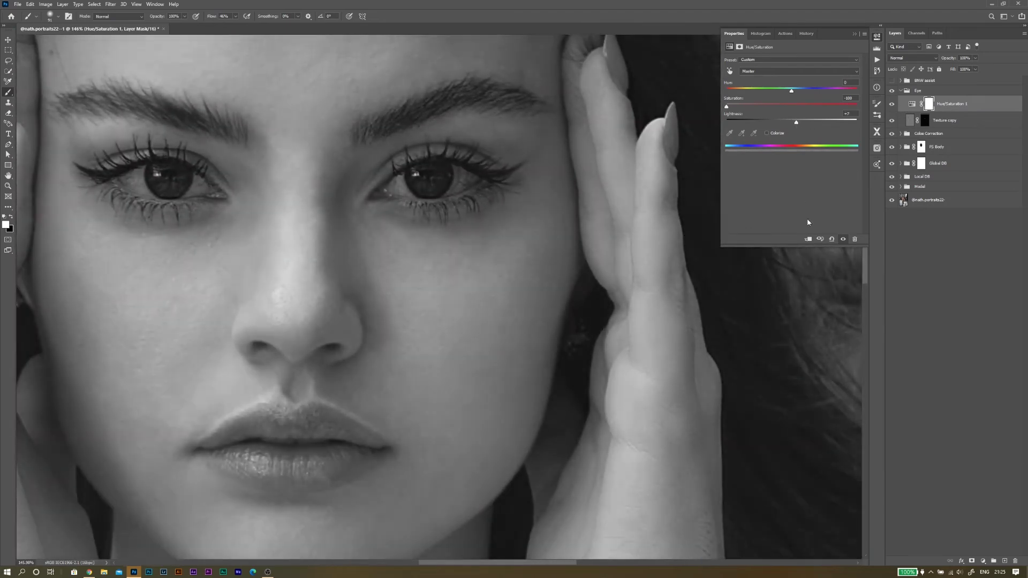
Step: Invert the Hue/Saturation mask to black and paint white over the whites of both eyes to remove their colour cast
click(739, 47)
key(ctrl+i)
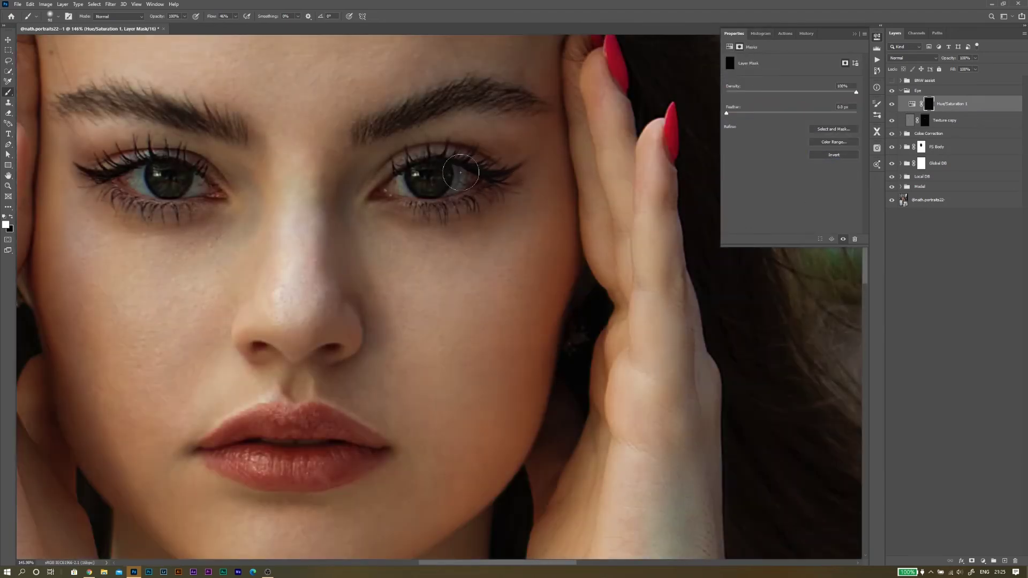
mouse_move(459, 171)
mouse_down()
mouse_move(470, 180)
mouse_move(412, 185)
mouse_up()
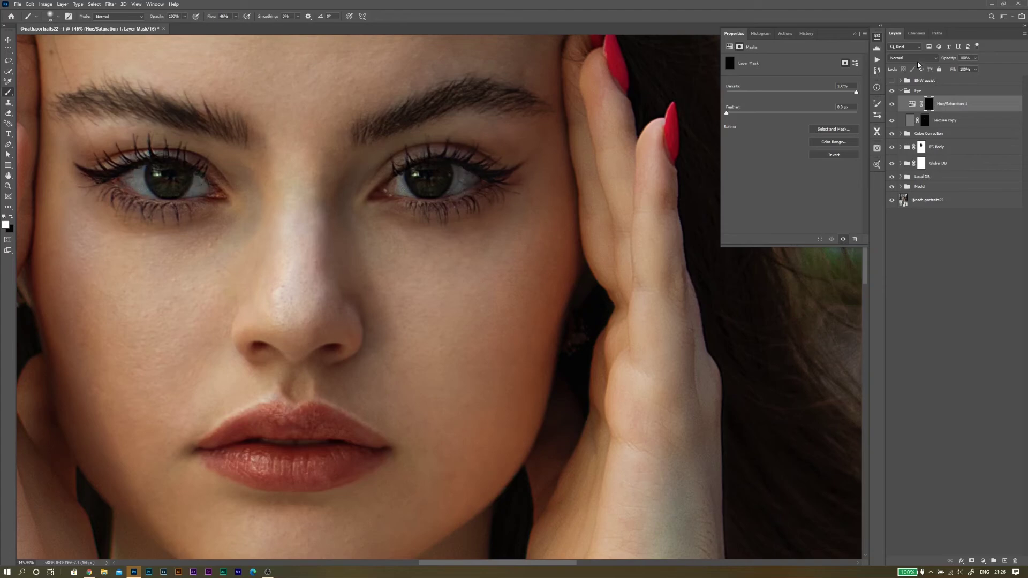
Step: Add an unclipped Levels adjustment with a black mask, set its white input to about 170, and reveal it over the eye whites
click(983, 561)
click(980, 458)
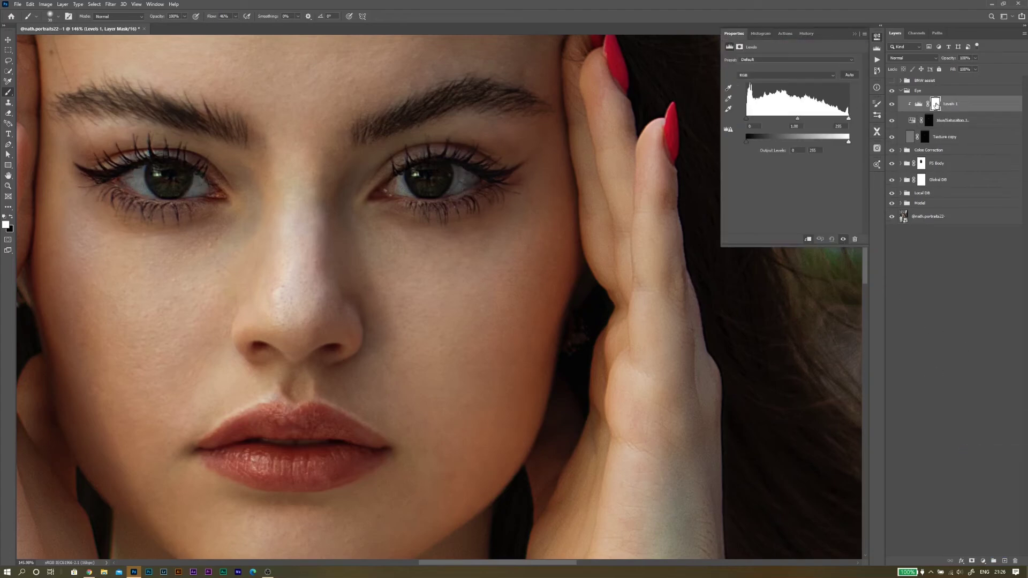
key(ctrl+i)
click(740, 46)
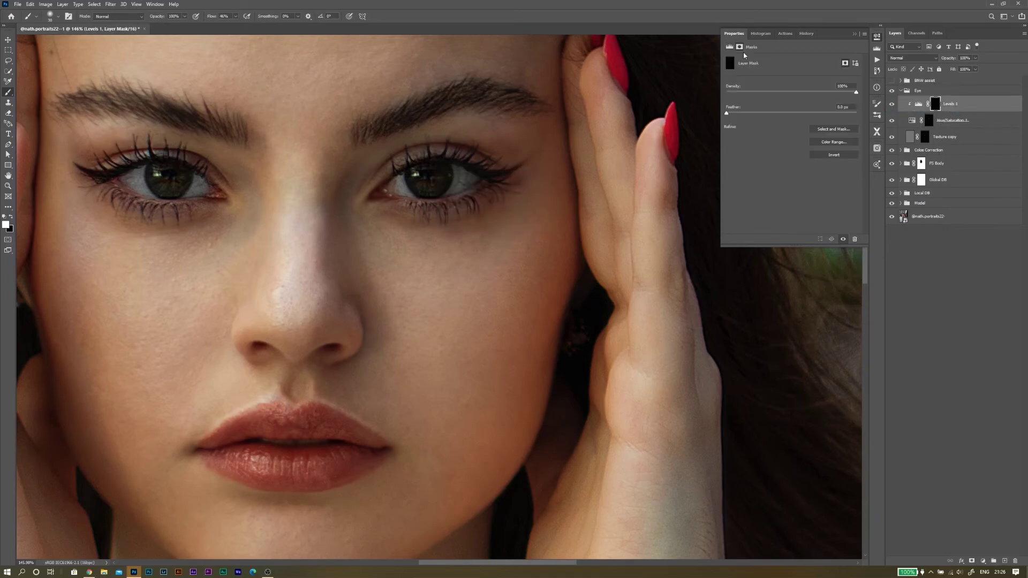
click(729, 47)
click(808, 239)
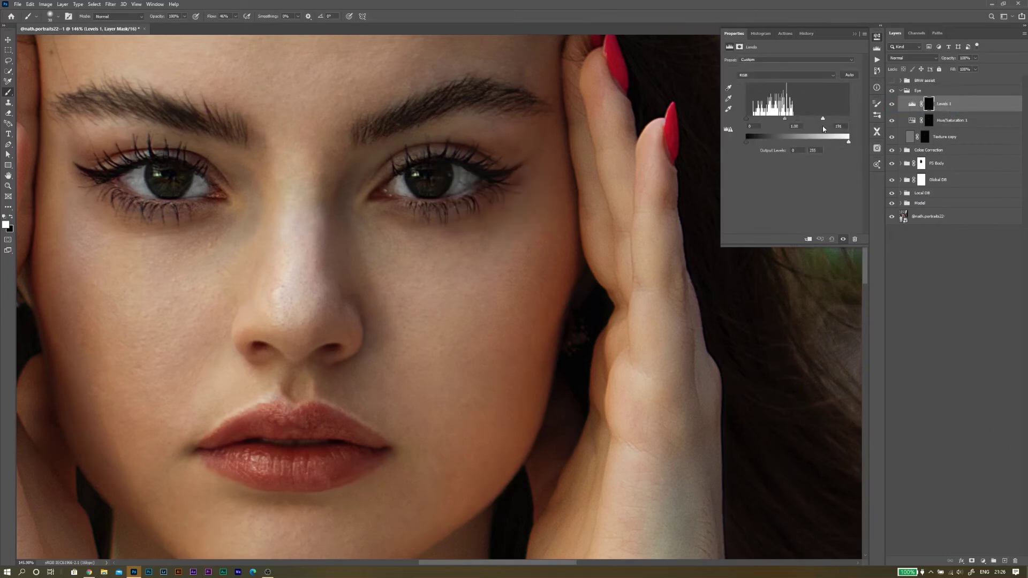
drag(848, 117, 812, 119)
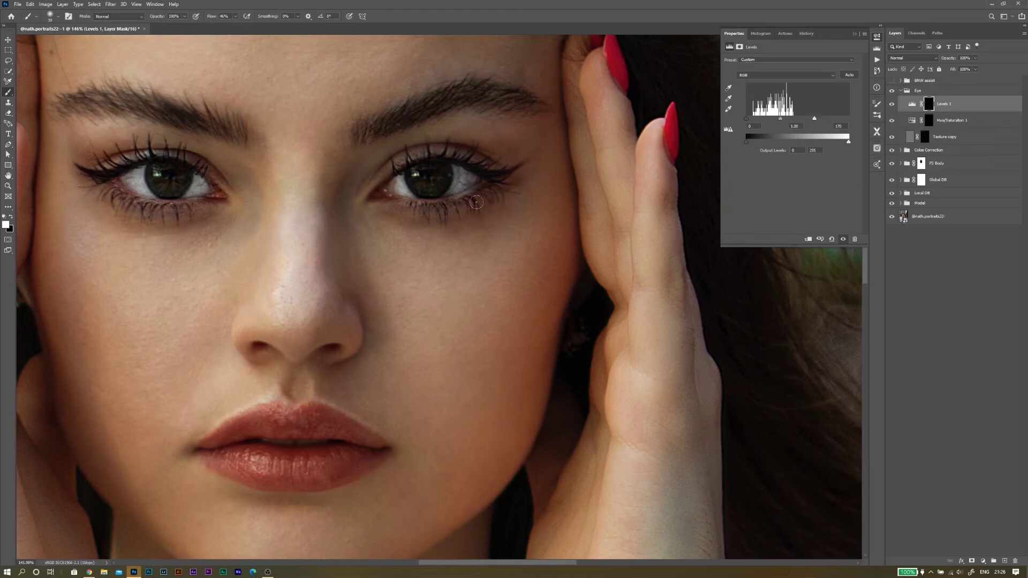
key(x)
Step: Save the document as the Photoshop file "Portrait 5.psd" with its layers
key(ctrl+shift+s)
text(P)
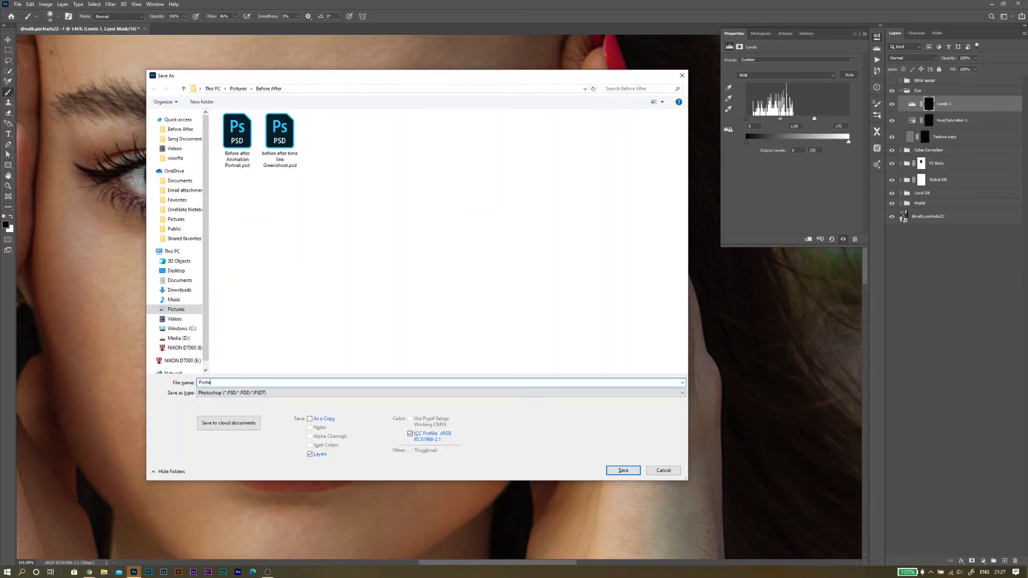
text(ortrait)
key(Return)
click(474, 122)
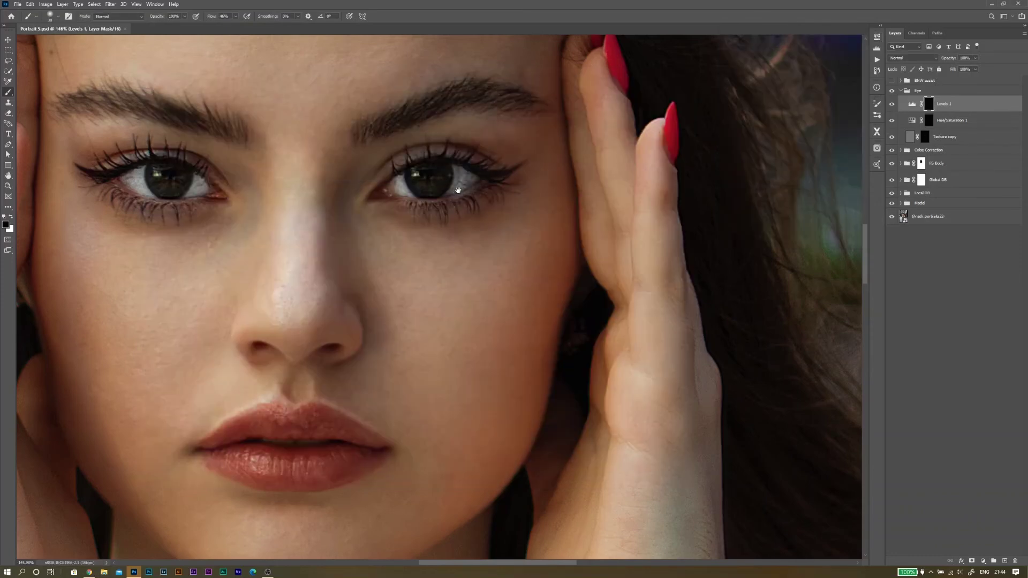
Step: Lower the Levels adjustment's opacity to 82%, and add a brightening Curves adjustment above it with an inverted mask
key(ctrl+0)
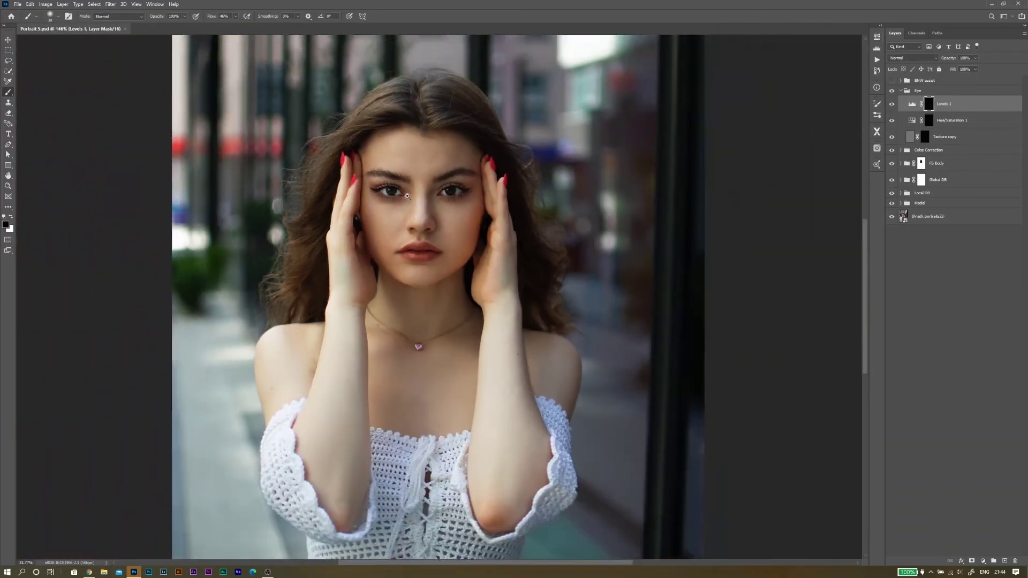
drag(954, 60, 947, 60)
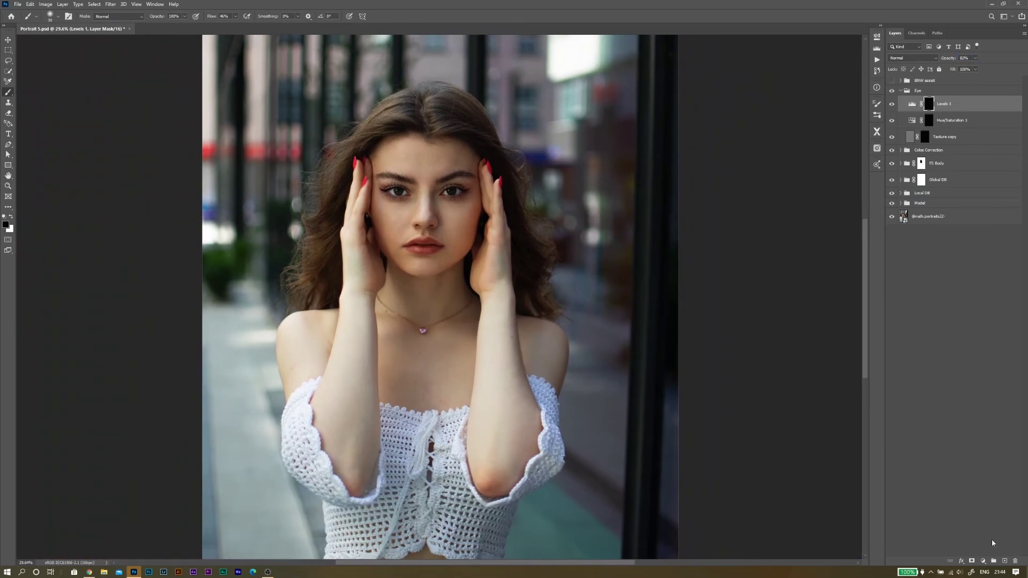
click(983, 560)
click(980, 461)
drag(794, 136, 795, 113)
click(929, 104)
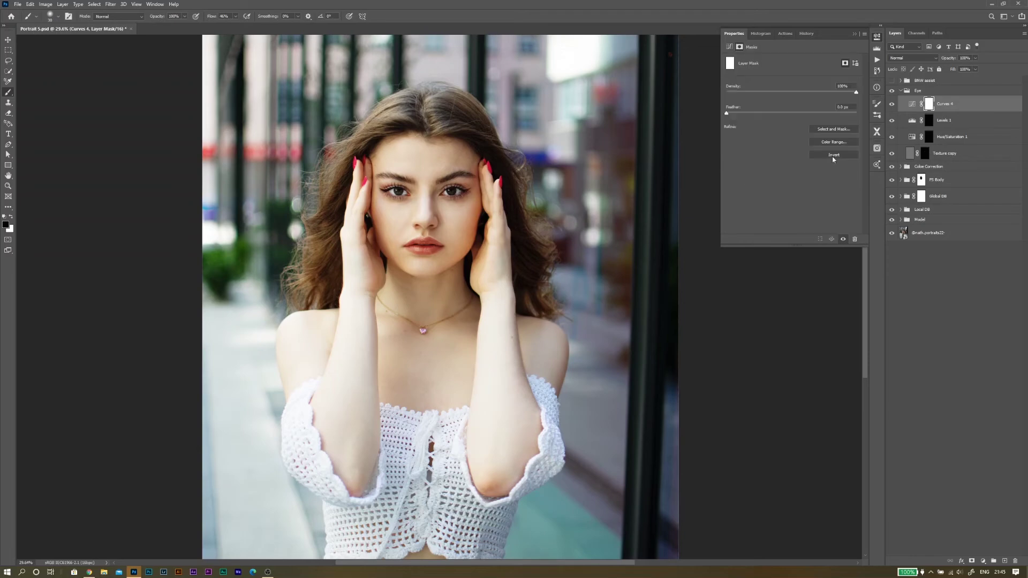
click(833, 155)
click(877, 37)
Step: Paint white on the Curves mask over both irises with a small soft brush to brighten them
scroll(468, 192, up, 5)
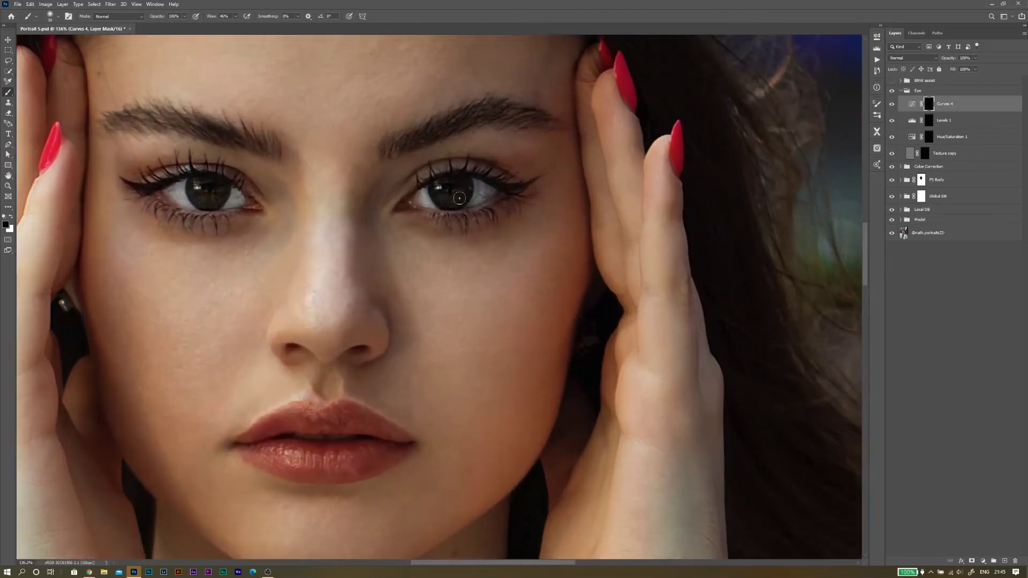
key(x)
key(bracketleft)
key(bracketleft)
key(bracketleft)
key(bracketleft)
key(bracketleft)
key(bracketright)
key(bracketright)
key(ctrl+0)
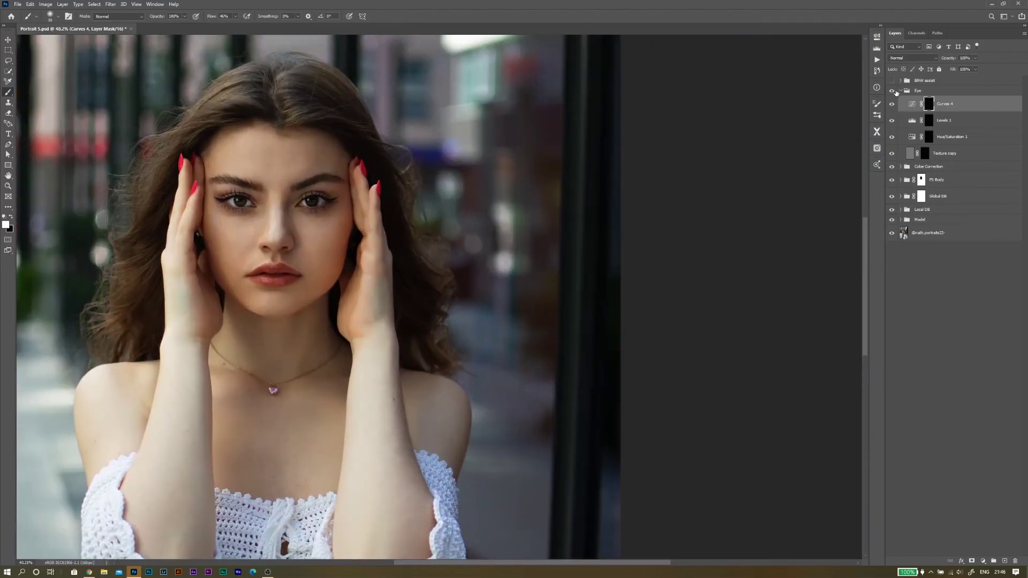
Step: Stamp all visible layers into a new layer above the Eye group and open it in the Camera Raw Filter
click(897, 92)
scroll(522, 221, down, 4)
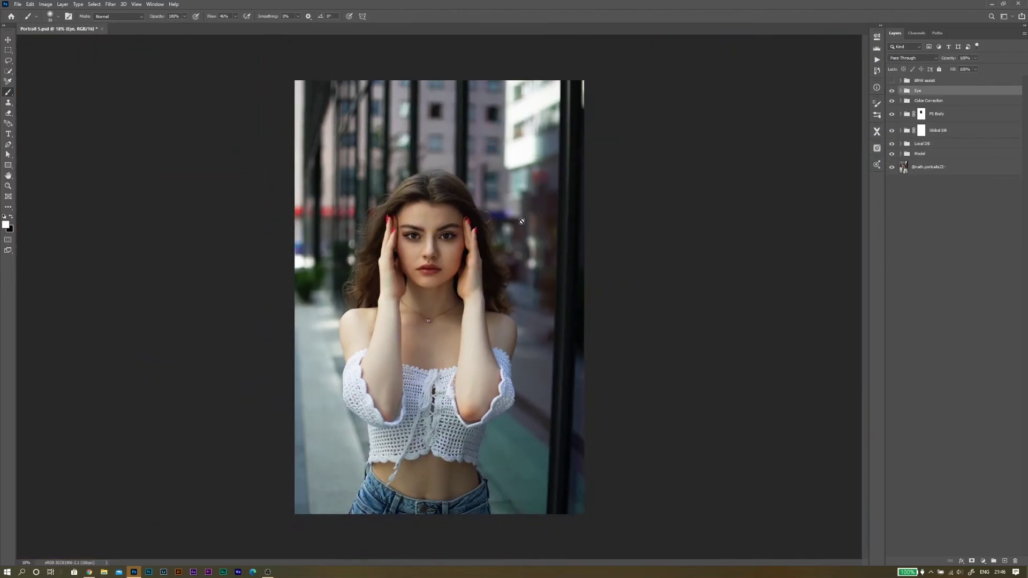
scroll(434, 269, up, 8)
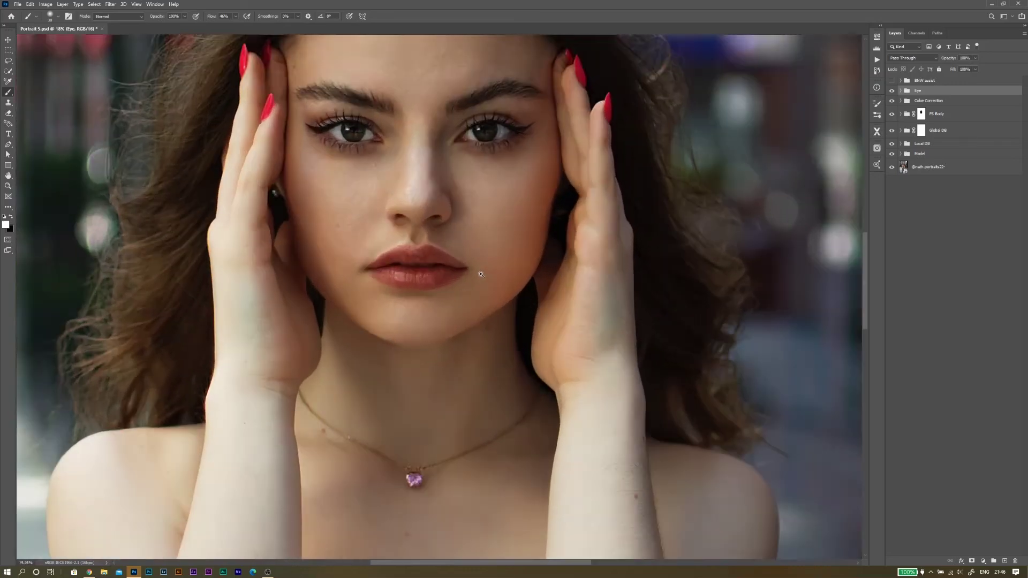
scroll(490, 273, down, 7)
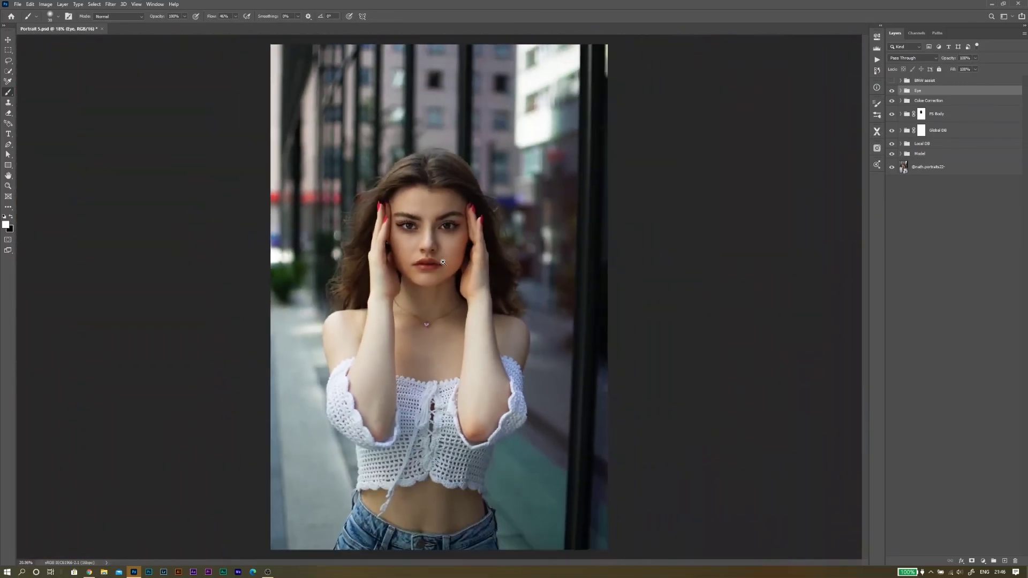
key(ctrl+shift+alt+e)
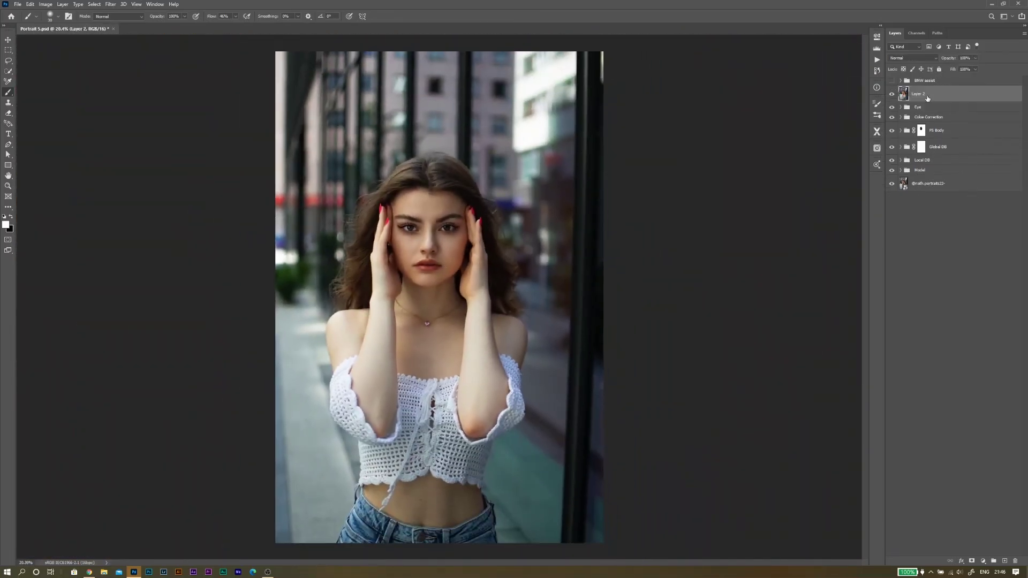
right_click(932, 95)
click(111, 4)
click(129, 52)
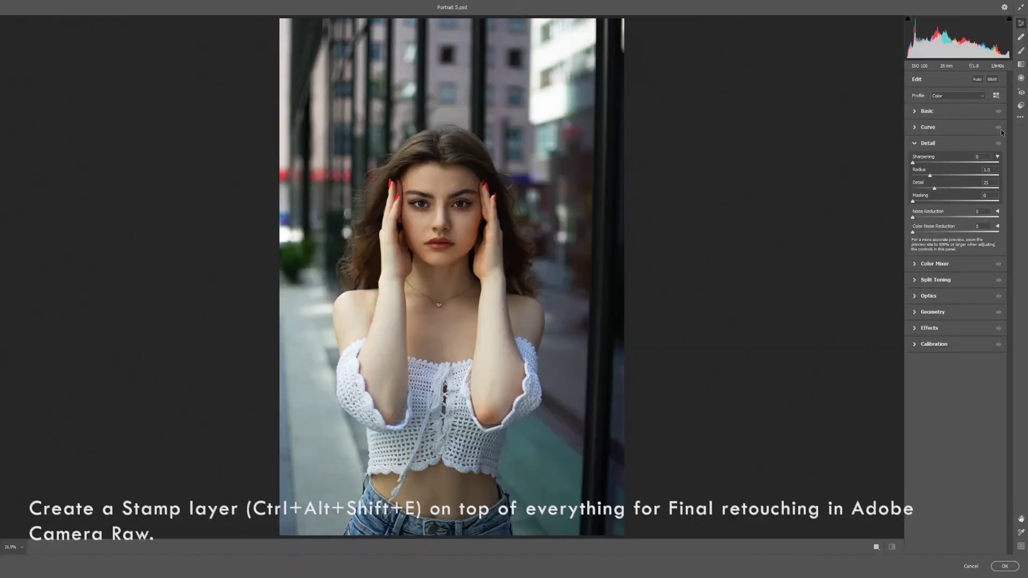
Step: Set temperature +9, tint +7, exposure +0.10, contrast +19, highlights +20, shadows -28, whites +7 and blacks -5 in the Basic adjustments
click(959, 95)
click(914, 111)
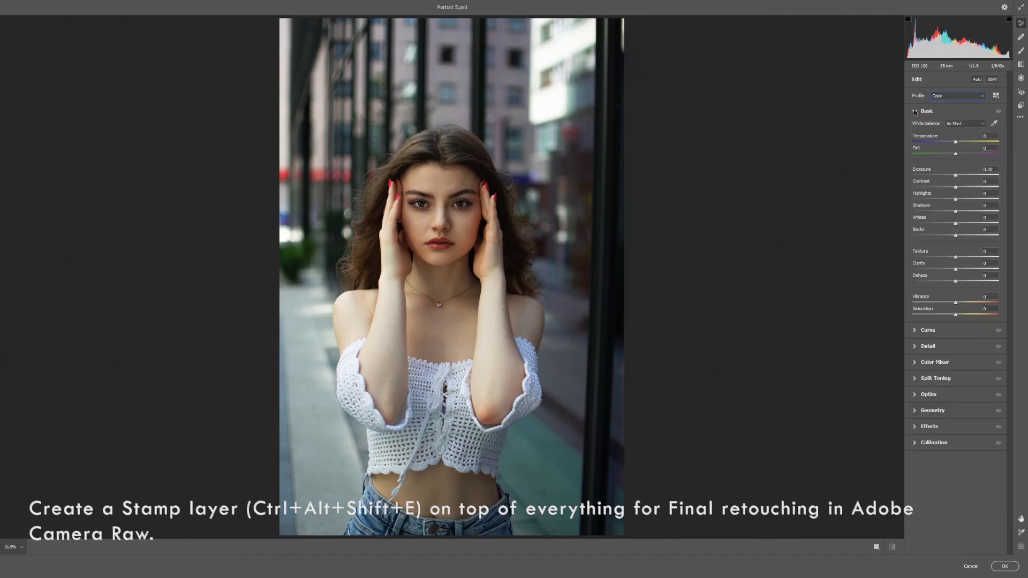
click(529, 382)
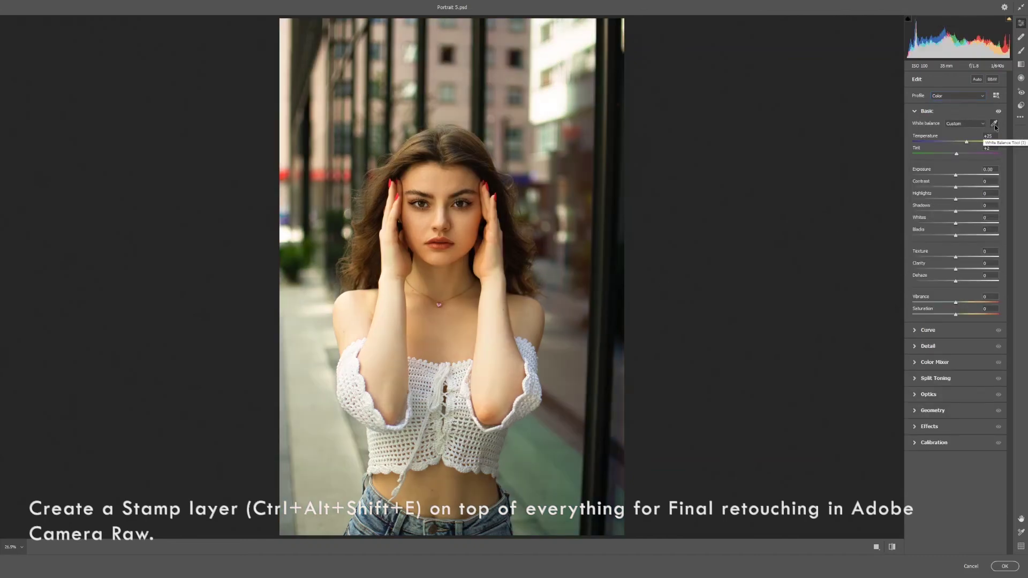
click(468, 385)
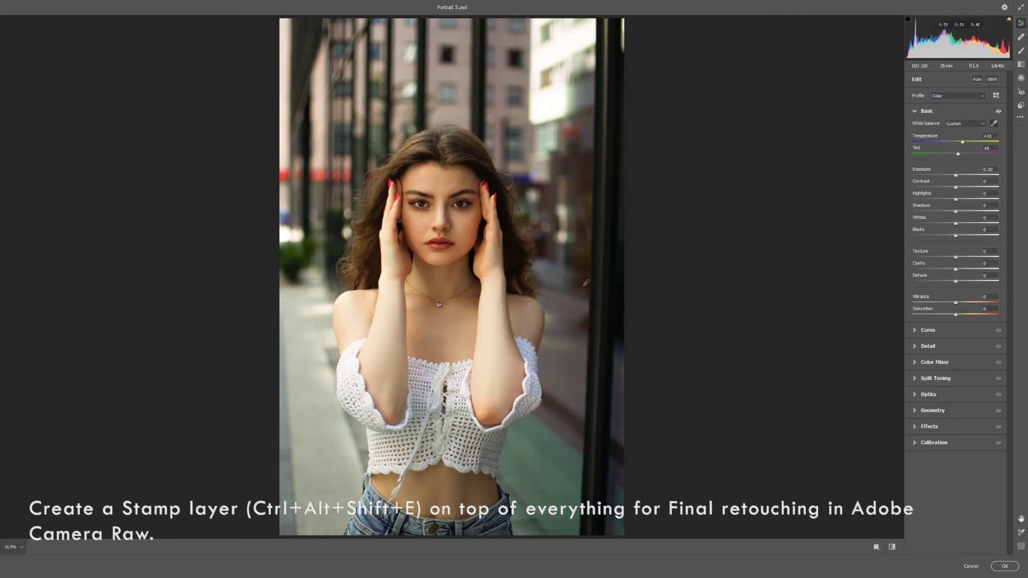
drag(959, 154, 954, 235)
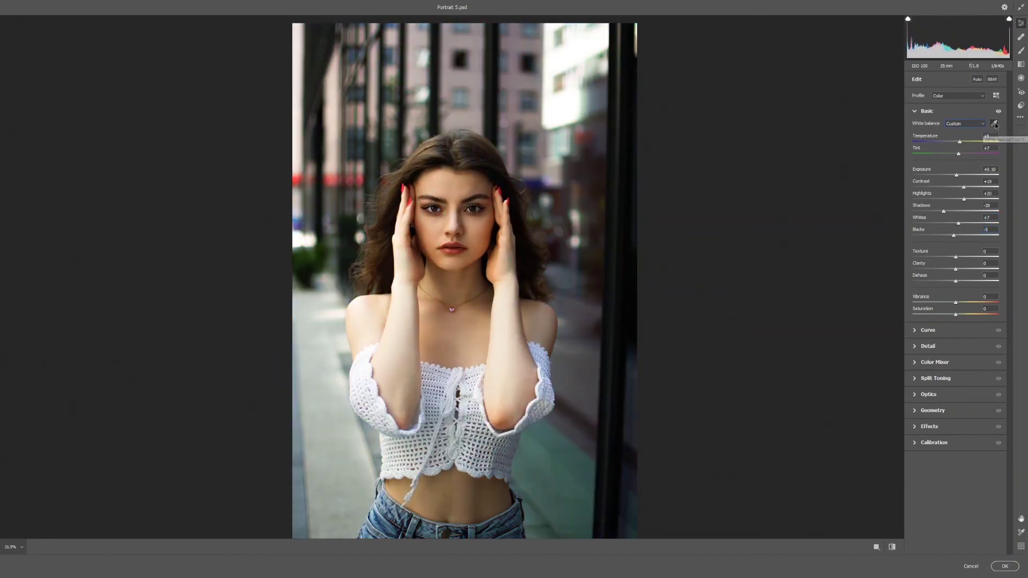
Step: Set texture to -34 and clarity to +4 to soften the skin, and adjust dehaze and vibrance
drag(471, 227, 594, 265)
drag(957, 263, 923, 267)
drag(578, 285, 551, 246)
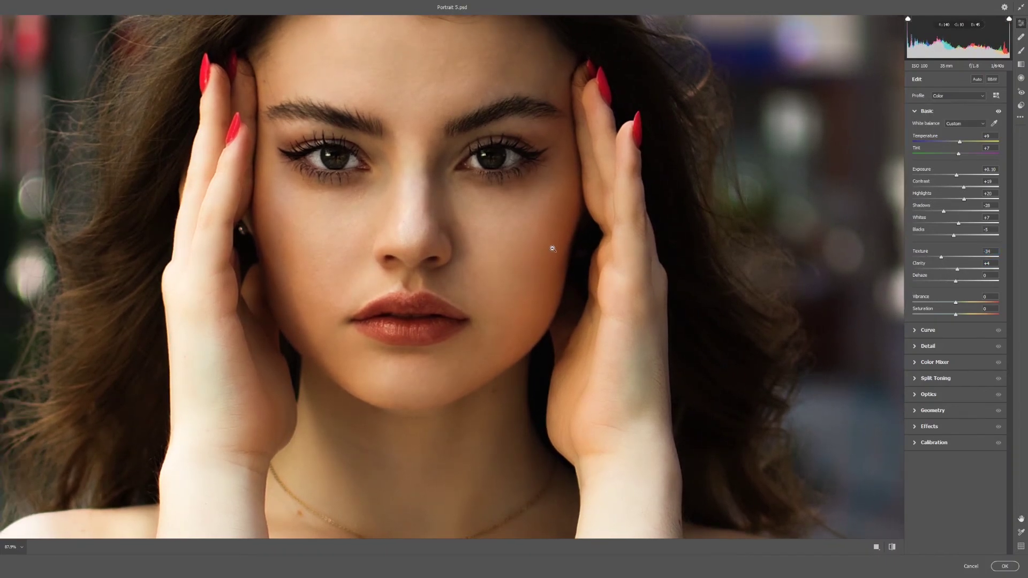
scroll(551, 246, down, 8)
drag(956, 282, 964, 305)
Step: Shape the RGB point curve with a midtone anchor and a lifted black point to fade the shadows
click(917, 331)
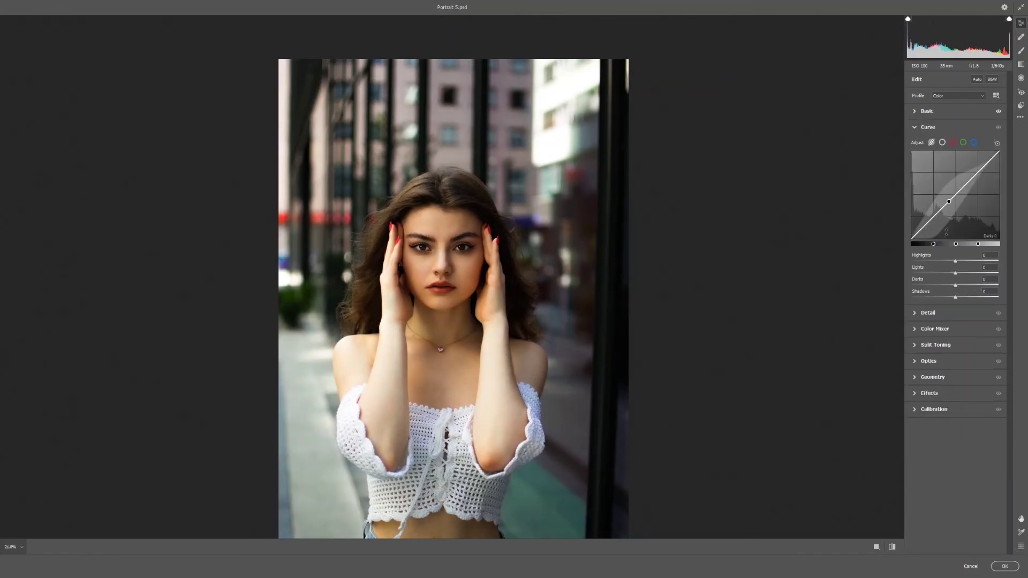
click(942, 143)
drag(911, 239, 956, 194)
click(956, 195)
drag(922, 221, 913, 238)
Step: Fine-tune the endpoints of the red and green channel curves, lift the blue curve's black point to about 22 and lower its white point
click(953, 142)
click(964, 143)
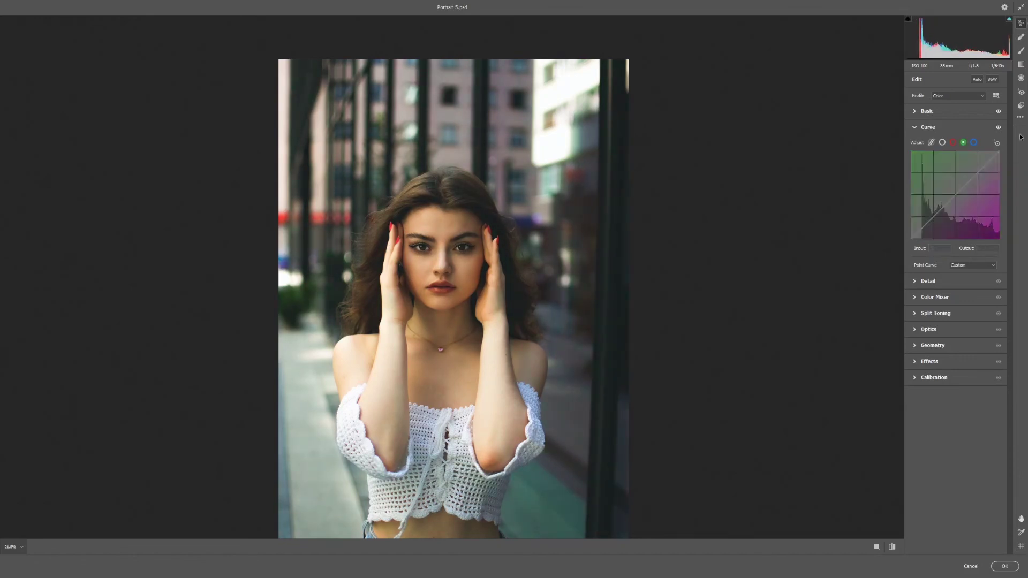
drag(1000, 151, 1000, 151)
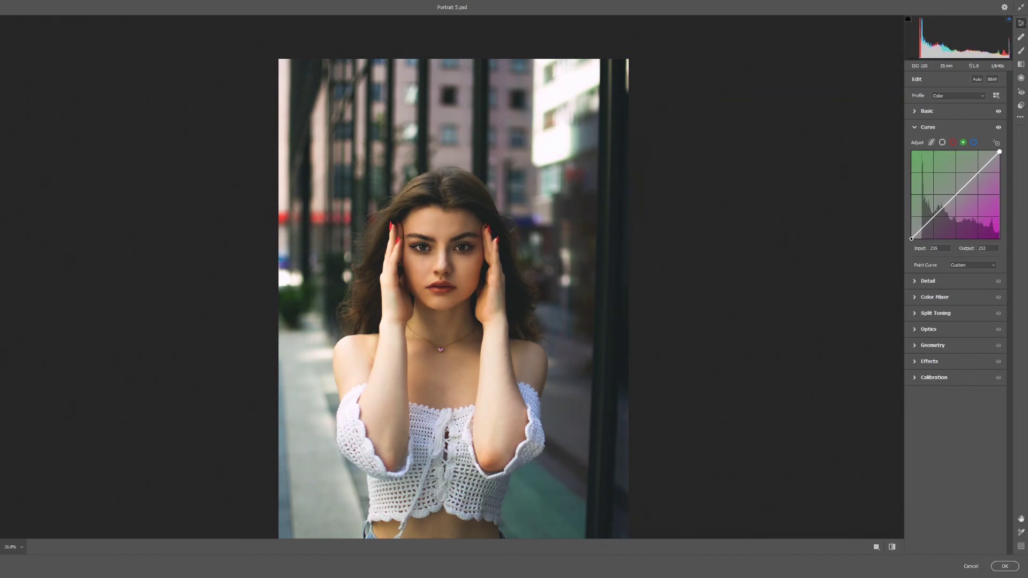
click(974, 143)
drag(912, 239, 912, 232)
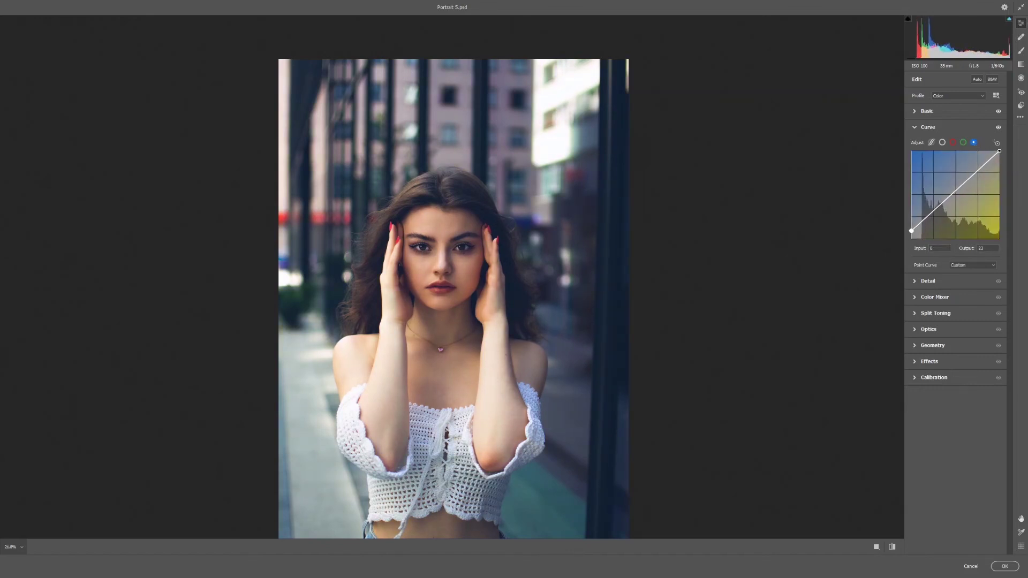
drag(1000, 151, 998, 154)
click(953, 142)
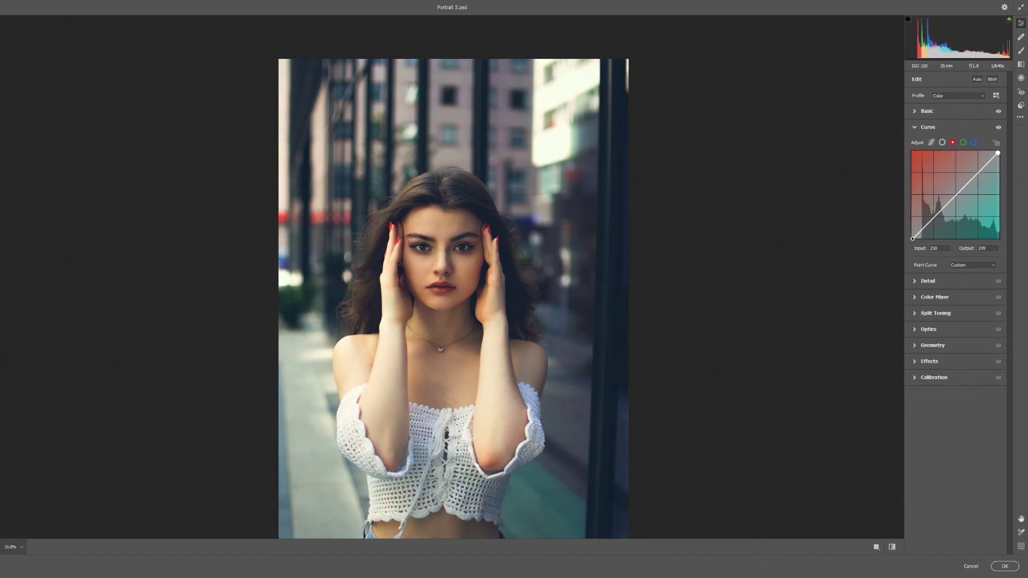
Step: In the Color Mixer, shift the aqua, blue, purple (+67) and magenta (-50) hues, brighten reds, oranges and yellows, and adjust the saturation
click(919, 282)
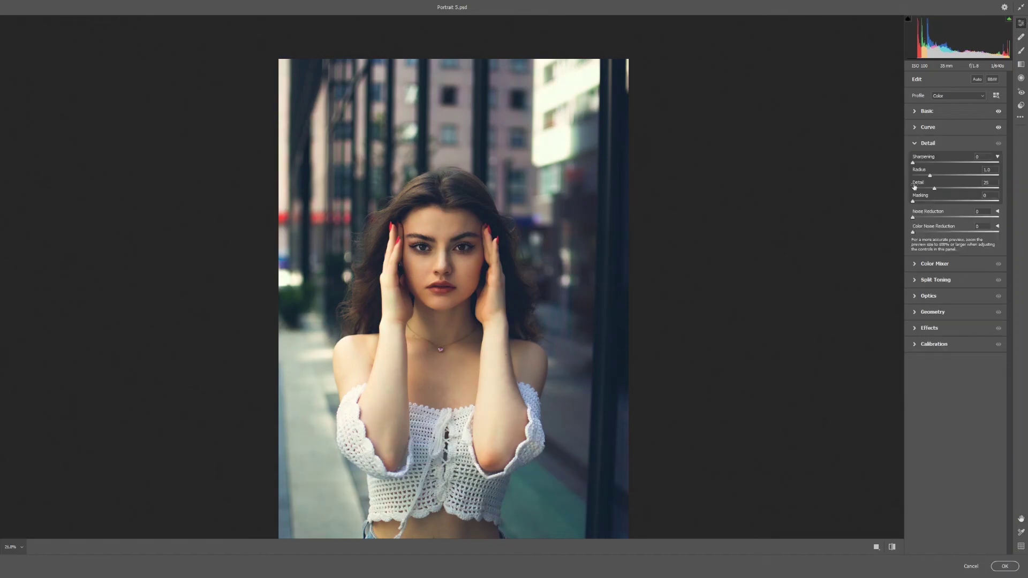
click(928, 143)
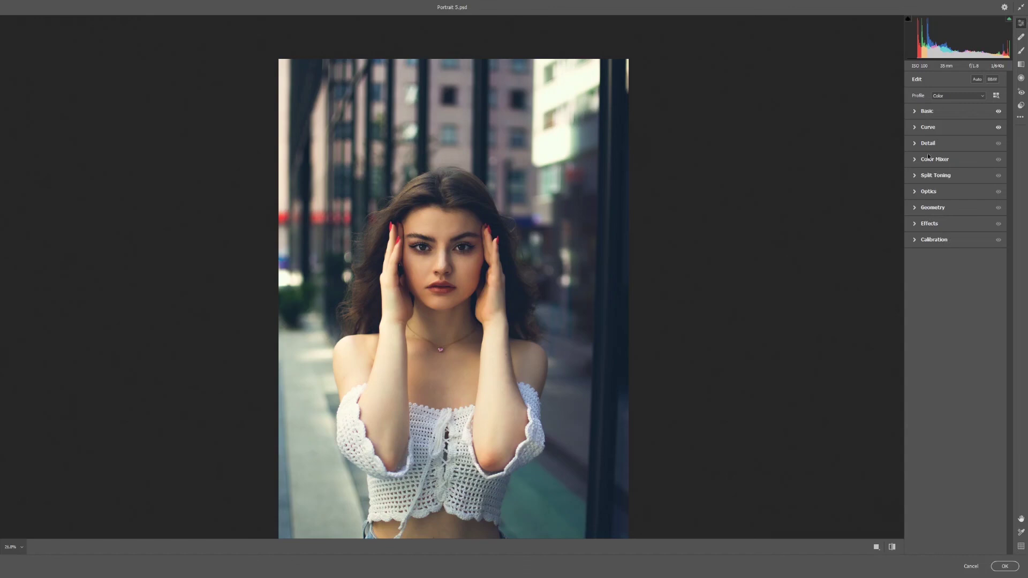
click(914, 160)
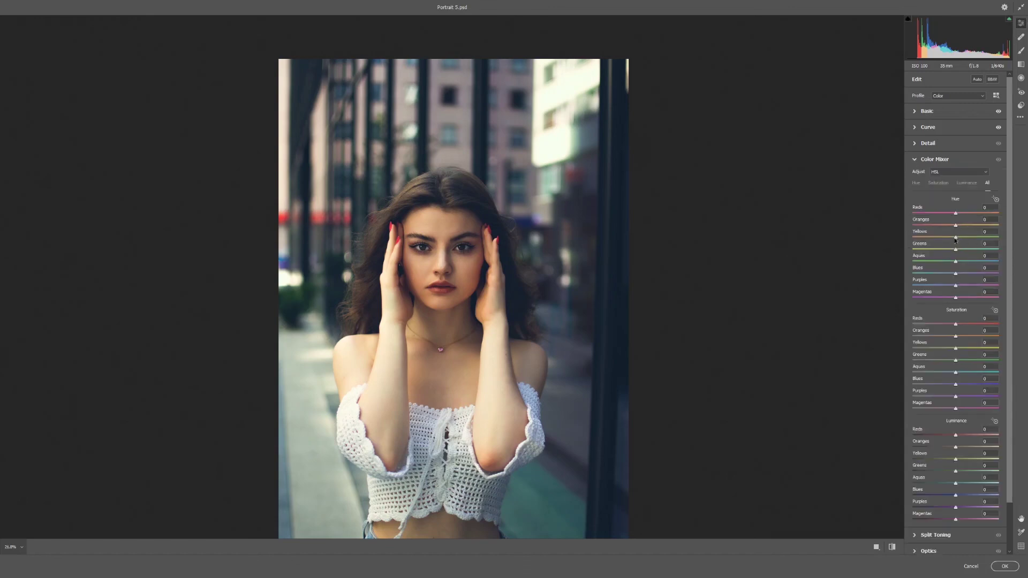
scroll(985, 207, down, 2)
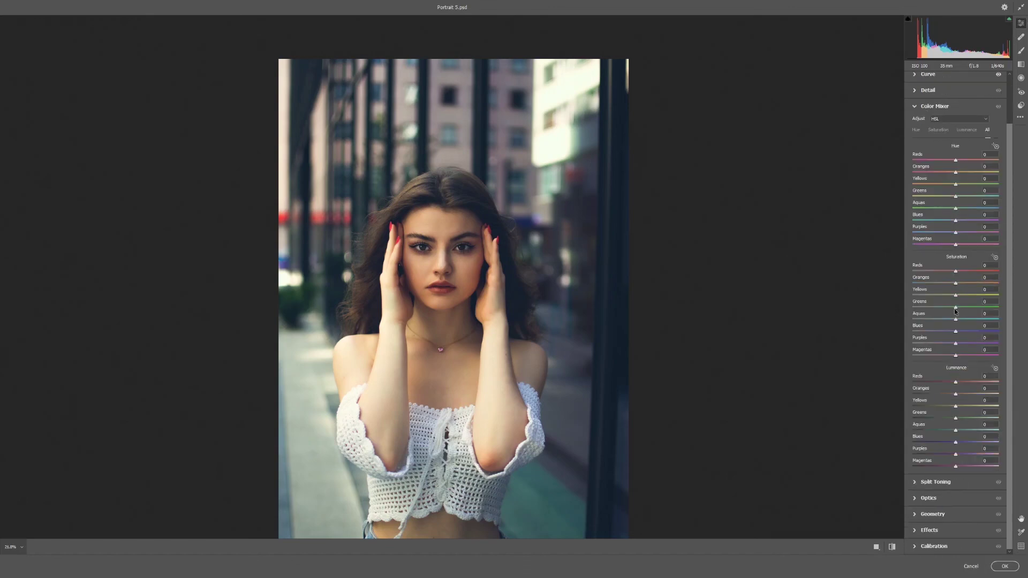
drag(956, 209, 934, 246)
drag(960, 383, 971, 409)
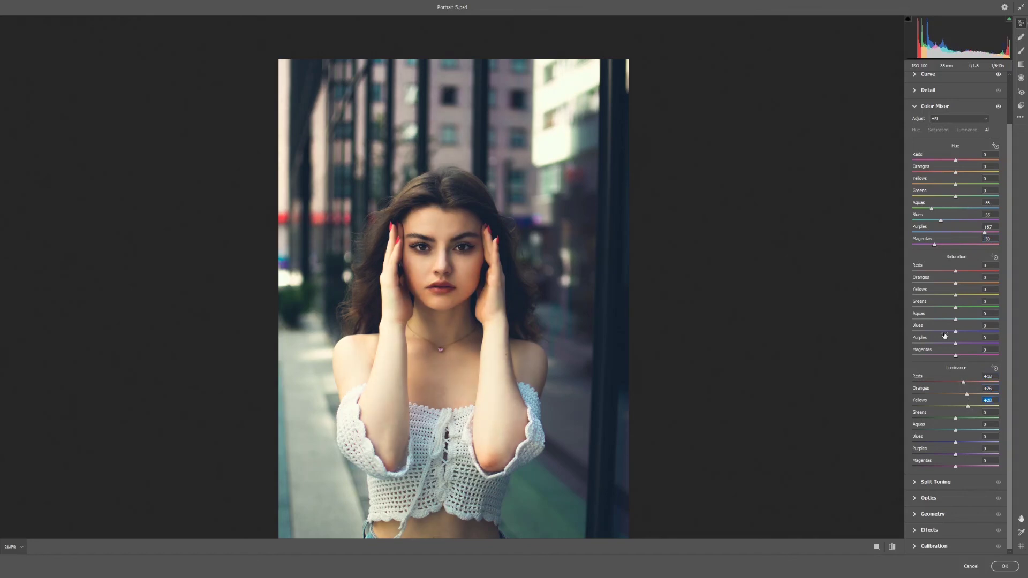
drag(956, 272, 972, 272)
Step: Split-tone the highlights with hue 47 and saturation 17, and add a cool teal tint to the shadows
click(936, 483)
drag(913, 202, 928, 215)
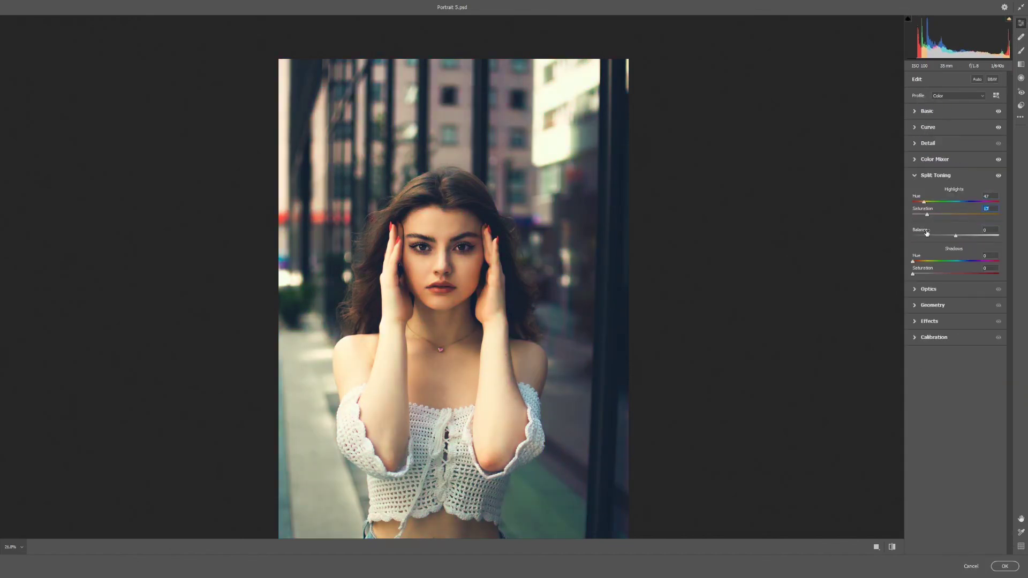
drag(913, 262, 948, 288)
Step: Darken the edges with a vignette of about -18 and raise the calibration's blue primary saturation to +31
click(914, 321)
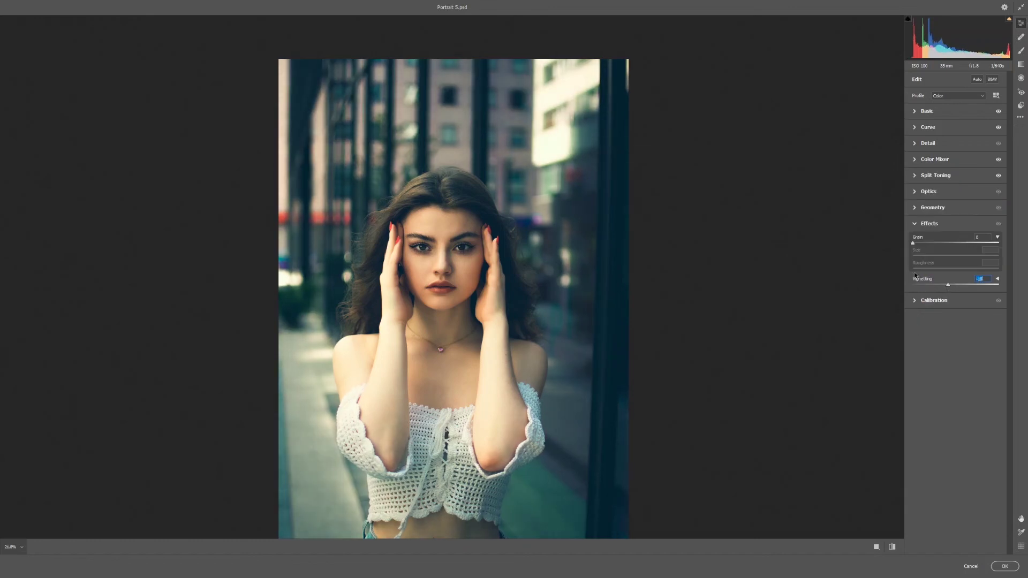
click(917, 300)
drag(956, 395, 970, 396)
Step: Try different red and green primary hue and saturation values in the calibration, and reset both primaries
drag(955, 305, 939, 316)
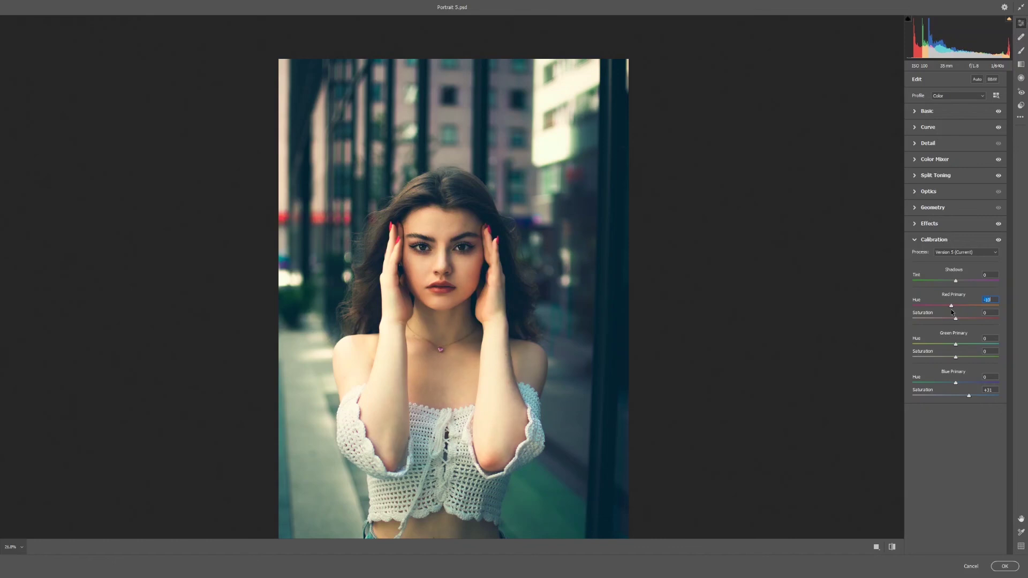
drag(947, 319, 961, 306)
drag(953, 318, 963, 348)
double_click(962, 345)
click(998, 241)
alt+click(955, 295)
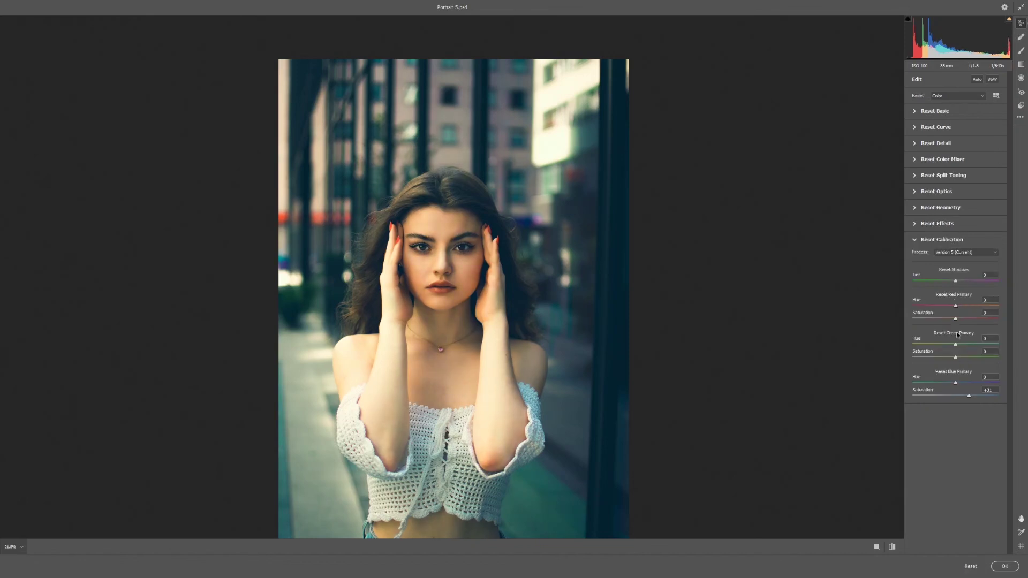
Step: Compare the graded portrait with the default settings and apply the Camera Raw adjustments to the layer
click(893, 548)
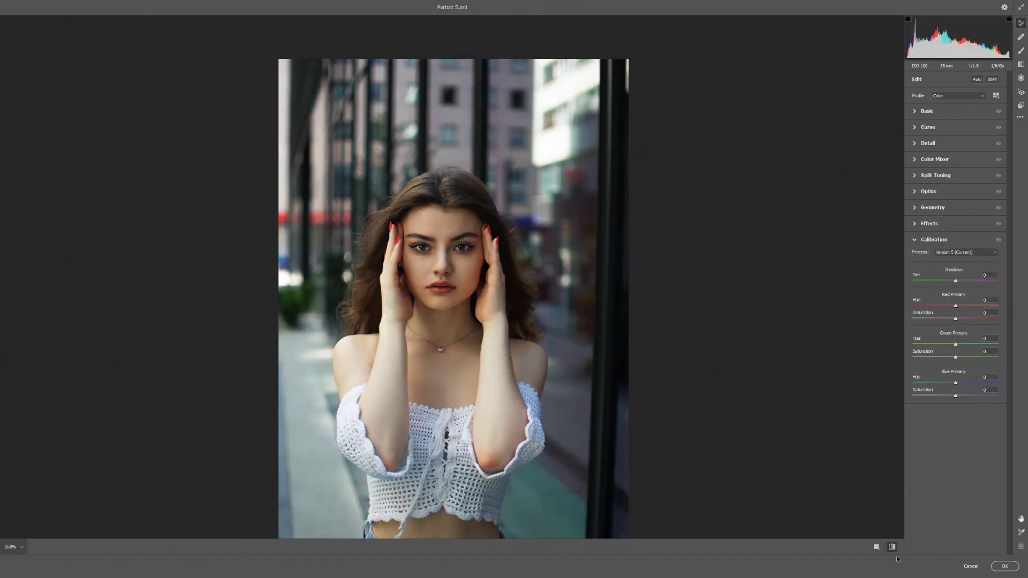
click(893, 548)
click(893, 548)
click(893, 548)
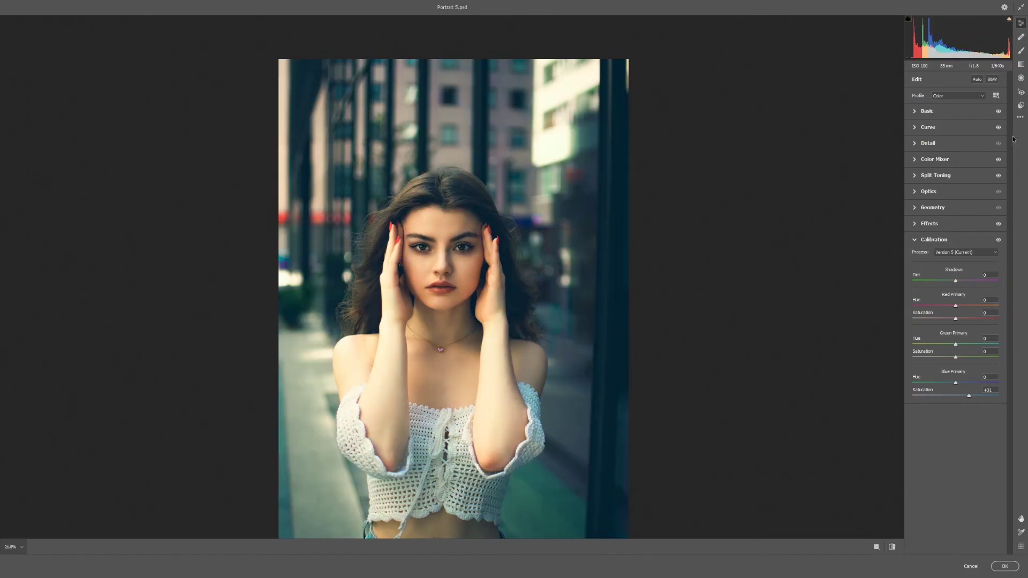
click(1004, 566)
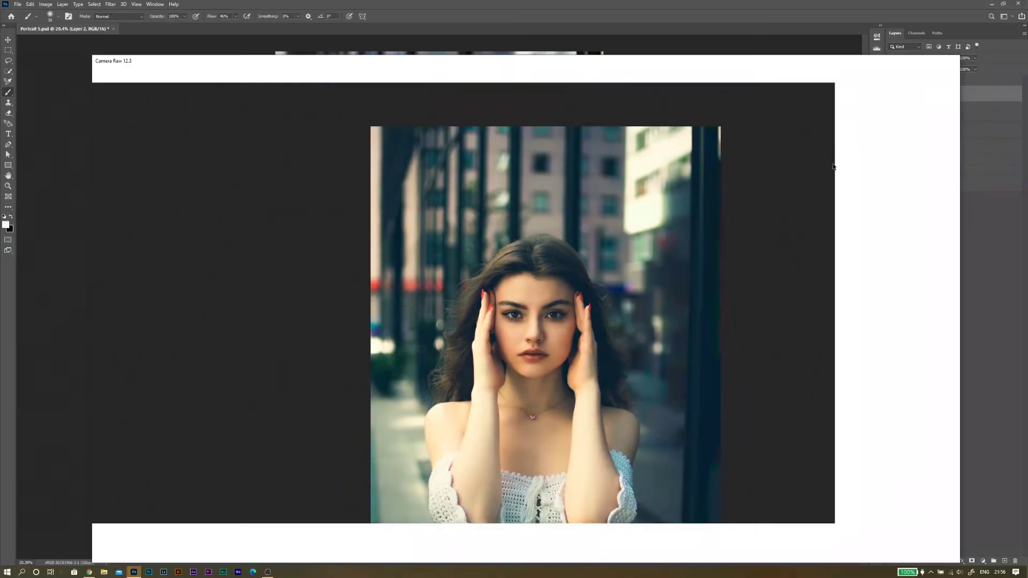
Step: Add a layer mask to the graded layer and paint black over the eyes to remove the colour grading there
drag(460, 253, 483, 256)
click(972, 561)
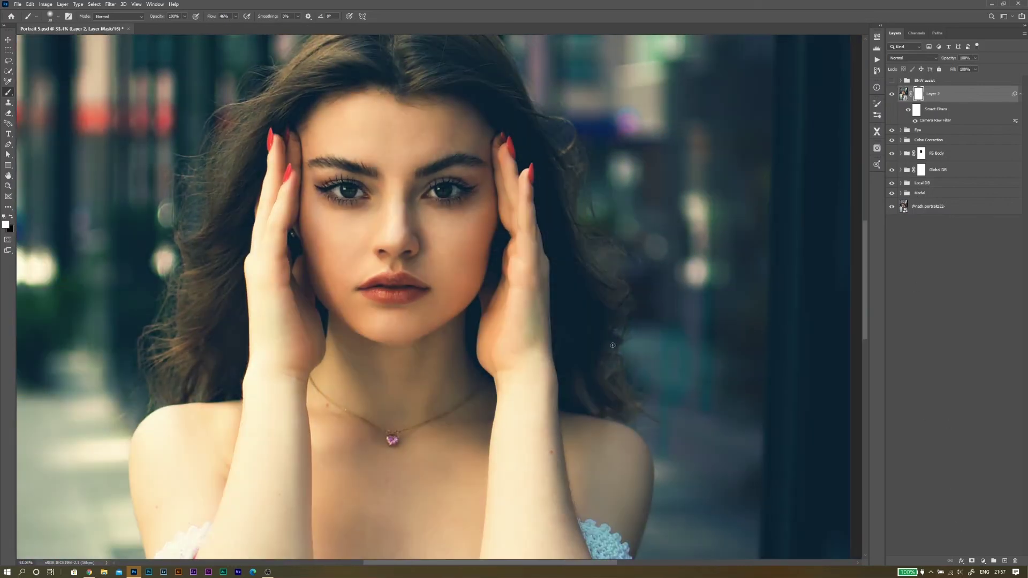
key(x)
drag(441, 194, 471, 187)
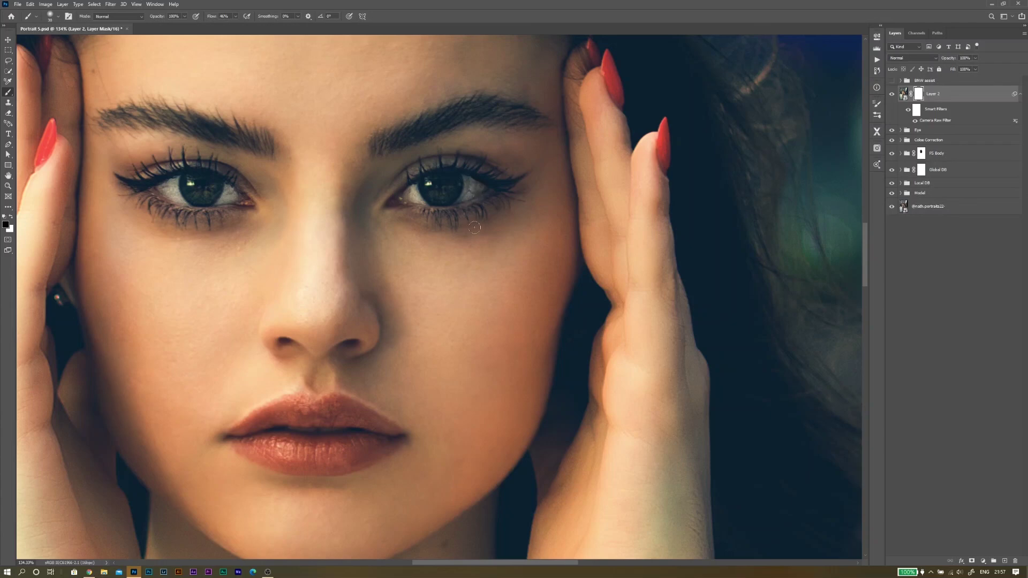
mouse_move(422, 201)
mouse_down()
mouse_move(452, 193)
mouse_move(455, 180)
mouse_move(429, 181)
mouse_move(451, 197)
mouse_move(430, 174)
mouse_move(498, 183)
mouse_move(457, 169)
mouse_move(417, 181)
mouse_move(441, 168)
mouse_move(429, 168)
mouse_move(489, 184)
mouse_up()
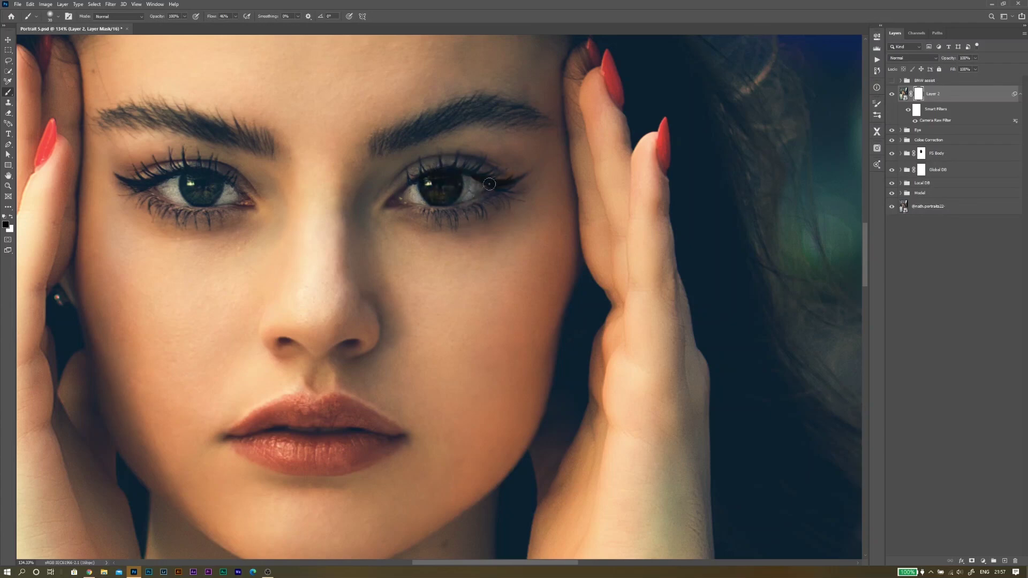
click(141, 16)
click(116, 127)
click(118, 17)
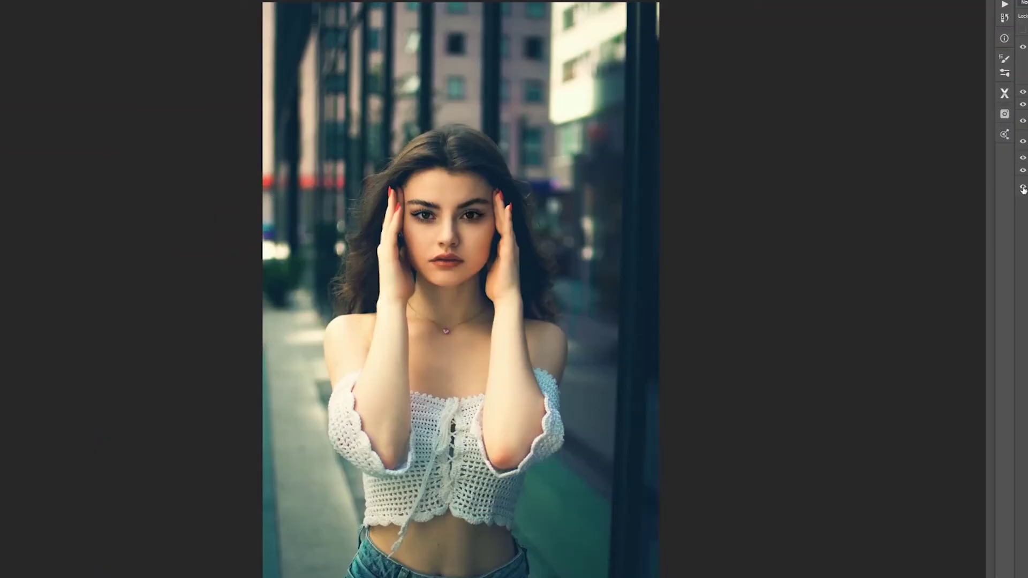
Step: Compare the finished retouch with the original portrait by hiding and restoring all layers above the base layer
alt+click(1022, 188)
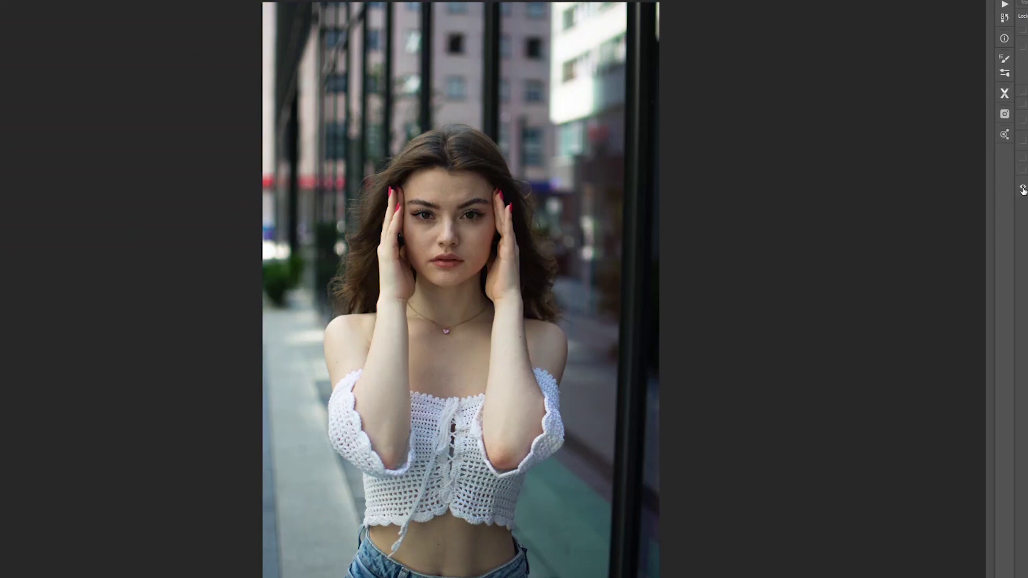
alt+click(1023, 188)
alt+click(1023, 188)
alt+click(1023, 188)
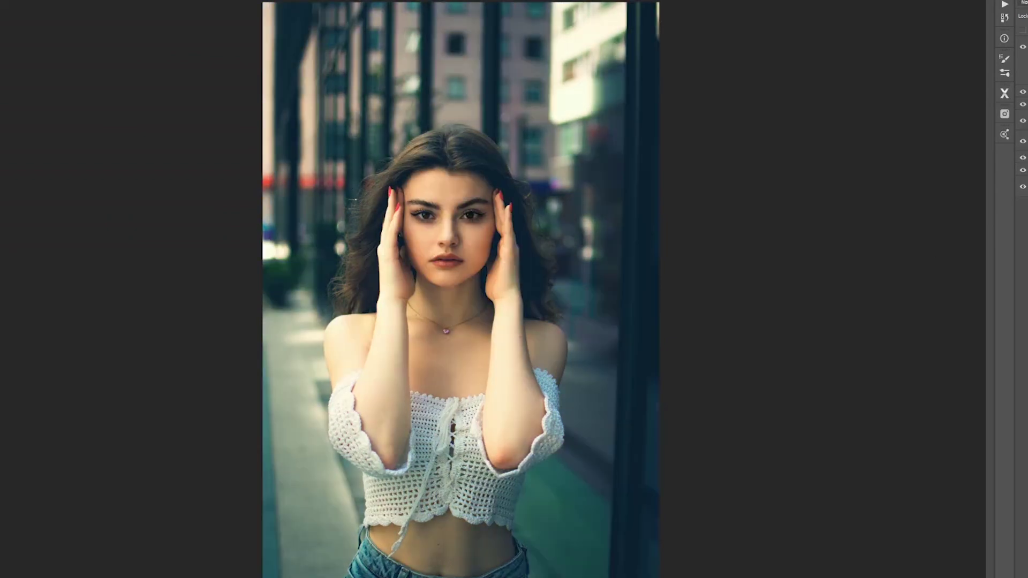